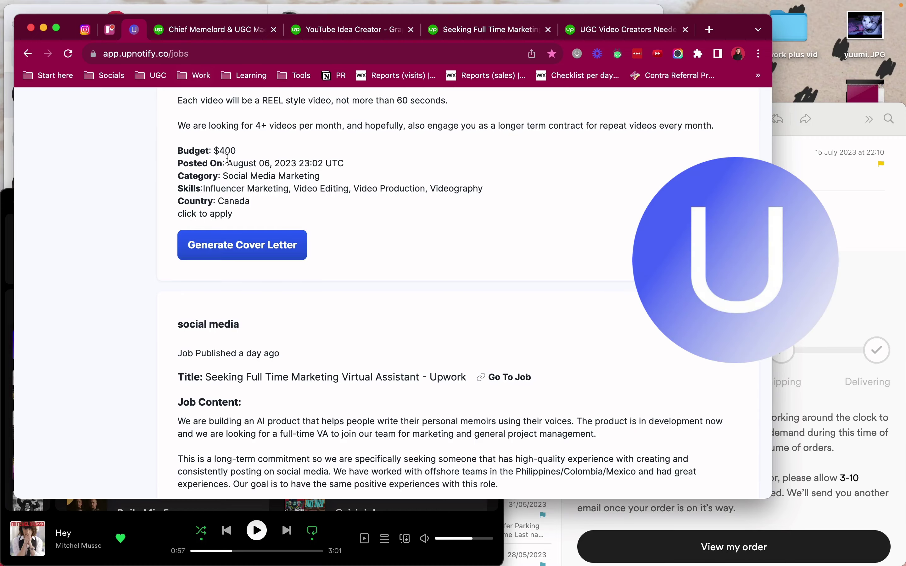
# Scroll the UpNotify jobs list to the Chief Memelord skincare UGC card's requirements and $100 budget.
pyautogui.scroll(7, 227, 159)
pyautogui.scroll(15, 227, 158)
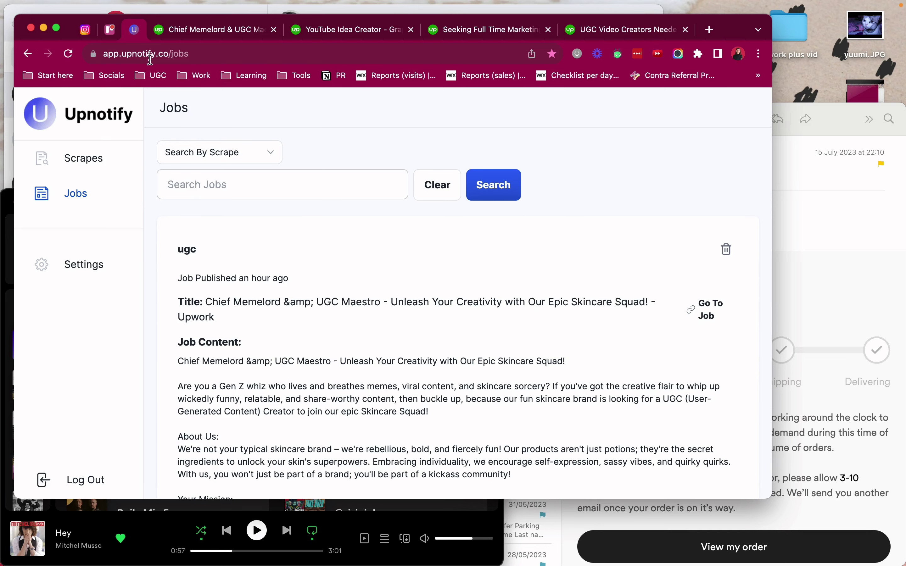
pyautogui.scroll(-15, 279, 322)
pyautogui.scroll(-4, 279, 323)
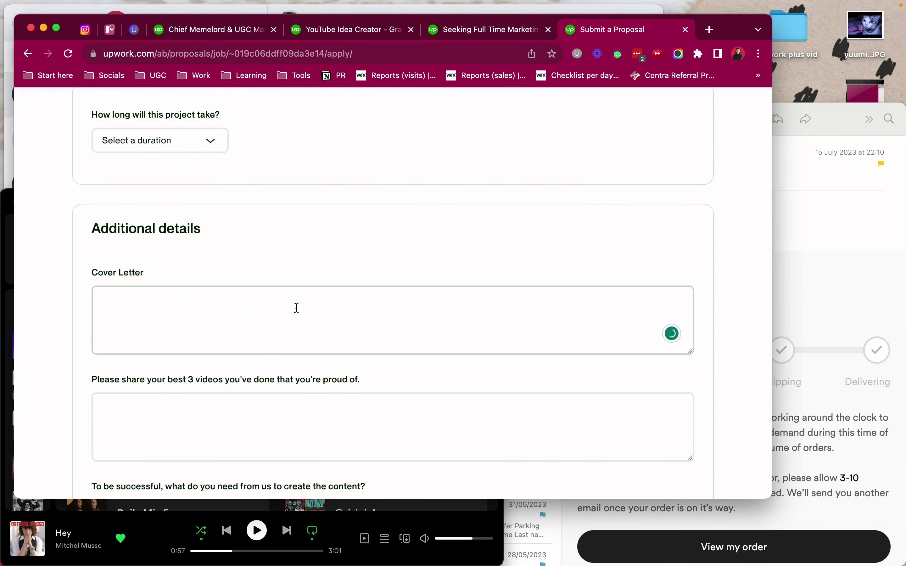
# Paste the generated cover letter, then split off the greeting and start a paragraph at 'I know'.
pyautogui.click(296, 308)
pyautogui.write("Hey there! 👋 I've been in the social media game since 2015, specializing in Instagram and video content. I know all the latest trends and best practices to create content that goes viral. But enough about me, let's talk about you. I'm here to help you achieve your business objectives and get the outcomes you're looking for. With my expertise in influencer marketing, video editing, production, and videography, I'll create 4+ REEL style videos per month that will engage your audience and boost your brand. Let's make some magic happen! Head to my website at www.thesilviapinho.com to learn more. 😊 P.S. Did you hear the one about the marketer who walked into a bar? They got a ton of likes and shares! 😉 So, what do you say? Feel free to let me know if you have any questions - I'm here to help! 😊")
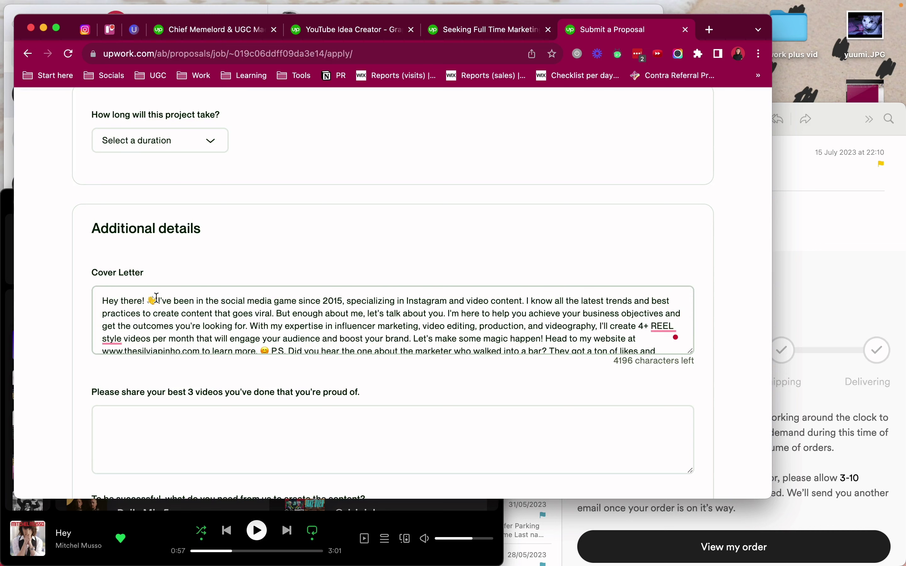
pyautogui.click(157, 299)
pyautogui.press('Return')
pyautogui.press('Return')
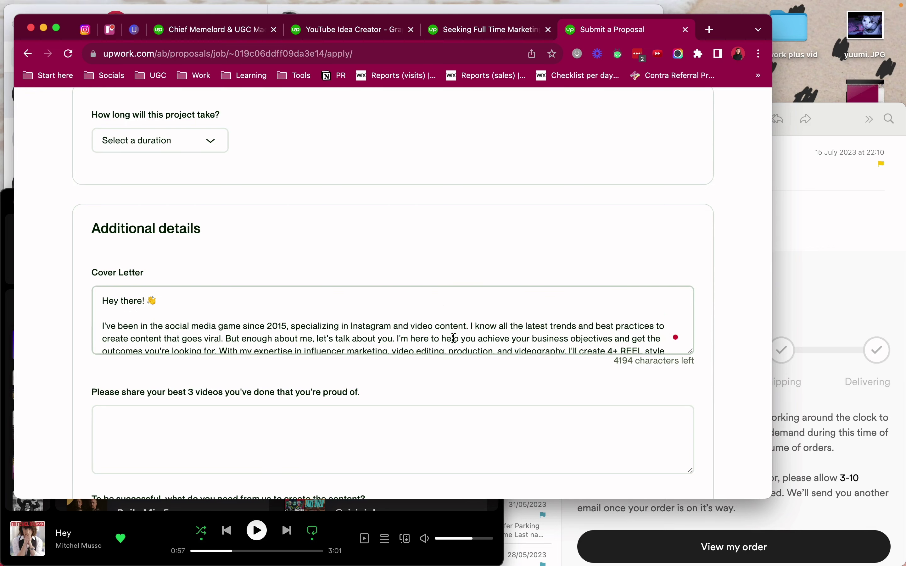
pyautogui.click(473, 326)
pyautogui.press('Return')
pyautogui.press('Return')
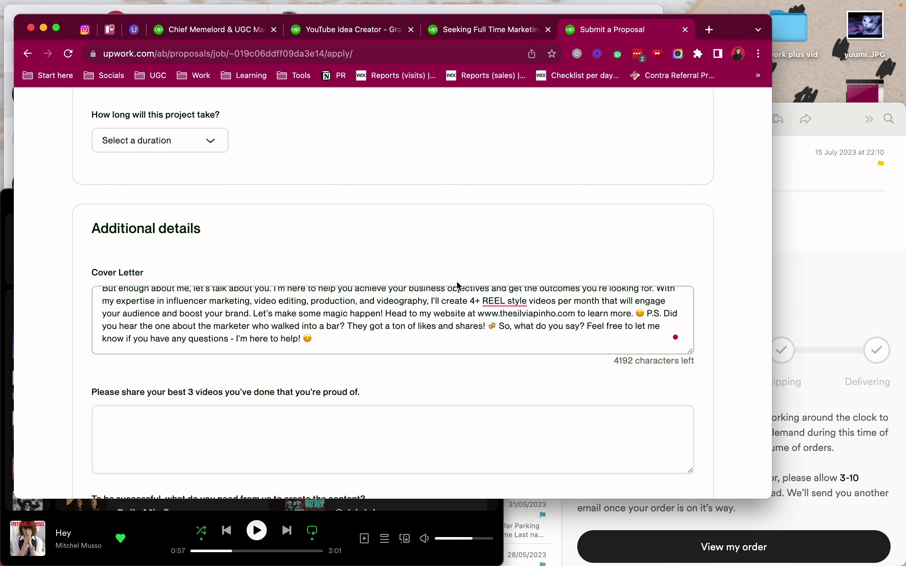
# Move the cover letter's P.S. onto its own paragraph.
pyautogui.click(649, 315)
pyautogui.press('Return')
pyautogui.press('Return')
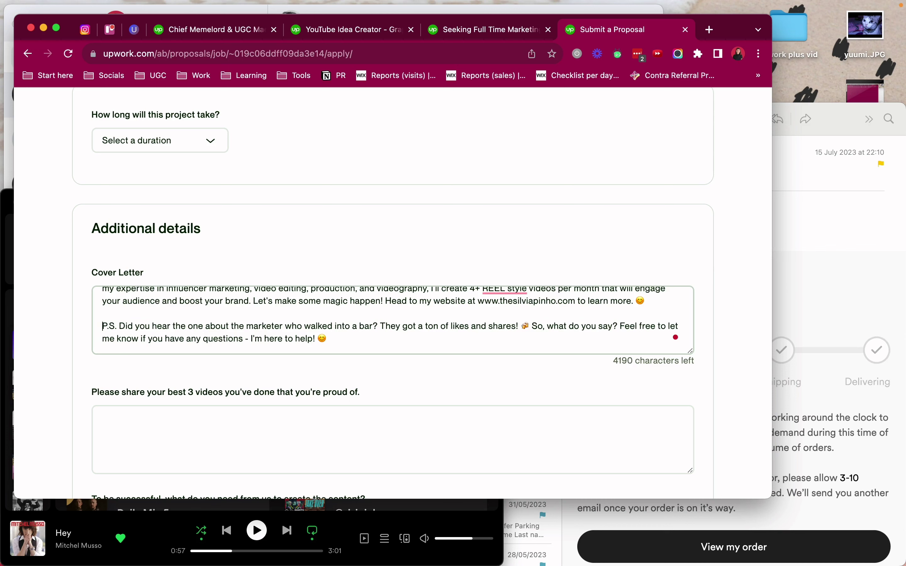
pyautogui.tripleClick(283, 326)
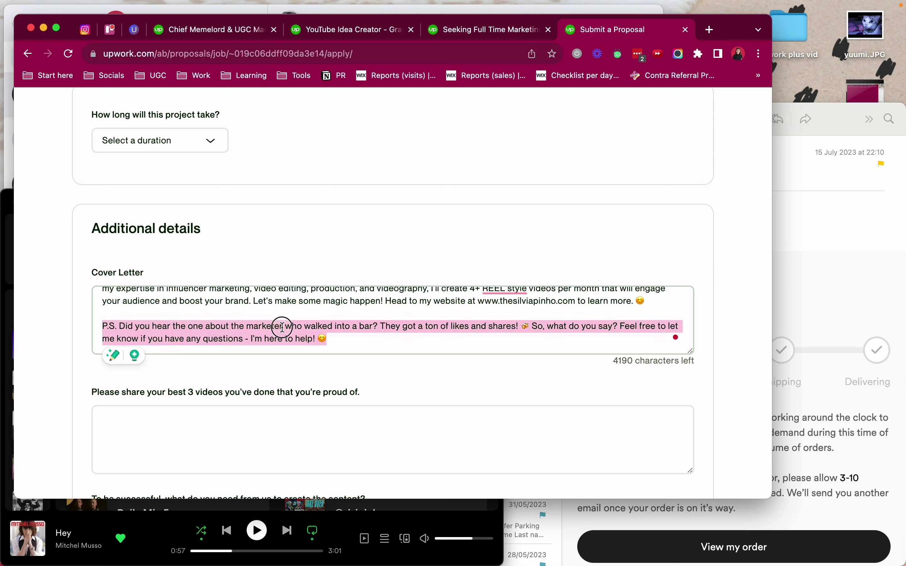
pyautogui.click(282, 326)
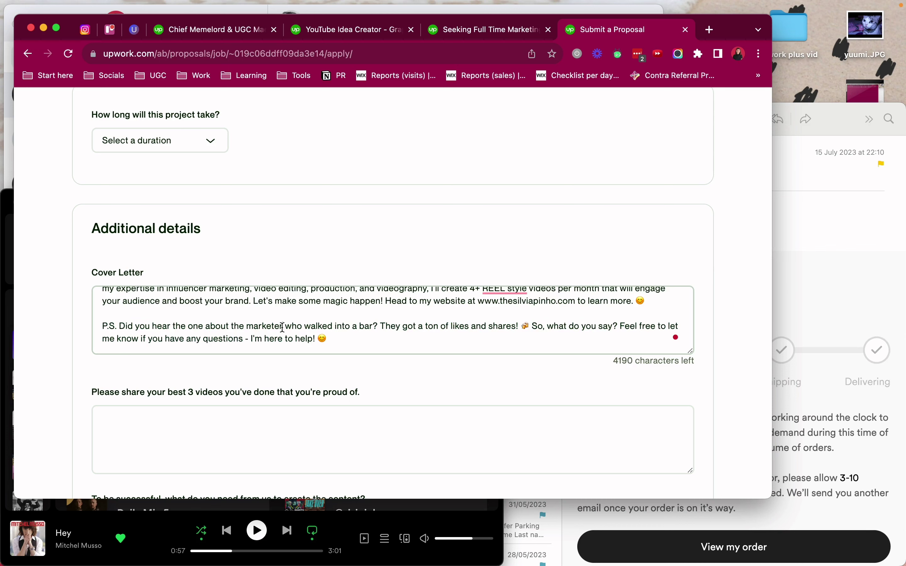
# Go through the best 3 videos, needs, portfolio reference and social media following answer boxes.
pyautogui.scroll(-5, 240, 430)
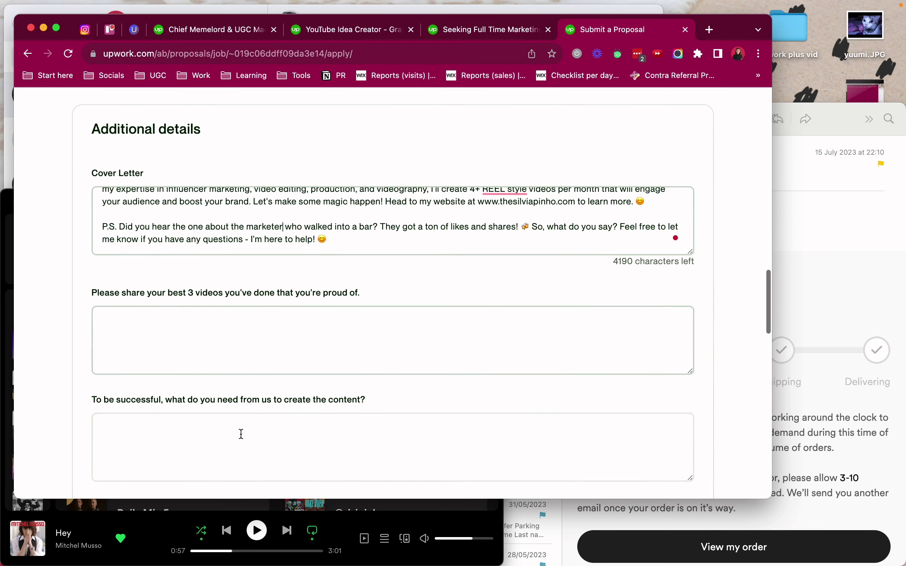
pyautogui.scroll(-3, 238, 428)
pyautogui.click(251, 235)
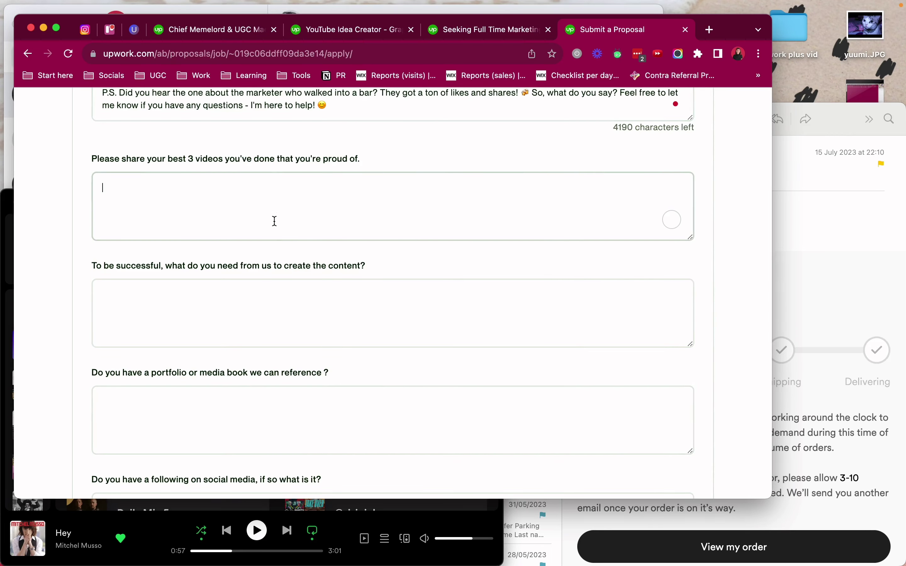
pyautogui.click(258, 355)
pyautogui.click(241, 437)
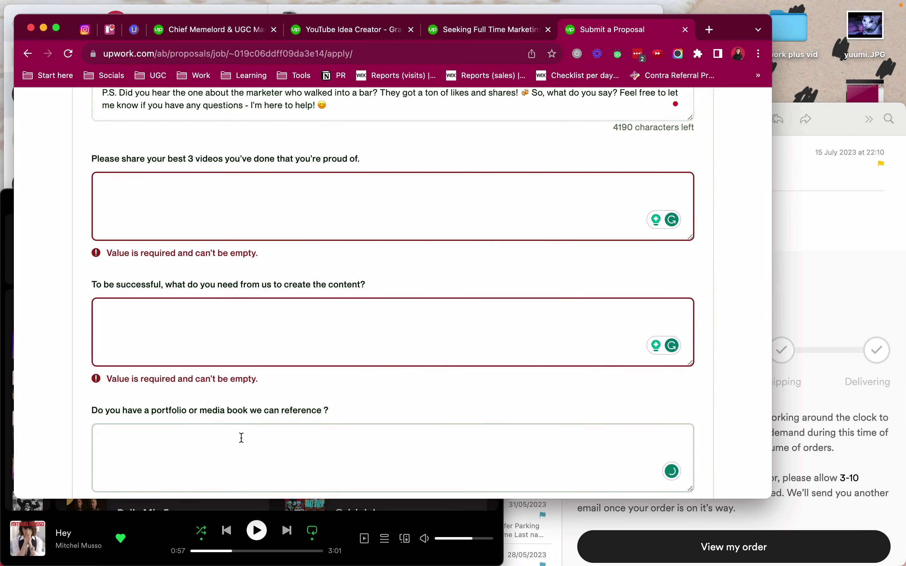
pyautogui.scroll(-1, 241, 437)
pyautogui.scroll(-4, 240, 409)
pyautogui.click(241, 403)
pyautogui.click(244, 366)
pyautogui.scroll(5, 243, 365)
pyautogui.scroll(5, 244, 365)
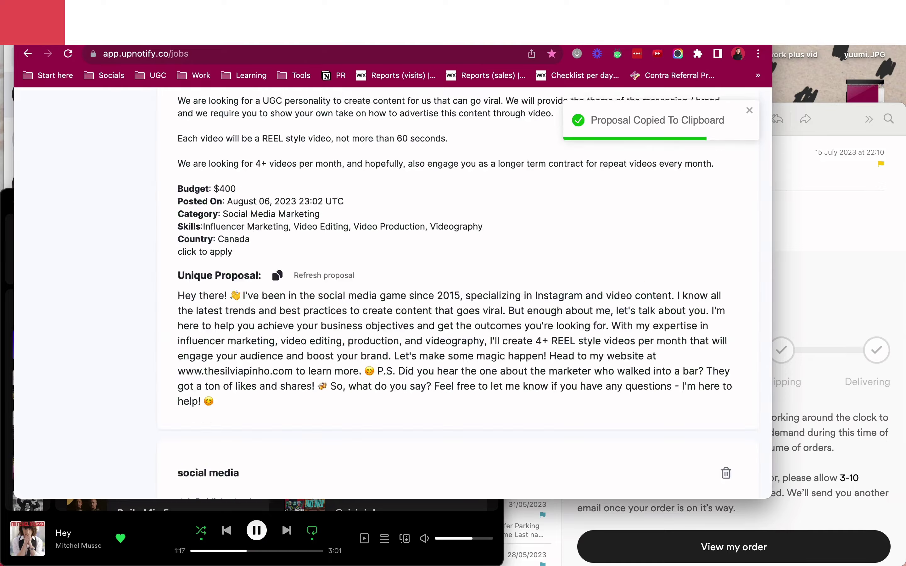
# Open the Chief Memelord job on Upwork and expand the Virtual Assistant review's full text.
pyautogui.scroll(-15, 226, 399)
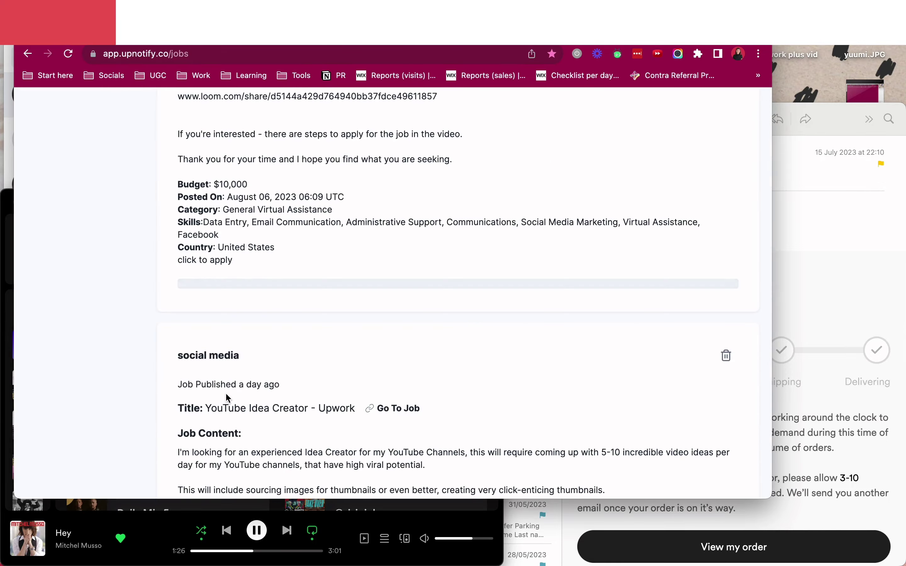
pyautogui.scroll(-10, 262, 262)
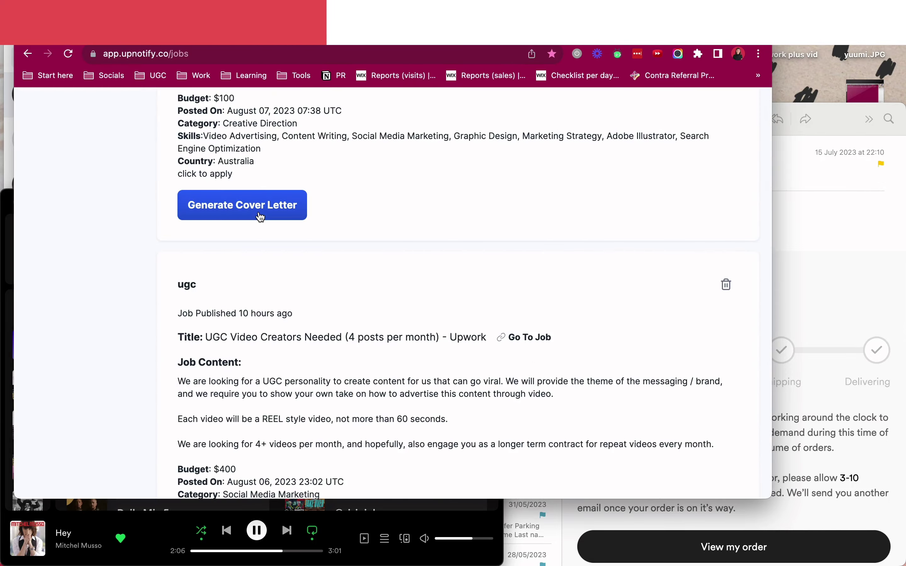
pyautogui.click(469, 338)
pyautogui.scroll(-20, 461, 214)
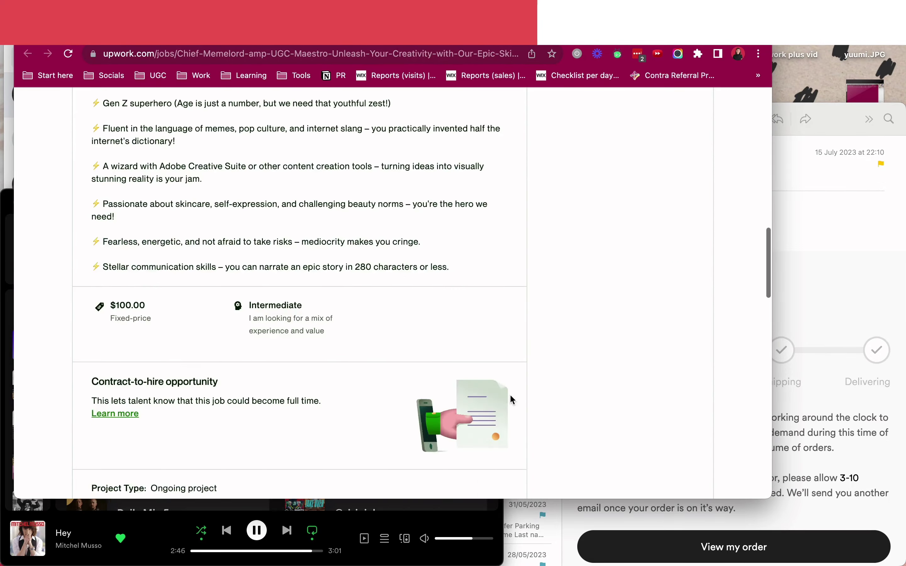
pyautogui.scroll(-10, 375, 262)
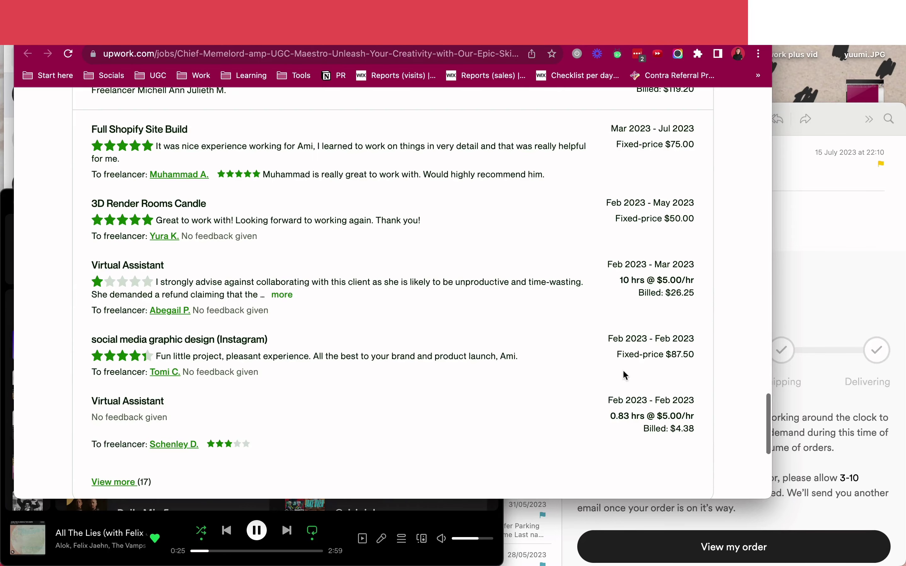
pyautogui.click(288, 294)
# Load more of the client's past job reviews until the last two appear, back to May 2018.
pyautogui.scroll(-5, 290, 291)
pyautogui.click(114, 350)
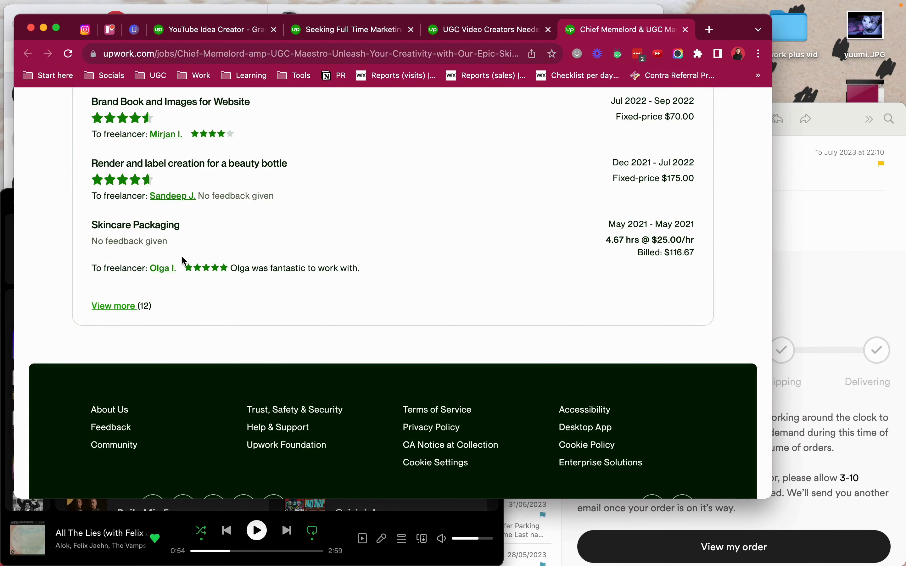
pyautogui.click(126, 305)
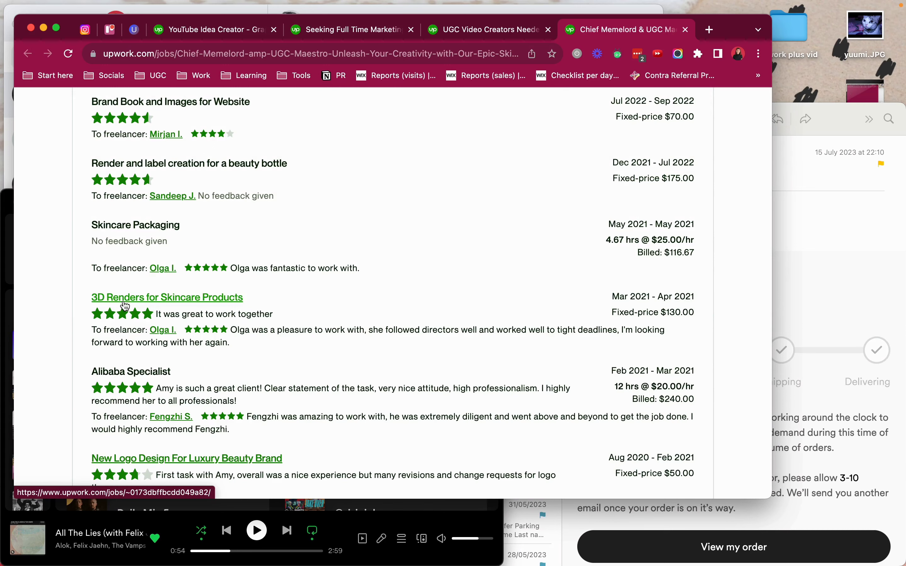
pyautogui.scroll(-5, 293, 256)
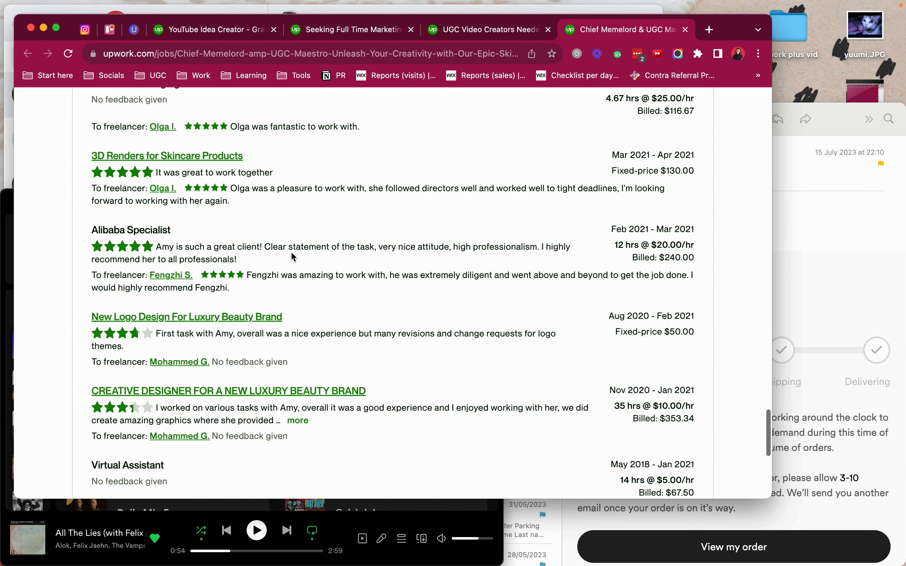
pyautogui.scroll(-3, 293, 256)
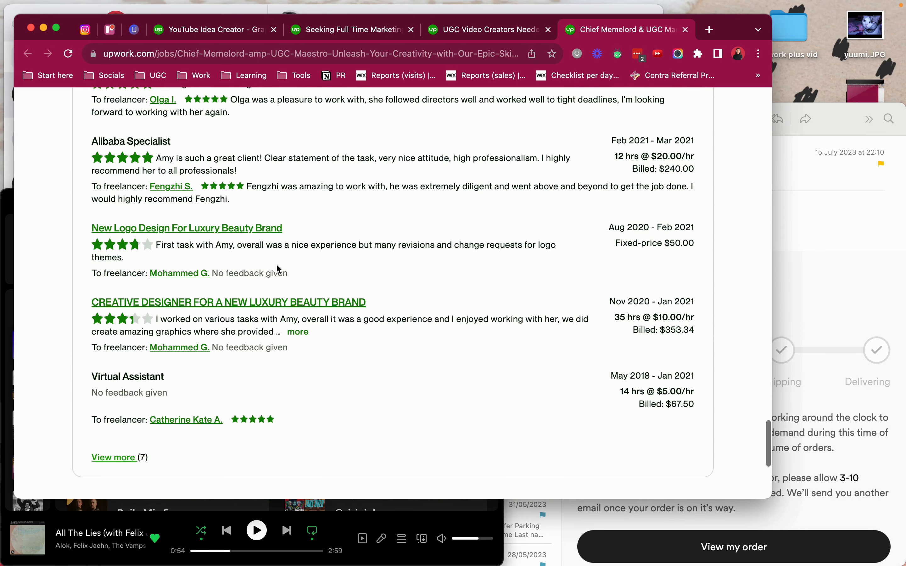
pyautogui.click(113, 457)
pyautogui.scroll(-7, 220, 283)
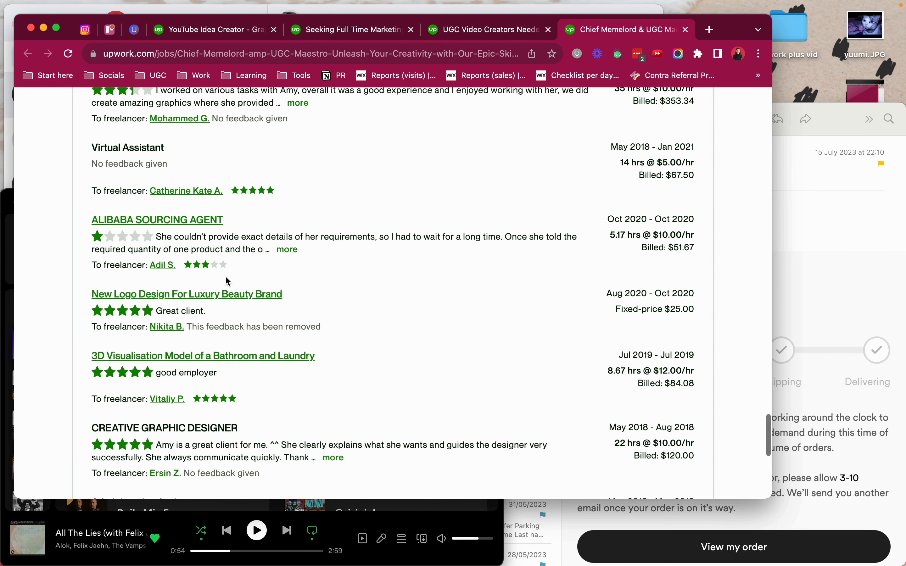
pyautogui.scroll(-5, 220, 283)
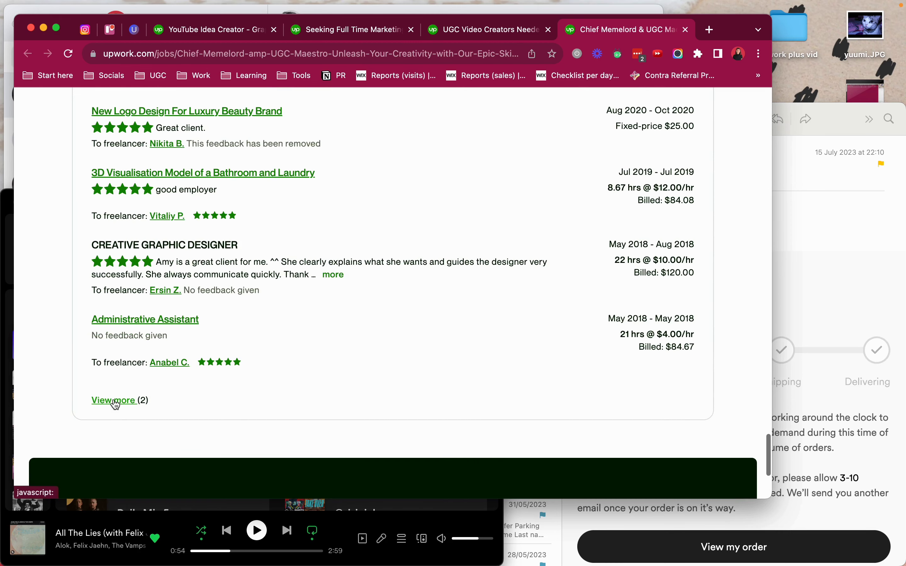
pyautogui.click(113, 399)
pyautogui.scroll(-4, 113, 397)
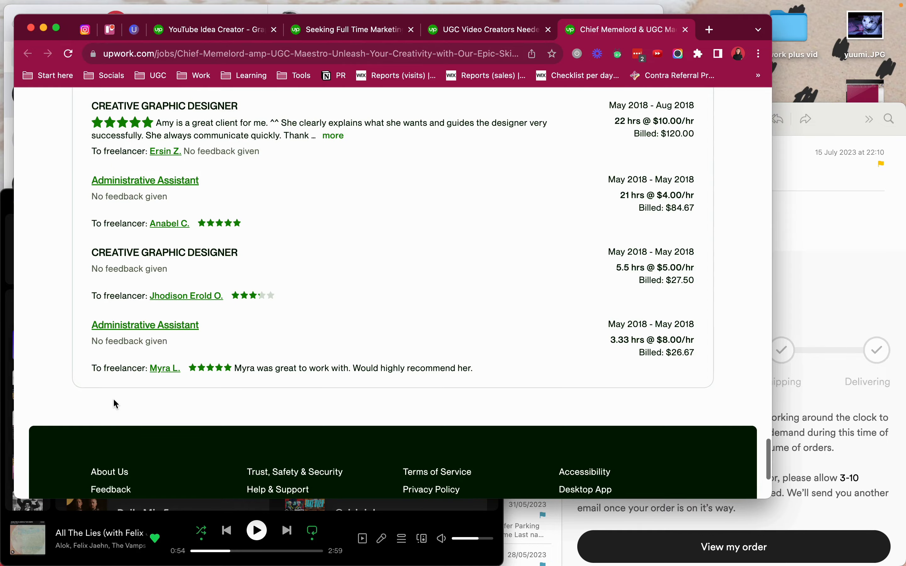
pyautogui.press('super+Up')
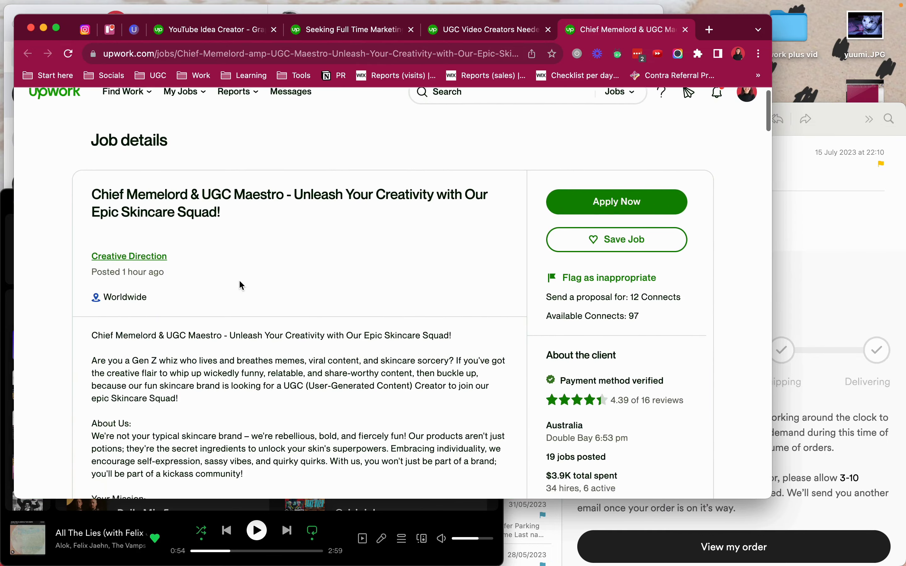
pyautogui.scroll(-5, 242, 286)
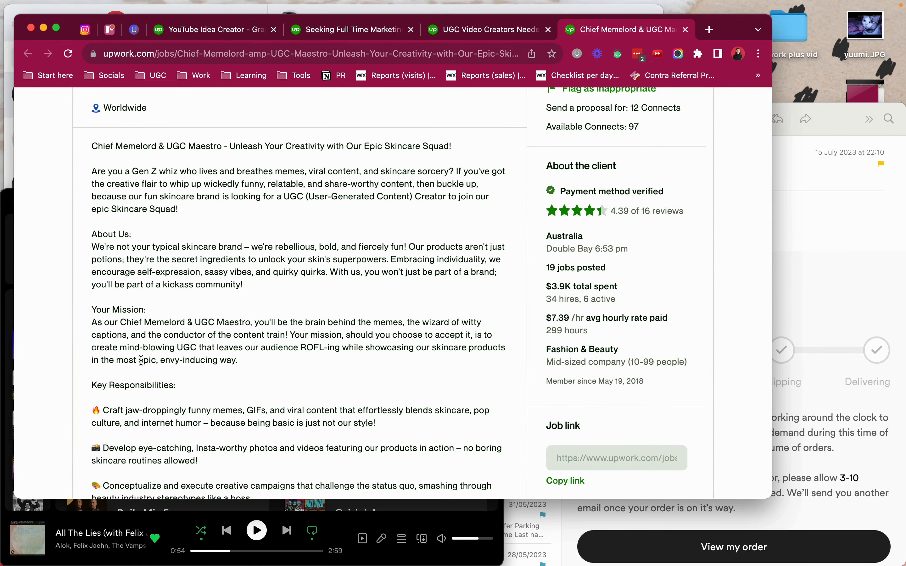
pyautogui.scroll(5, 264, 394)
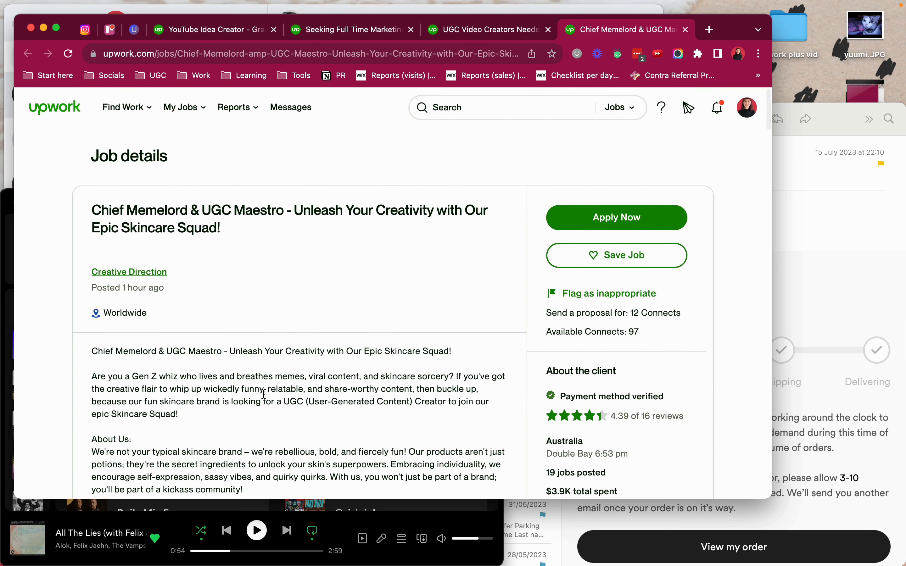
pyautogui.scroll(-2, 264, 393)
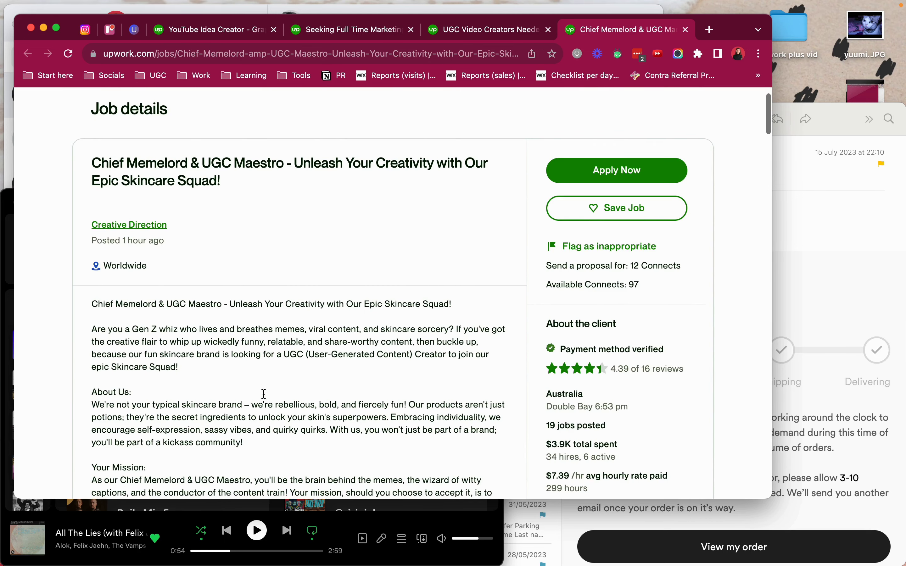
pyautogui.scroll(1, 263, 394)
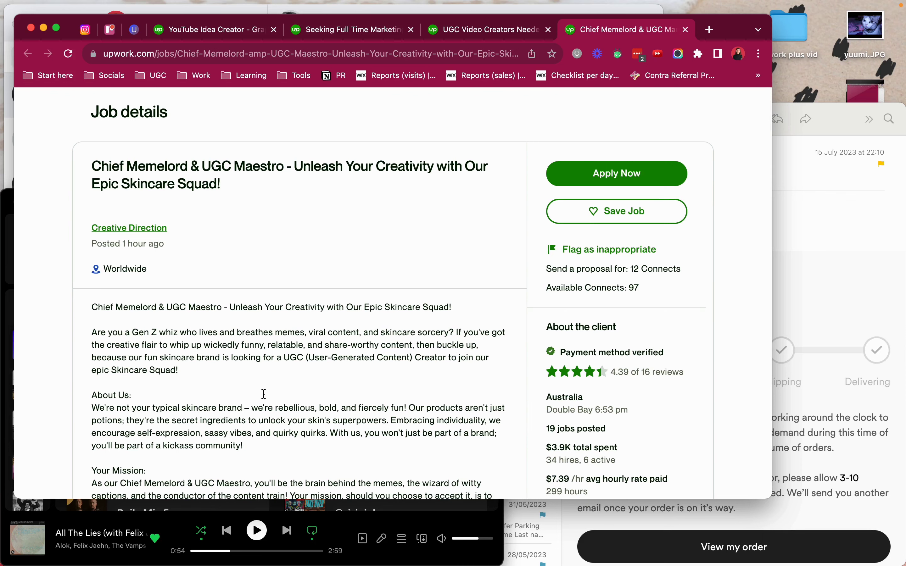
pyautogui.scroll(-5, 581, 359)
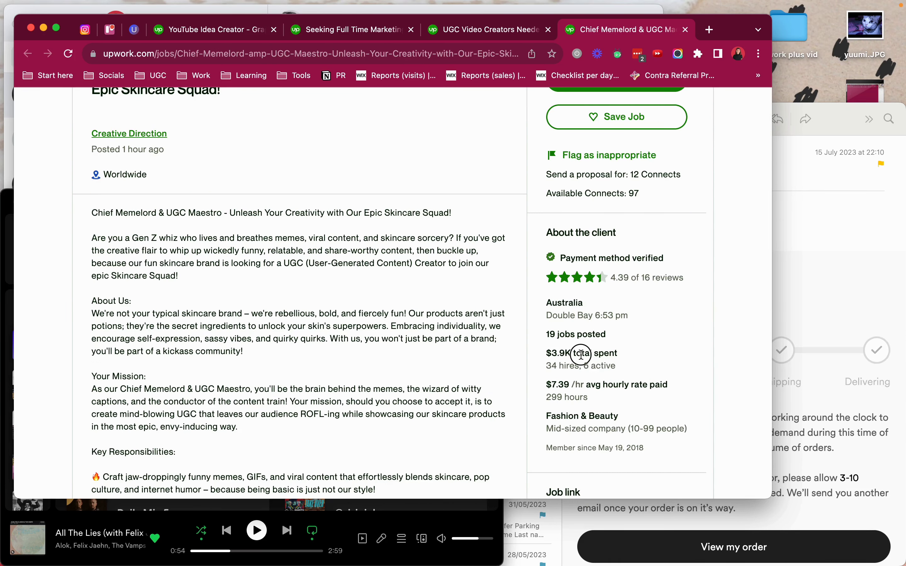
pyautogui.tripleClick(581, 354)
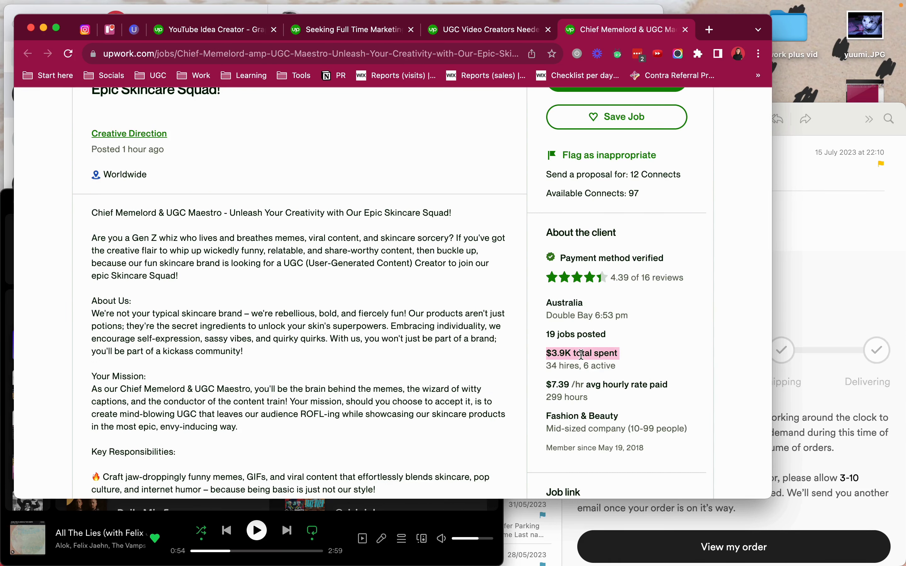
pyautogui.tripleClick(575, 381)
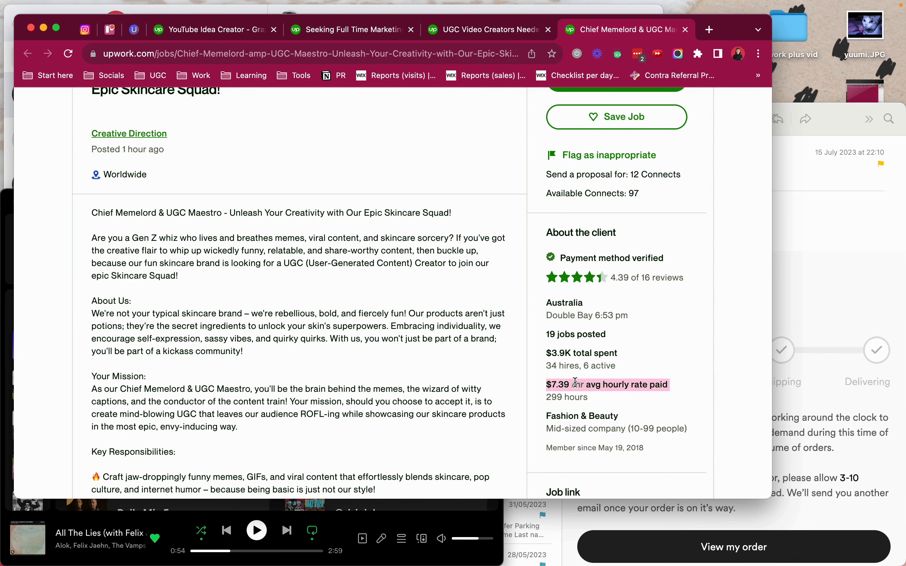
pyautogui.scroll(-15, 575, 382)
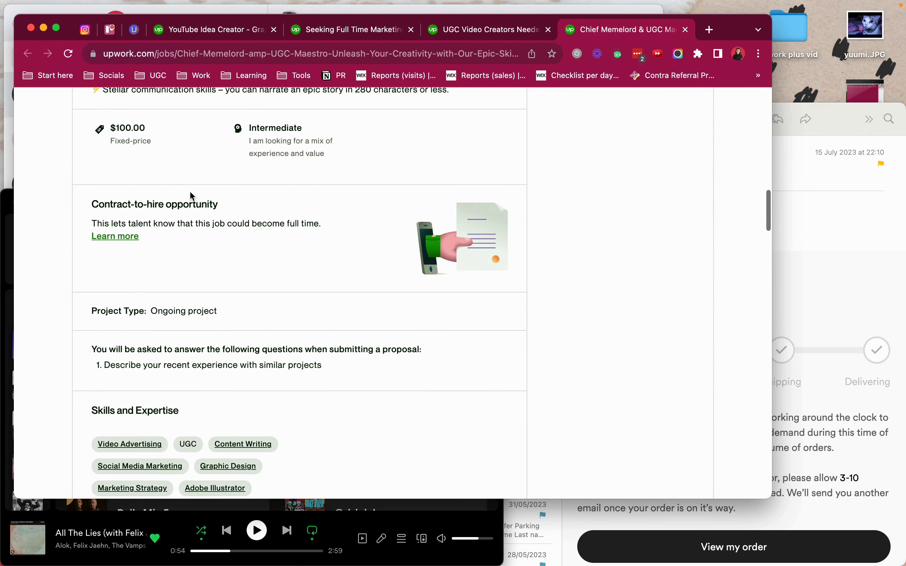
pyautogui.tripleClick(126, 129)
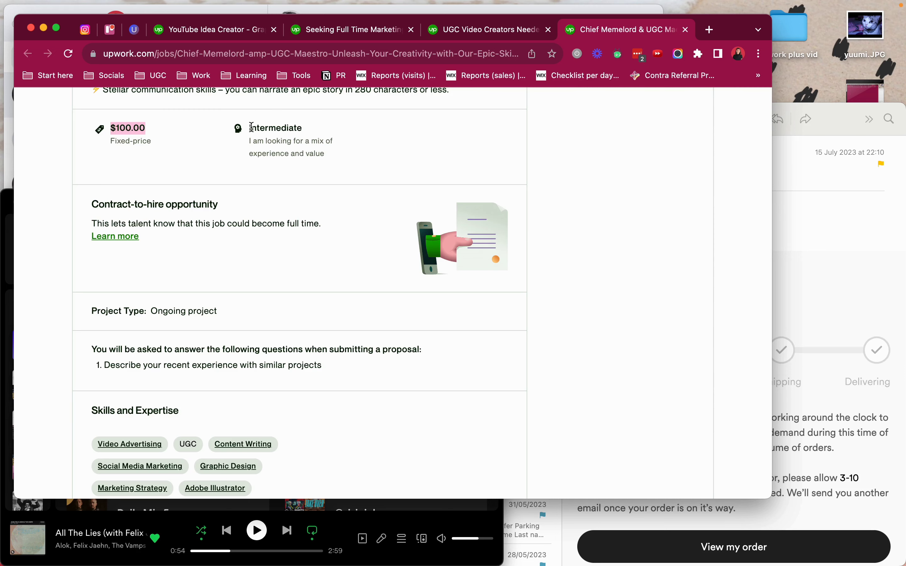
pyautogui.scroll(15, 252, 128)
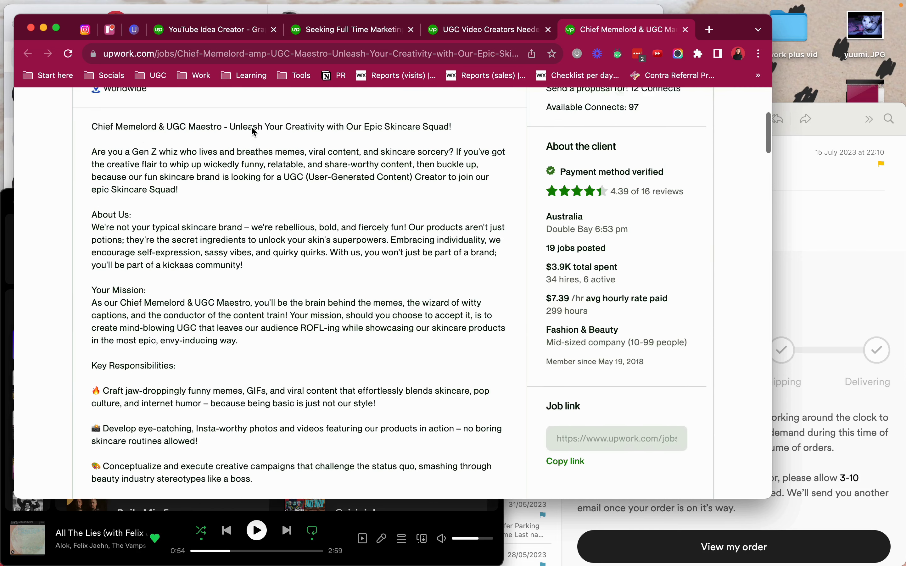
pyautogui.scroll(2, 253, 131)
pyautogui.scroll(-12, 253, 132)
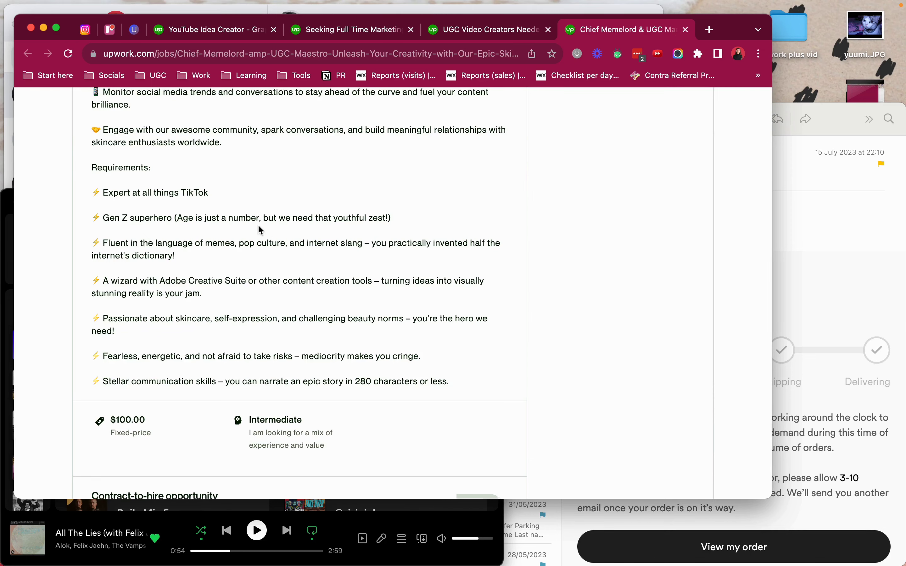
pyautogui.scroll(-15, 260, 230)
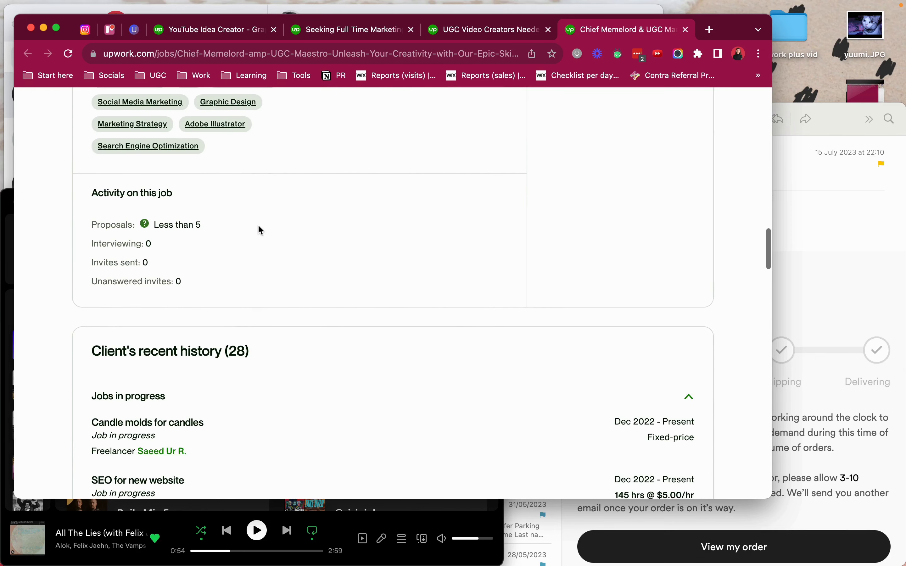
# Highlight past jobs in the client's history: SEO for new website (145 hrs @ $5.00/hr) and Korean Virtual Assistant.
pyautogui.scroll(-6, 261, 229)
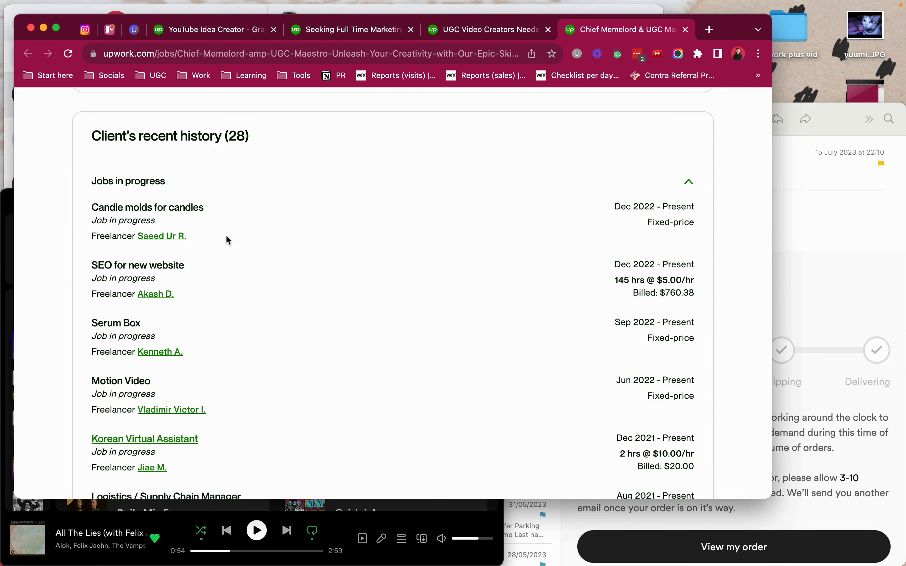
pyautogui.tripleClick(195, 258)
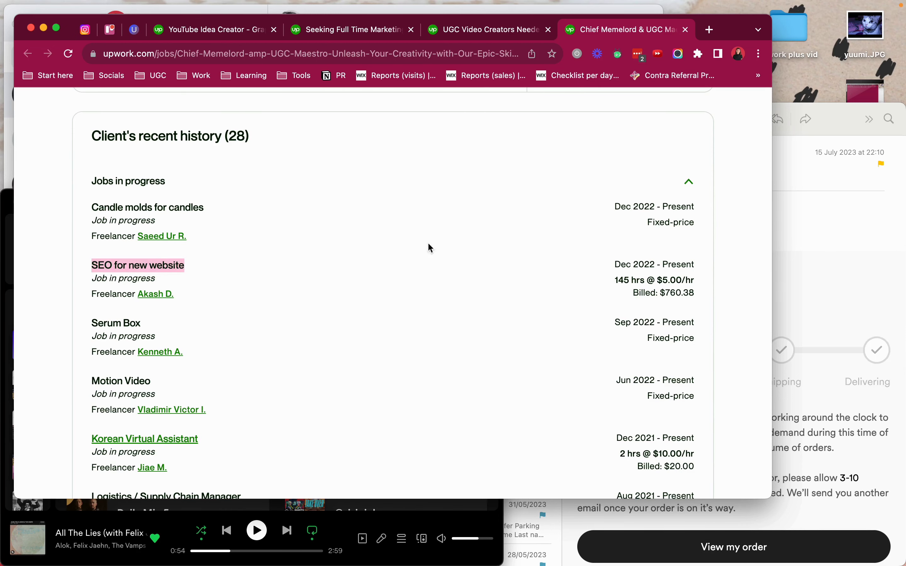
pyautogui.tripleClick(655, 279)
pyautogui.scroll(-5, 574, 309)
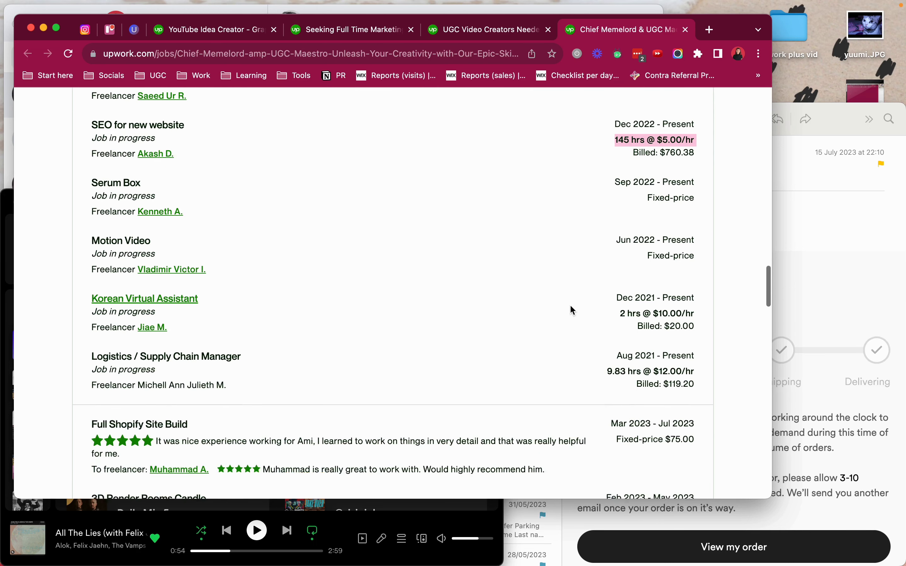
pyautogui.tripleClick(245, 259)
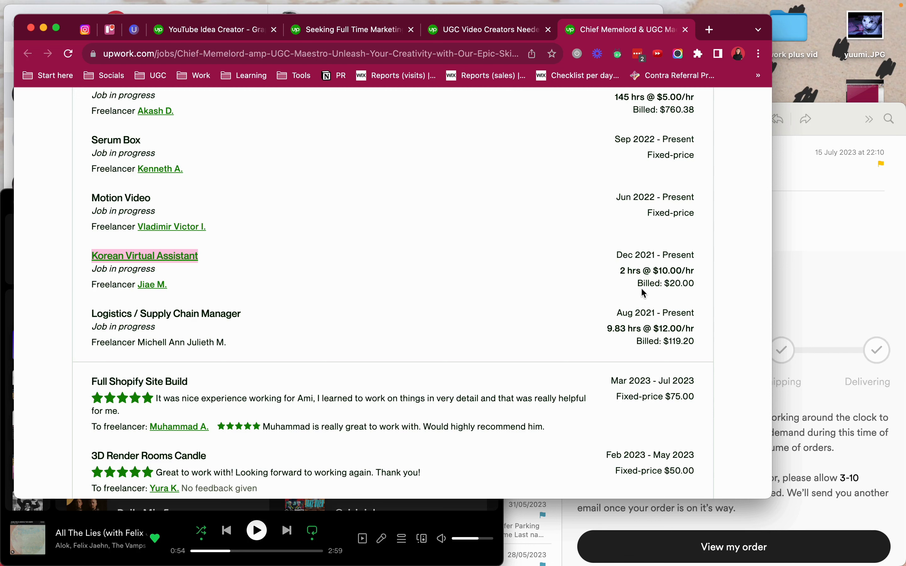
pyautogui.click(657, 271)
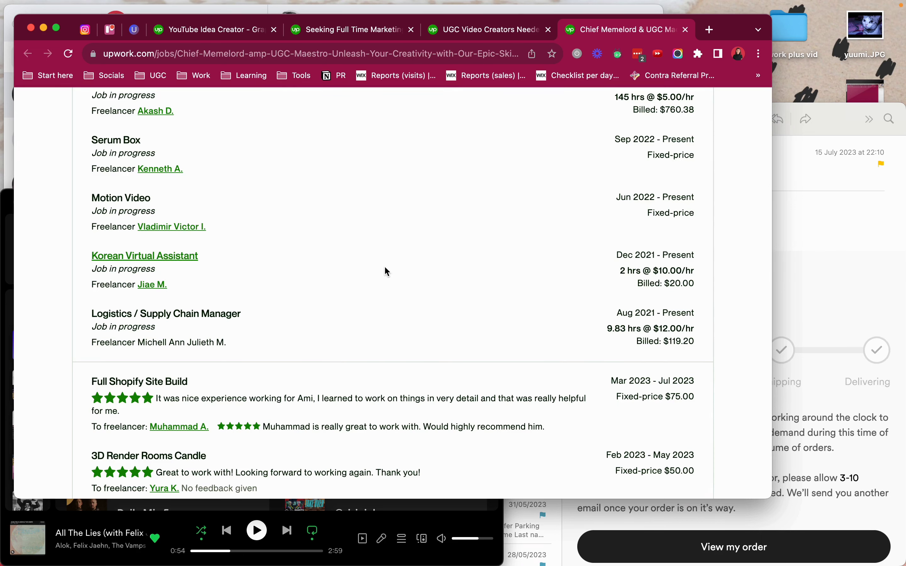
# Browse the client's recent history and highlight the Fixed-price $75.00 payment.
pyautogui.scroll(-3, 374, 292)
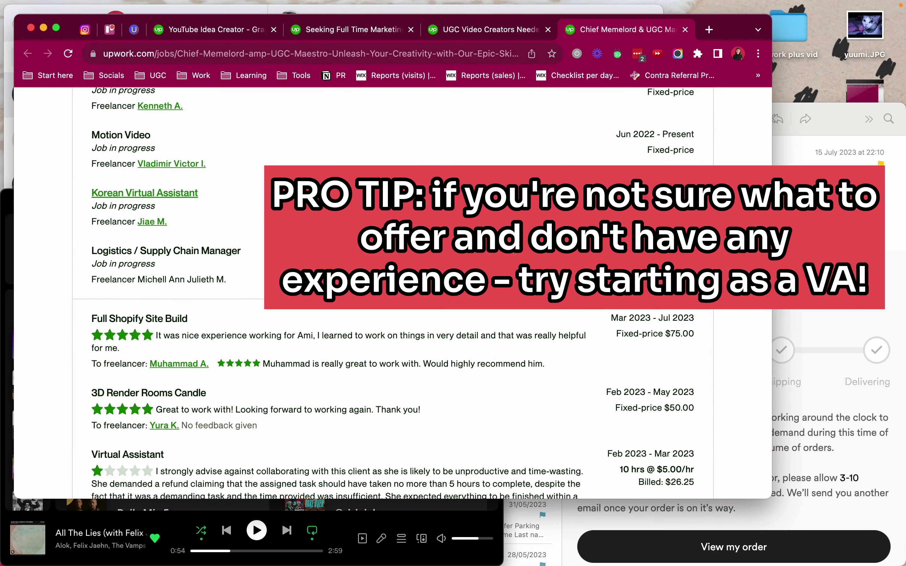
pyautogui.scroll(1, 374, 293)
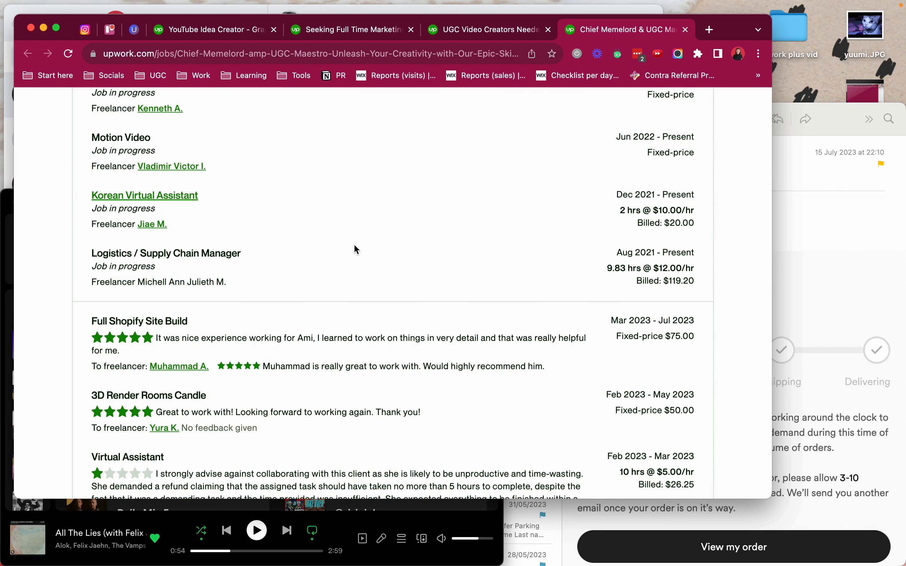
pyautogui.scroll(-5, 350, 264)
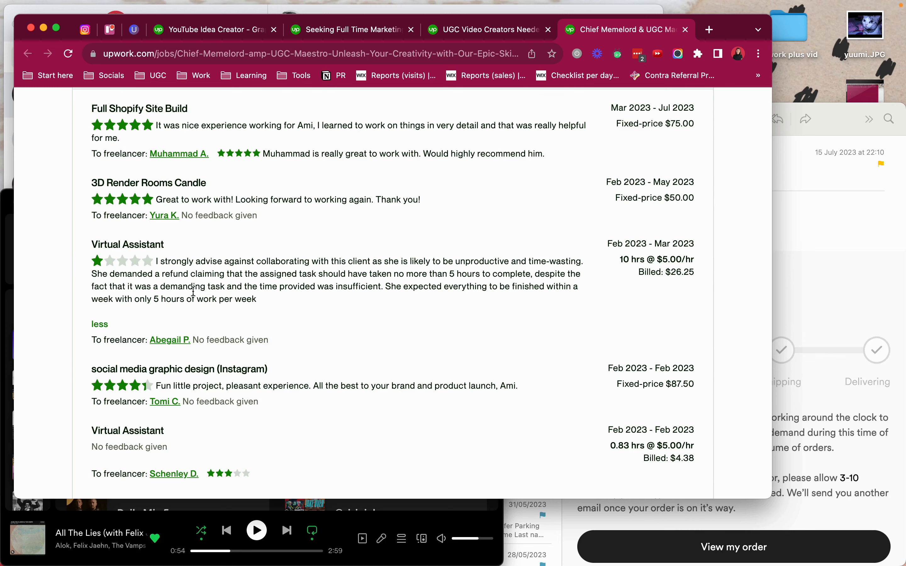
pyautogui.scroll(-6, 275, 303)
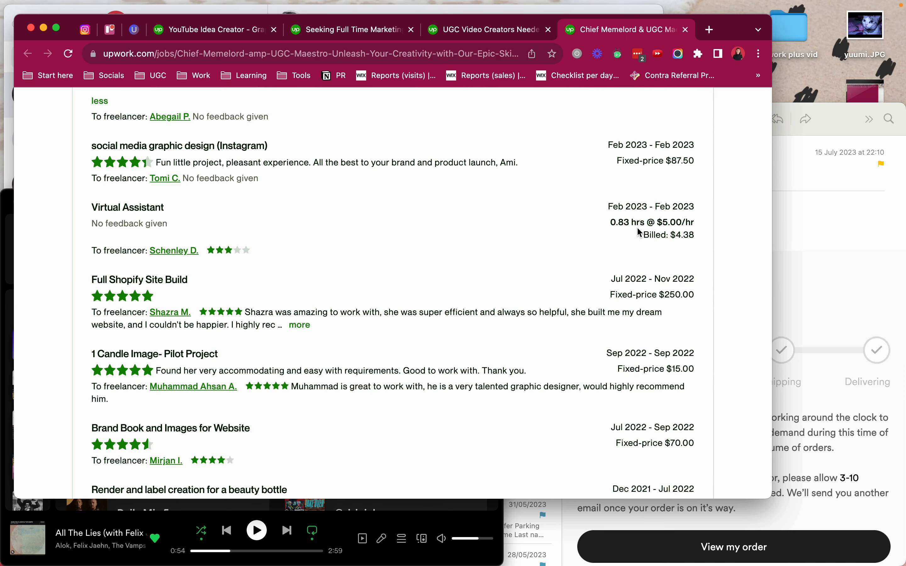
pyautogui.scroll(6, 628, 208)
pyautogui.scroll(-7, 632, 215)
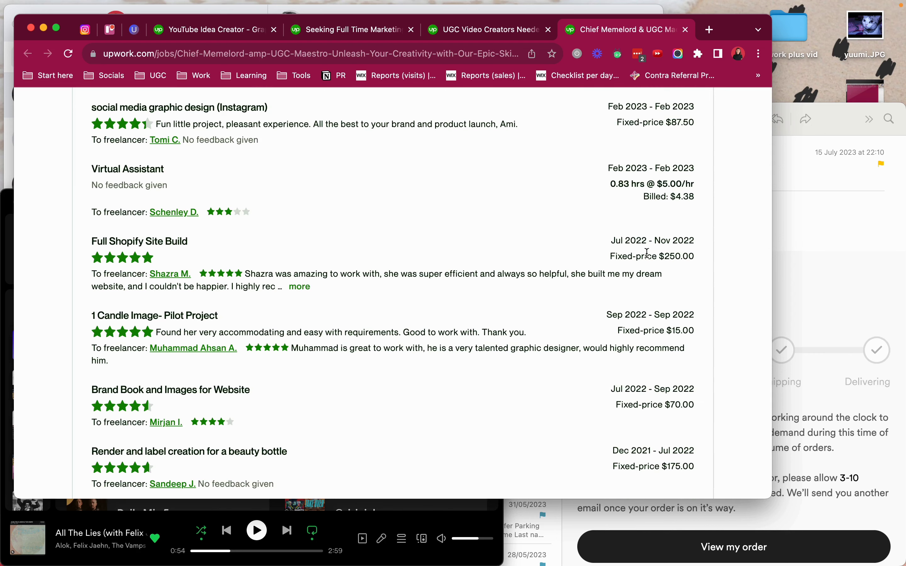
pyautogui.scroll(9, 653, 251)
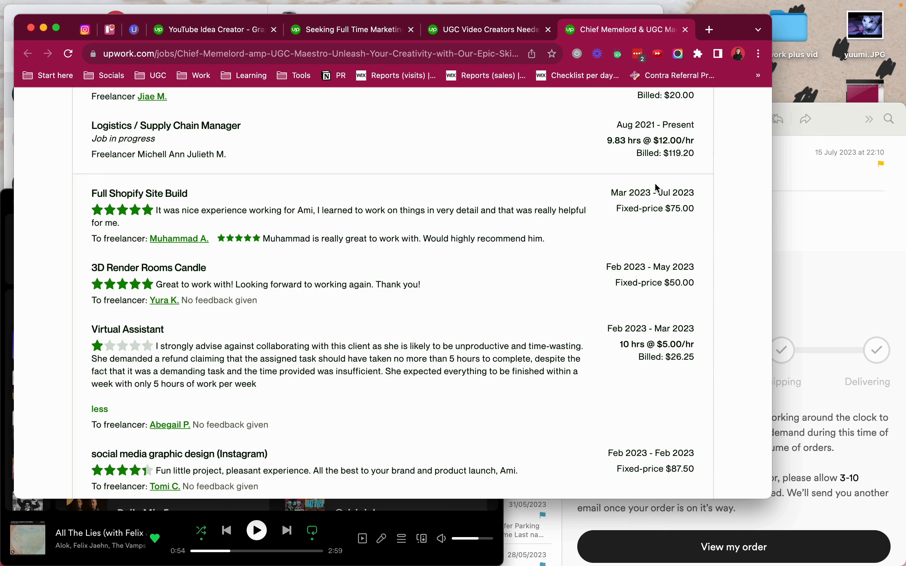
pyautogui.tripleClick(670, 212)
pyautogui.click(670, 212)
# Expand the full ALIBABA SOURCING AGENT review in the client's history.
pyautogui.scroll(-11, 671, 216)
pyautogui.scroll(-10, 672, 218)
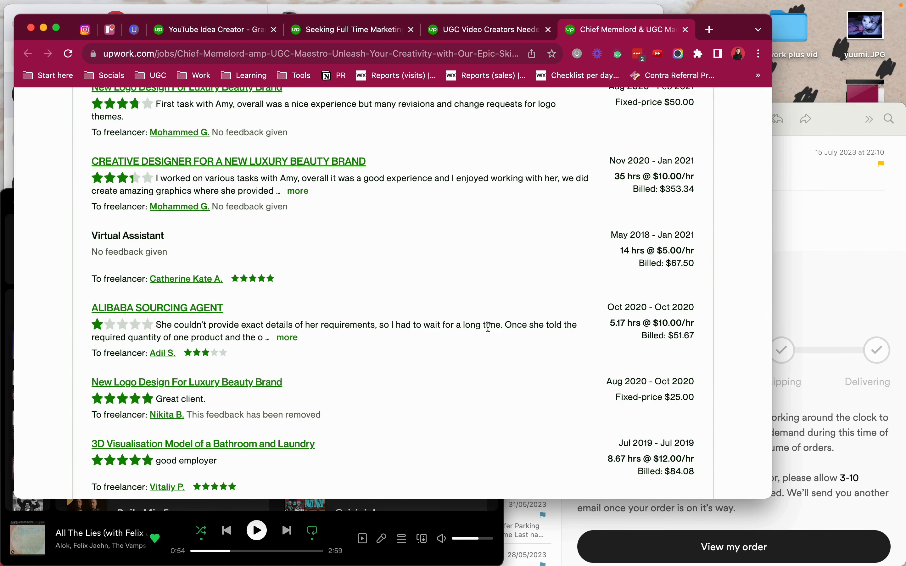
pyautogui.click(287, 338)
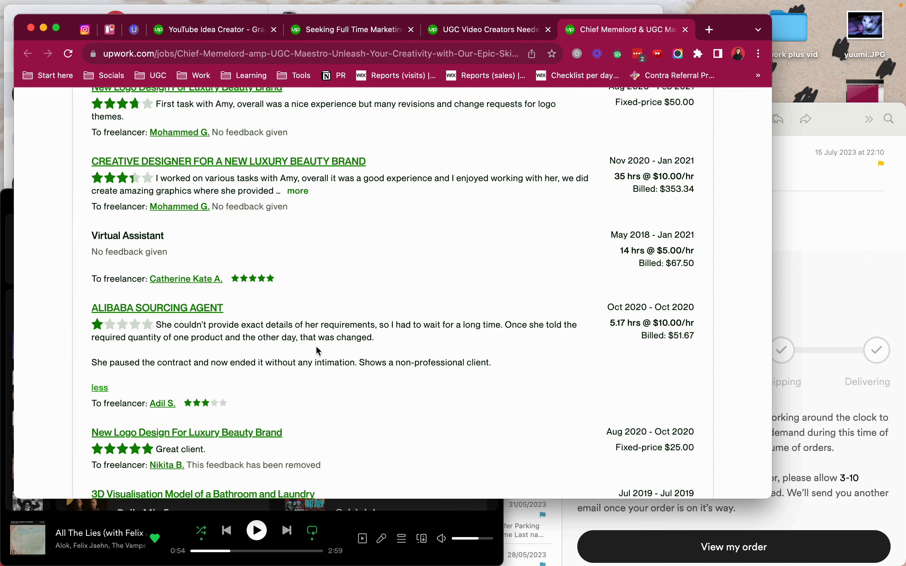
pyautogui.scroll(-12, 318, 350)
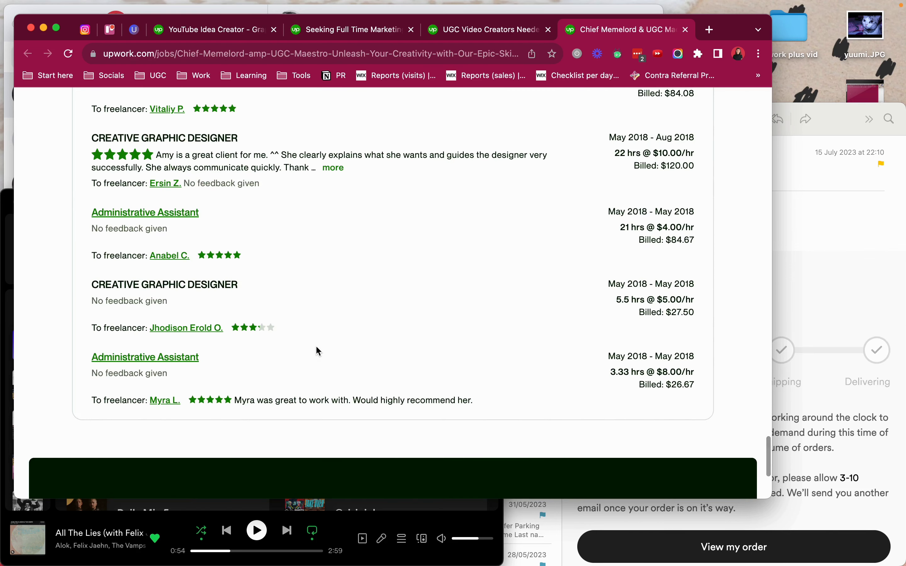
pyautogui.scroll(20, 316, 348)
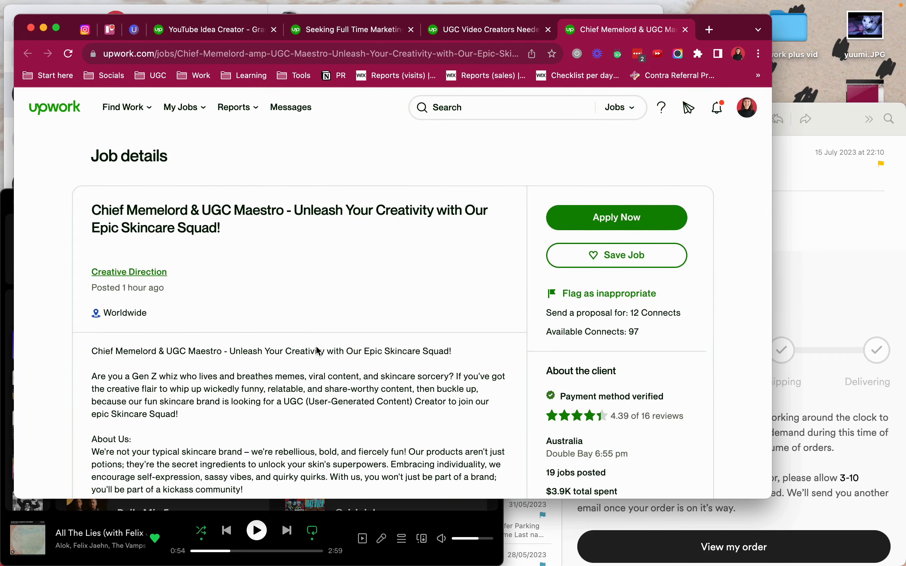
pyautogui.press('super+w')
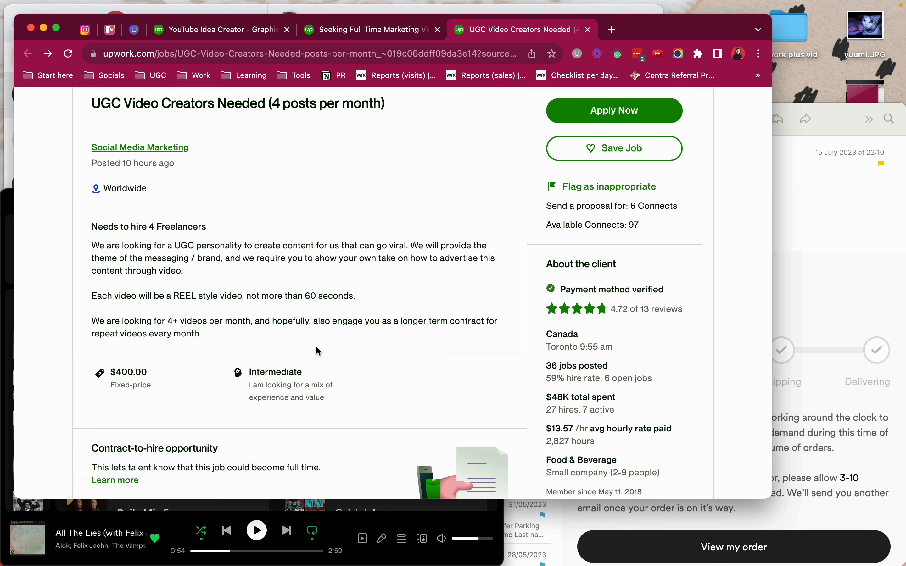
pyautogui.scroll(-15, 315, 351)
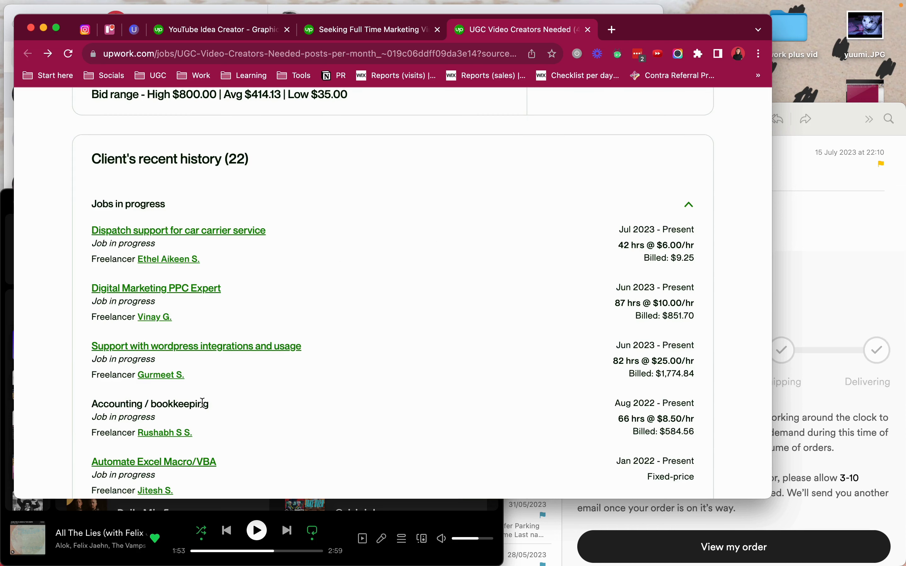
pyautogui.scroll(2, 313, 234)
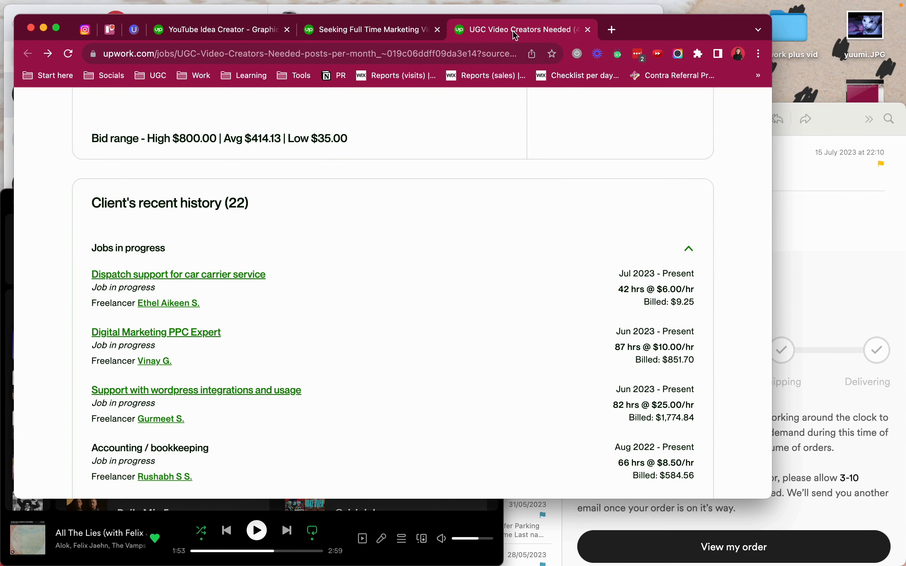
pyautogui.tripleClick(285, 141)
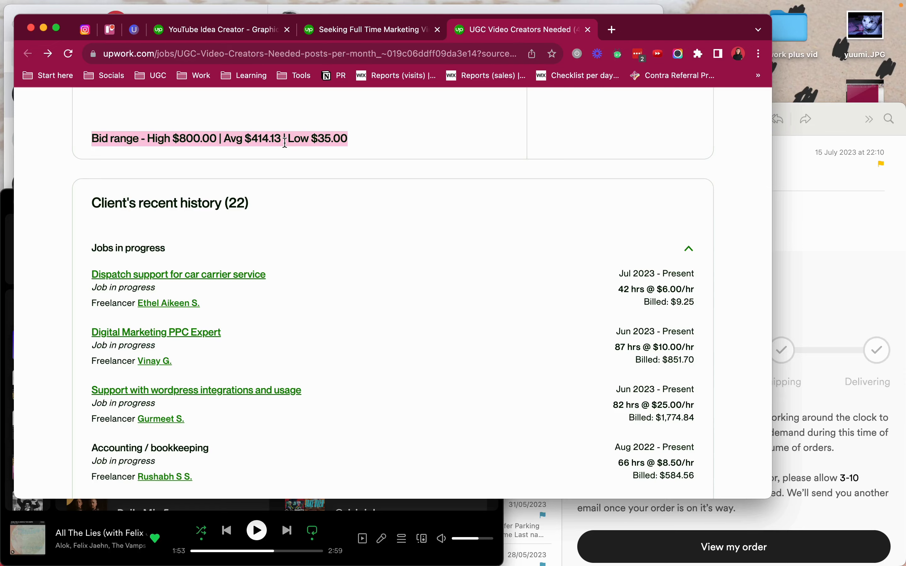
pyautogui.scroll(10, 285, 142)
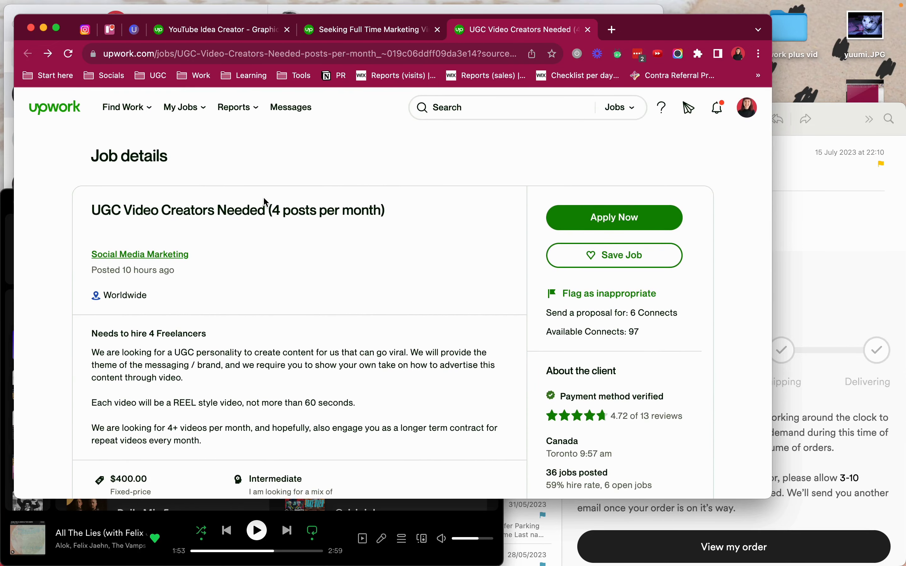
pyautogui.moveTo(272, 208); pyautogui.dragTo(379, 209)
pyautogui.click(378, 208)
pyautogui.scroll(-7, 376, 206)
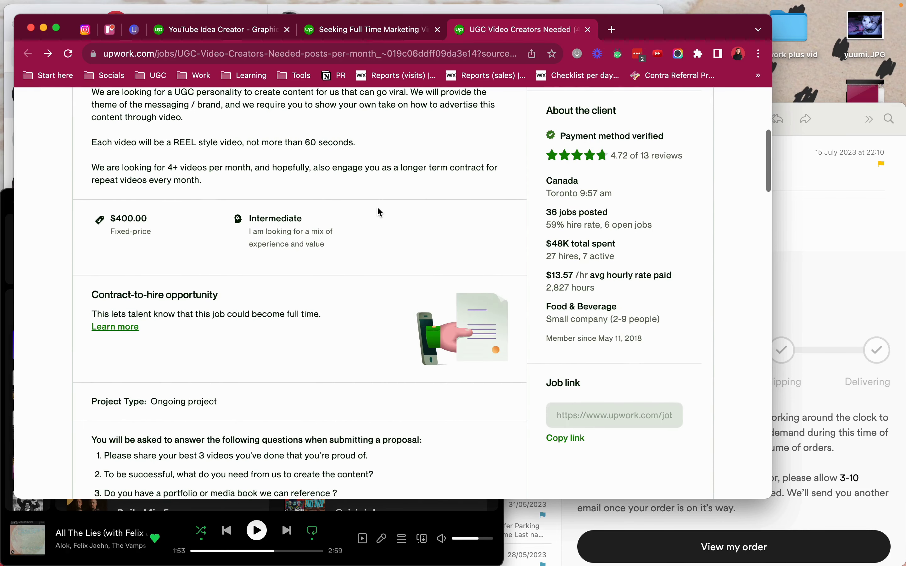
pyautogui.doubleClick(136, 218)
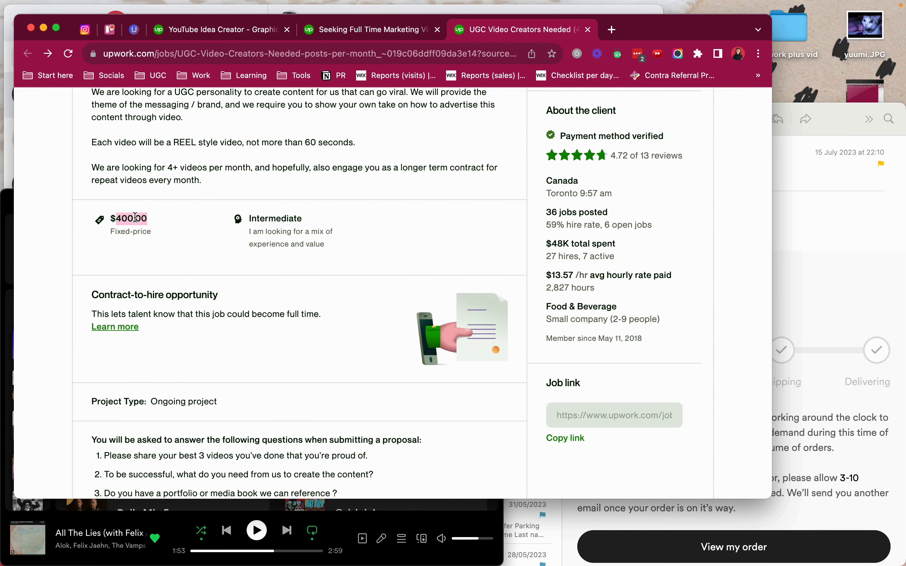
pyautogui.click(140, 228)
pyautogui.scroll(-7, 141, 229)
pyautogui.scroll(-6, 141, 228)
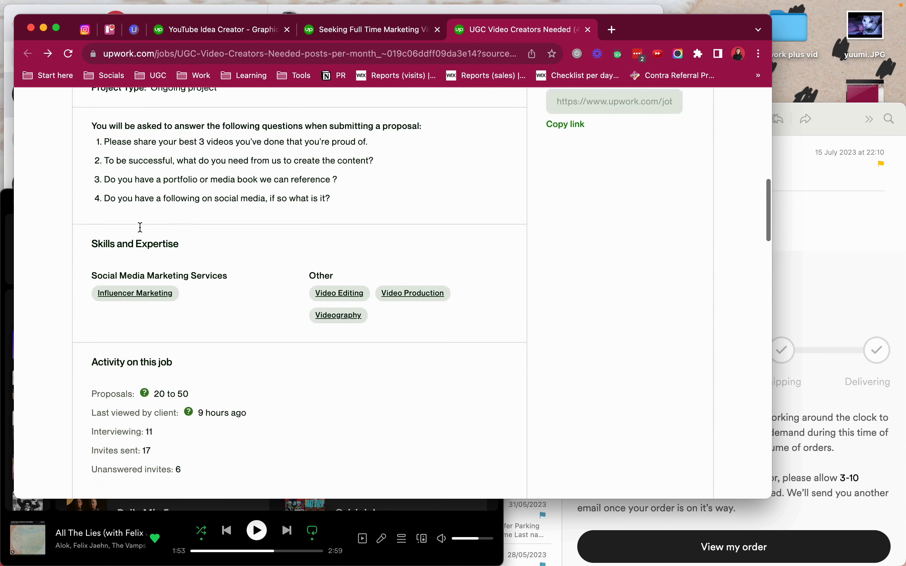
pyautogui.moveTo(146, 233)
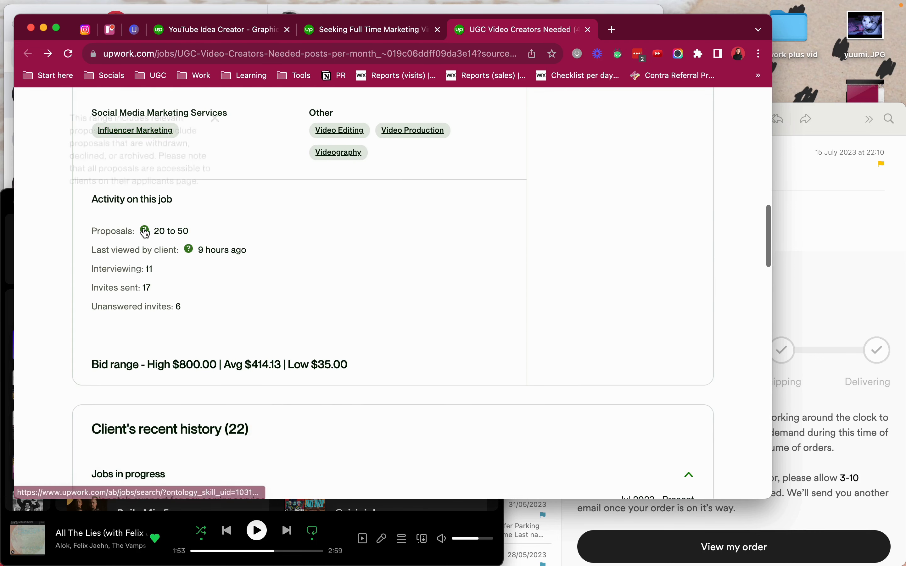
pyautogui.tripleClick(119, 367)
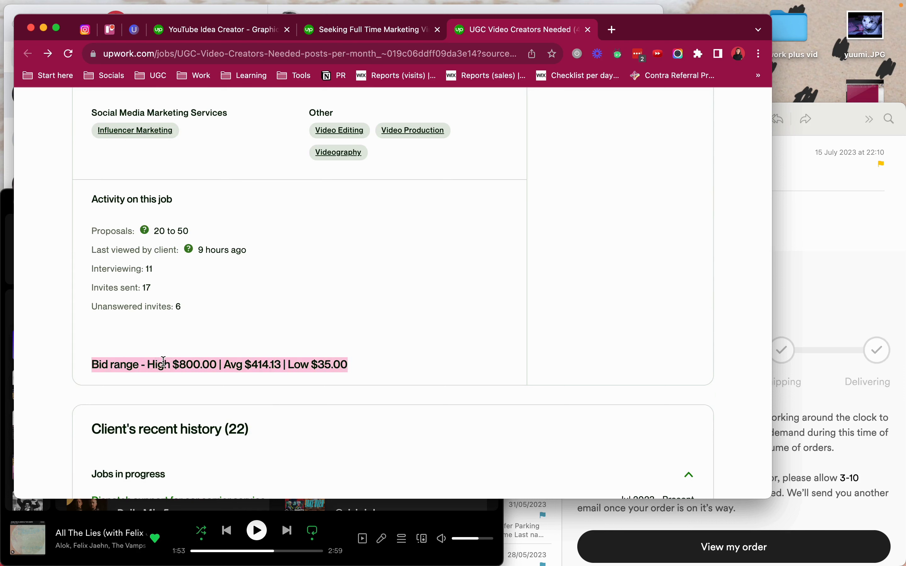
pyautogui.moveTo(163, 362); pyautogui.dragTo(341, 360)
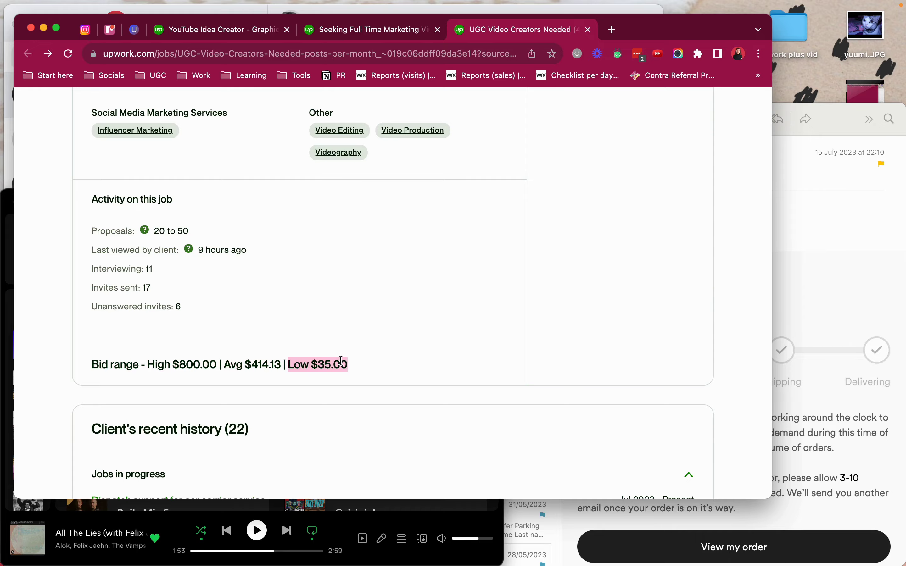
pyautogui.click(338, 330)
pyautogui.scroll(5, 335, 326)
pyautogui.scroll(10, 179, 287)
pyautogui.tripleClick(155, 271)
pyautogui.scroll(-15, 162, 327)
pyautogui.tripleClick(205, 250)
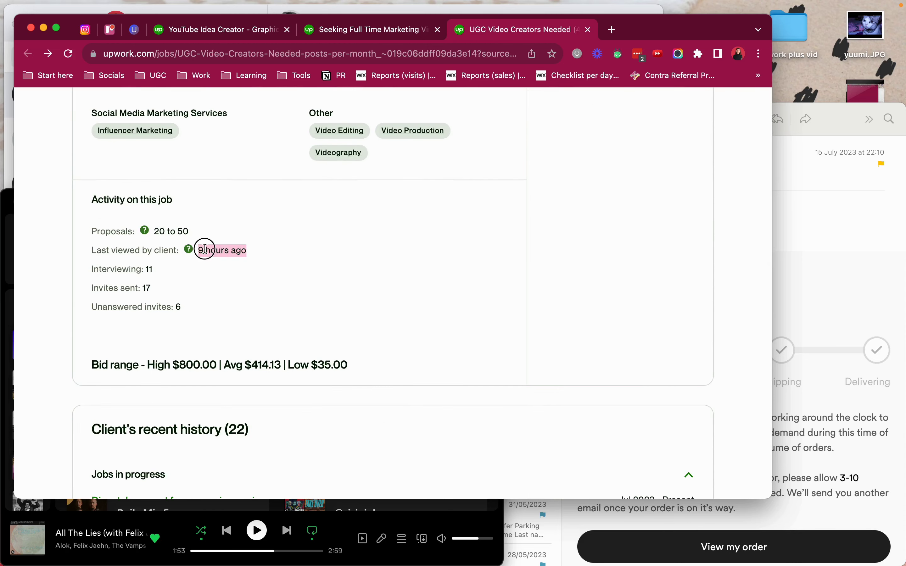
pyautogui.click(206, 249)
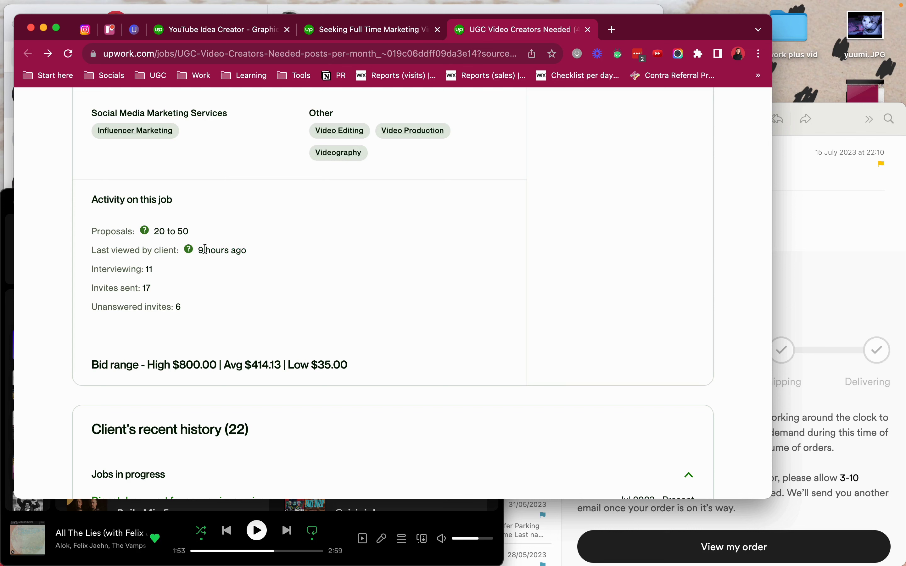
pyautogui.tripleClick(164, 231)
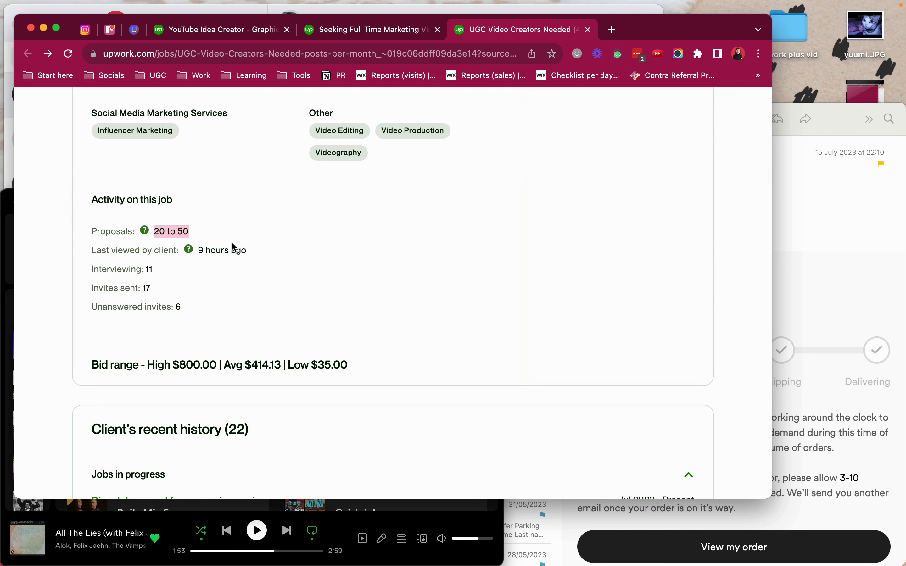
pyautogui.tripleClick(217, 250)
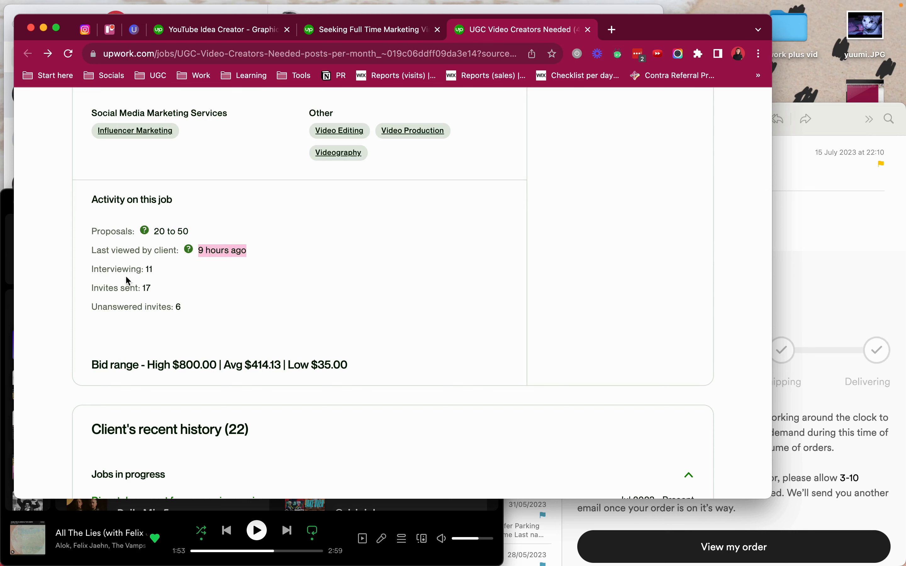
pyautogui.tripleClick(147, 287)
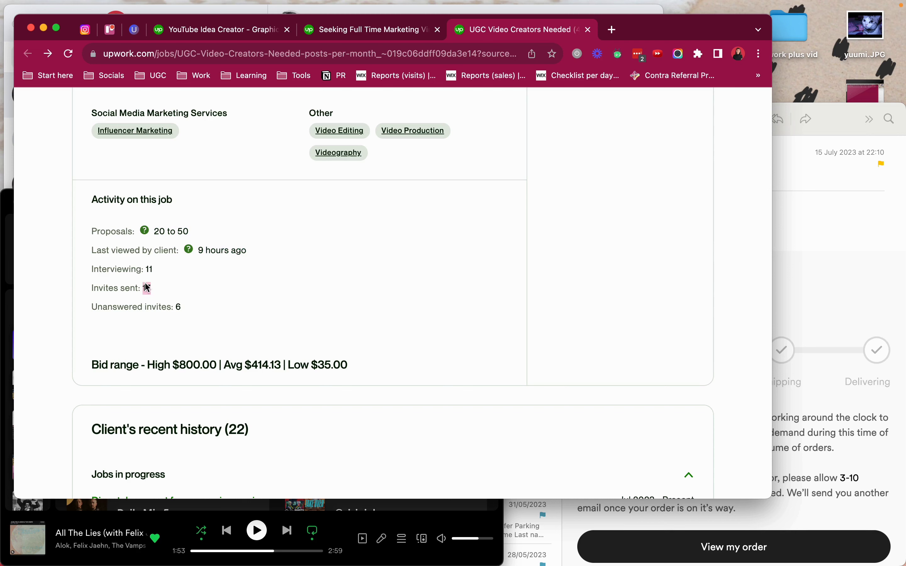
pyautogui.tripleClick(150, 270)
# Look over the client's recent history and mark the Connects cost of a proposal.
pyautogui.scroll(-6, 151, 268)
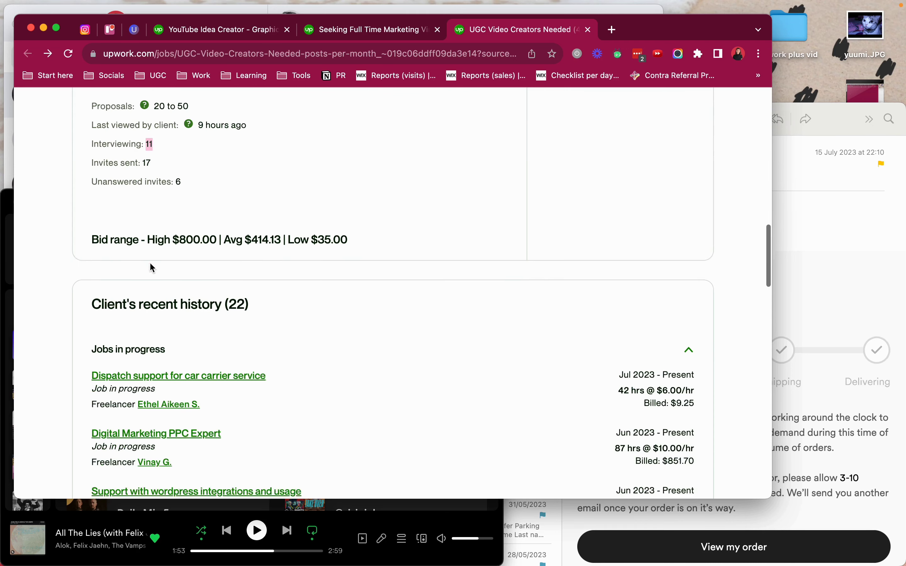
pyautogui.scroll(-3, 152, 268)
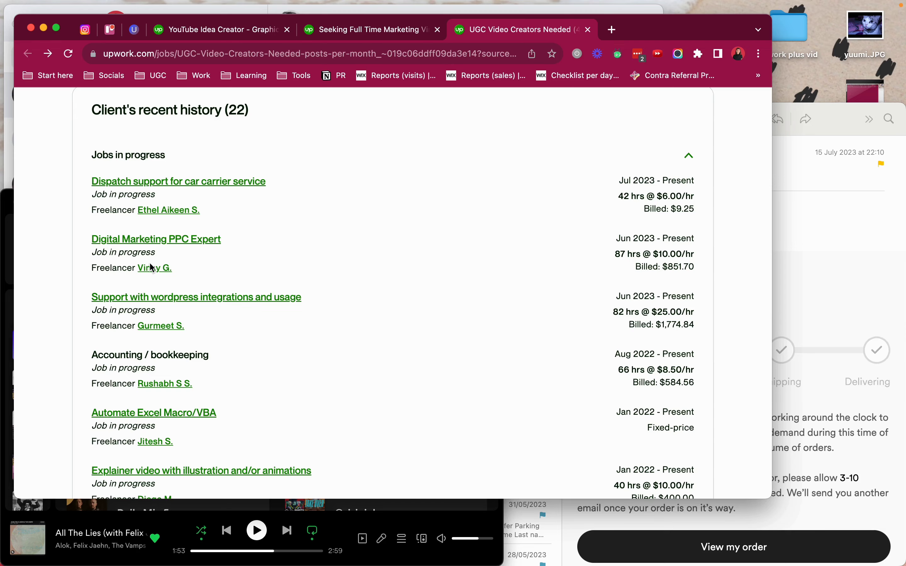
pyautogui.scroll(20, 151, 268)
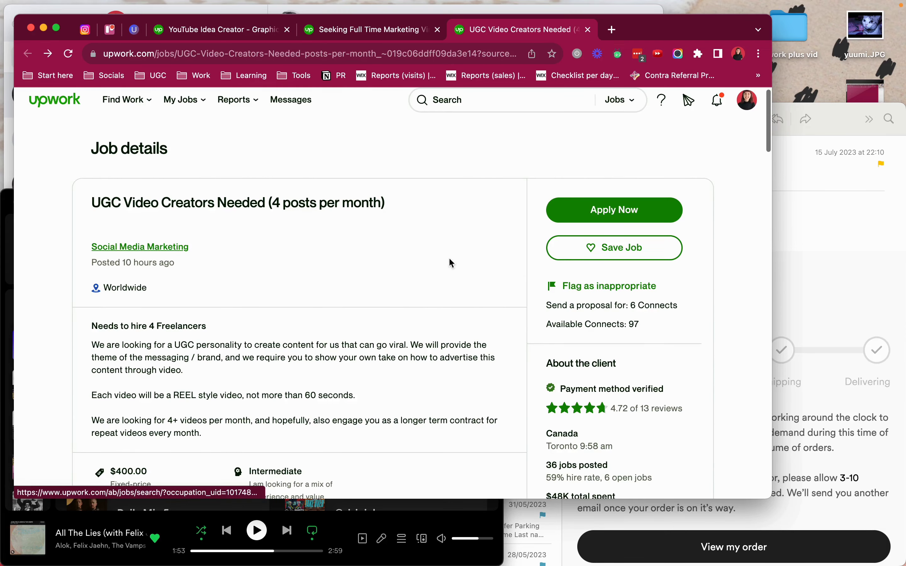
pyautogui.doubleClick(646, 304)
pyautogui.click(646, 304)
# Drag the UGC Video Creators Needed tab to first position and check the Upnotify feed.
pyautogui.moveTo(468, 22); pyautogui.dragTo(228, 28)
pyautogui.scroll(-15, 380, 446)
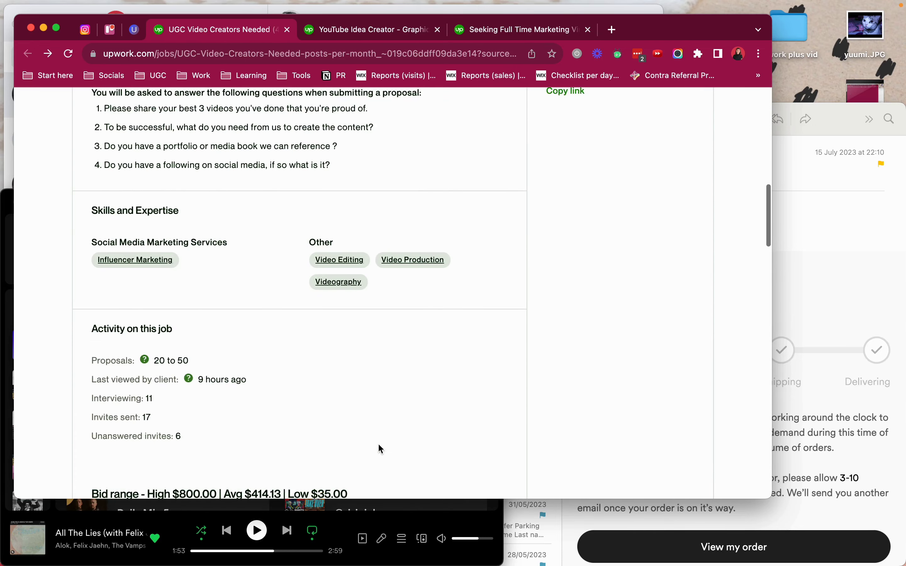
pyautogui.scroll(8, 380, 446)
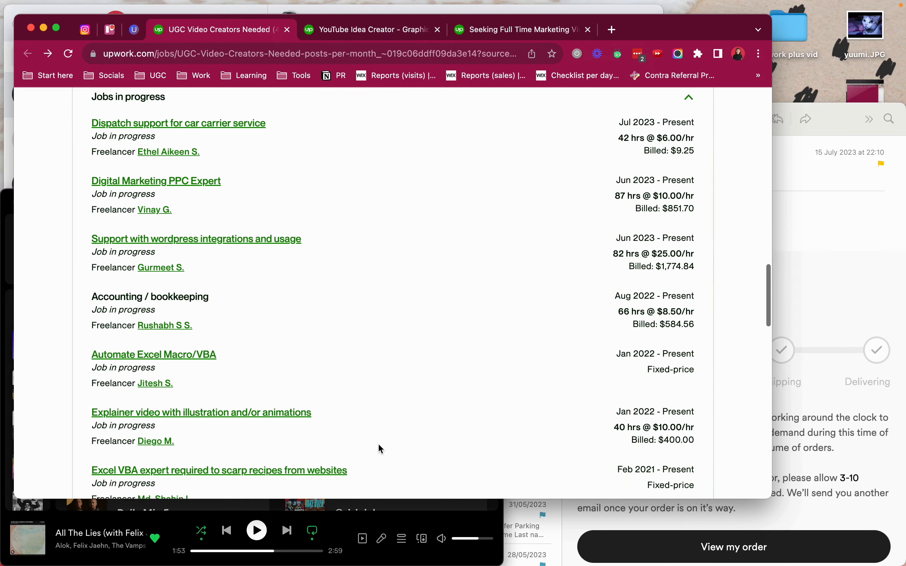
pyautogui.scroll(-2, 378, 443)
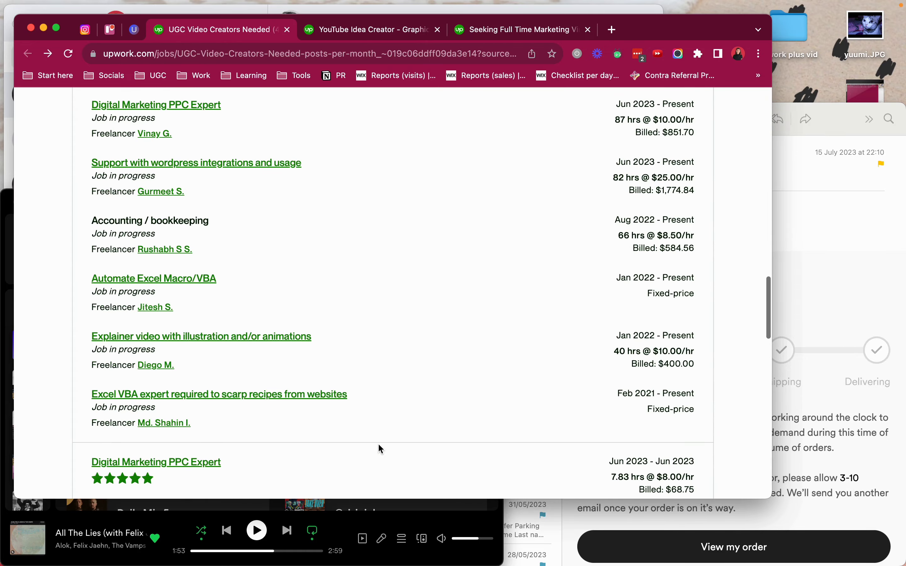
pyautogui.click(134, 29)
pyautogui.click(165, 30)
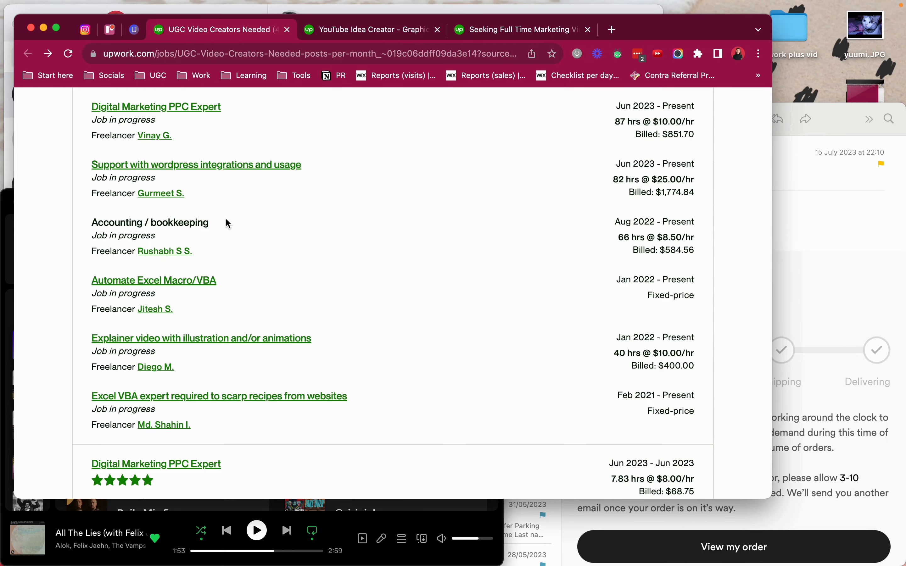
pyautogui.scroll(10, 229, 224)
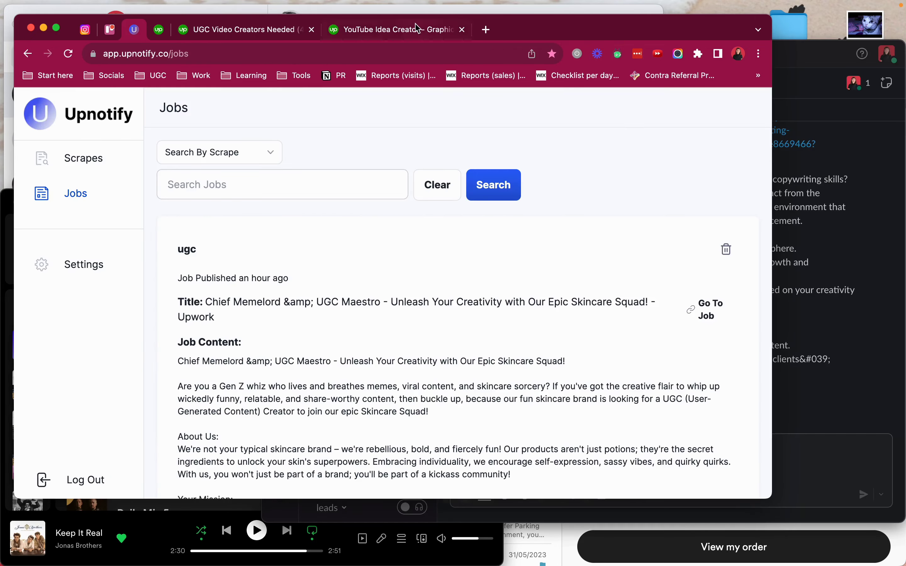
# Review the YouTube Idea Creator job: $5,000 fixed-price, expert level, 5 to 10 proposals, client rated 5.00.
pyautogui.click(393, 29)
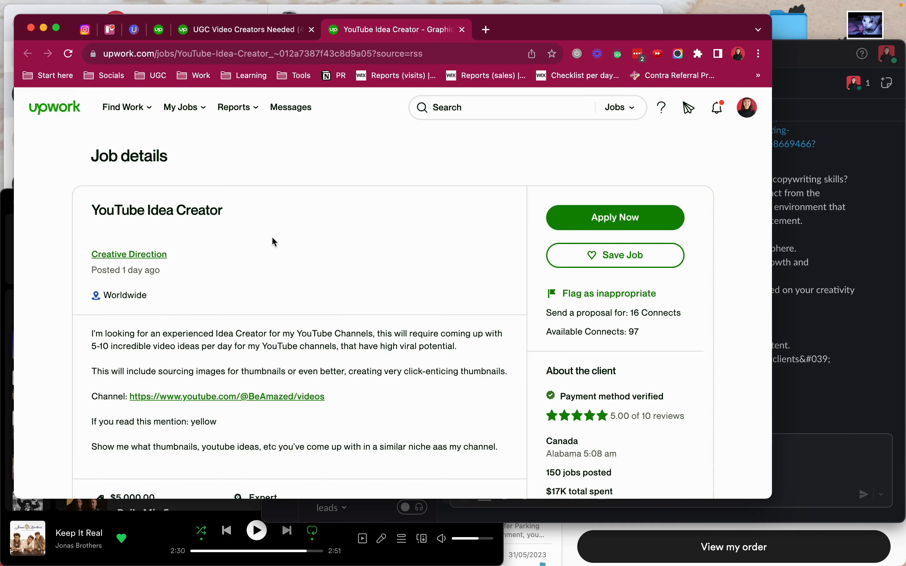
pyautogui.scroll(-9, 256, 314)
pyautogui.scroll(4, 259, 318)
pyautogui.scroll(3, 258, 318)
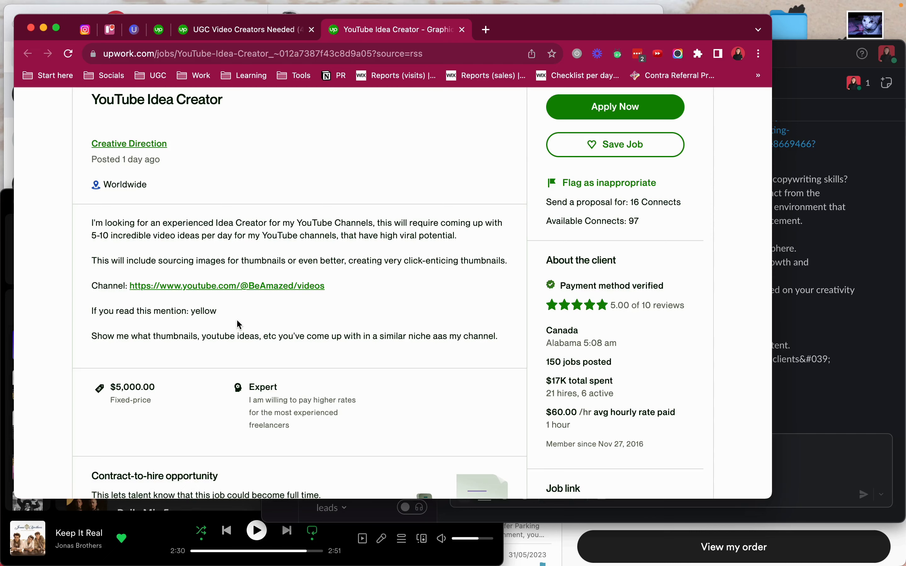
pyautogui.scroll(-3, 241, 298)
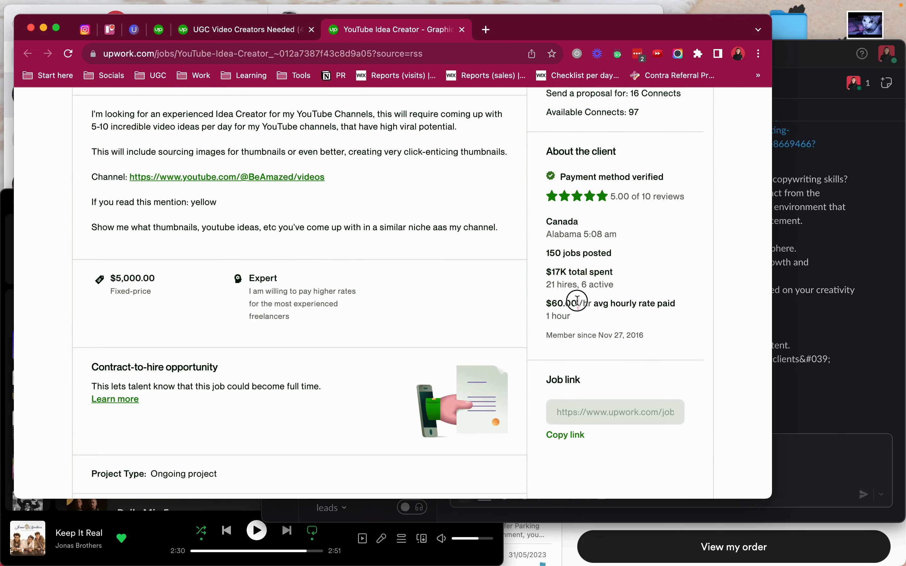
pyautogui.scroll(-20, 394, 287)
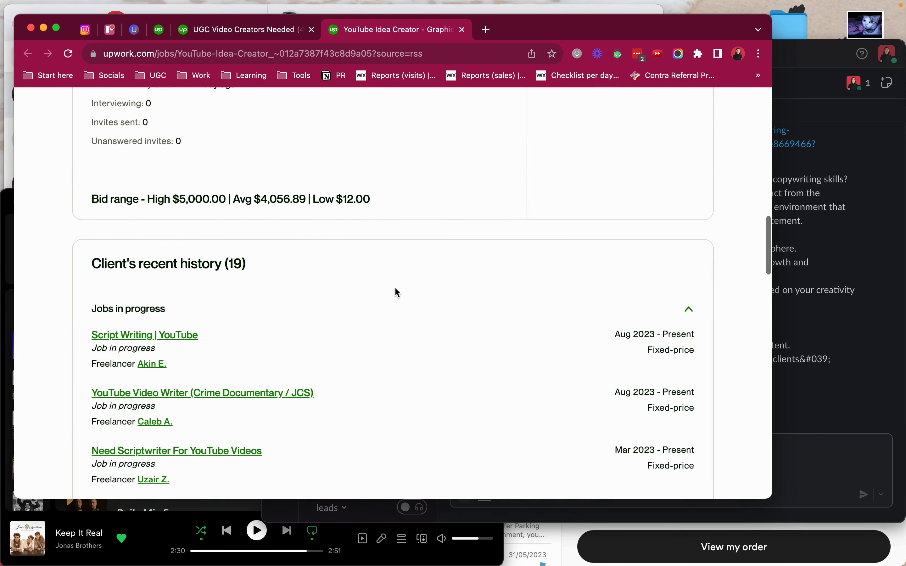
pyautogui.scroll(20, 134, 308)
pyautogui.scroll(-15, 334, 384)
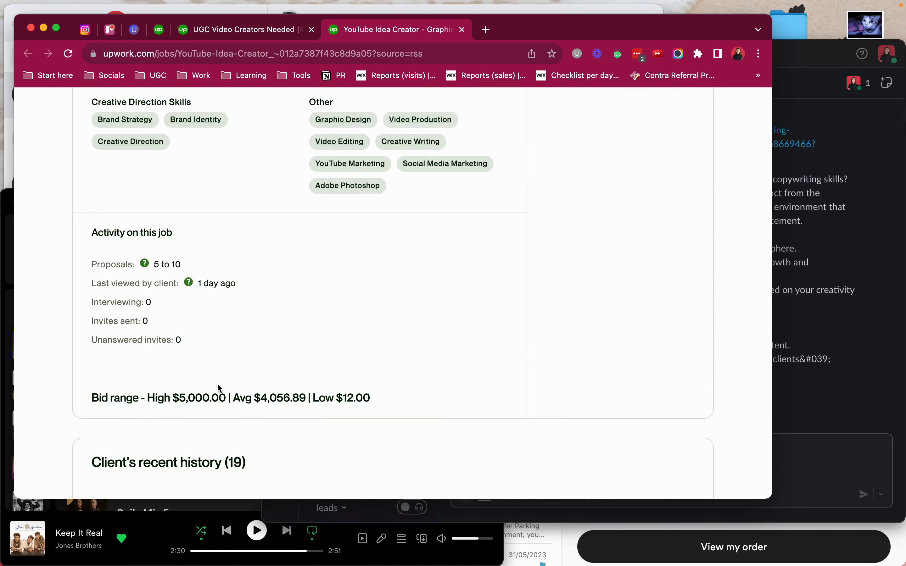
pyautogui.scroll(1, 247, 368)
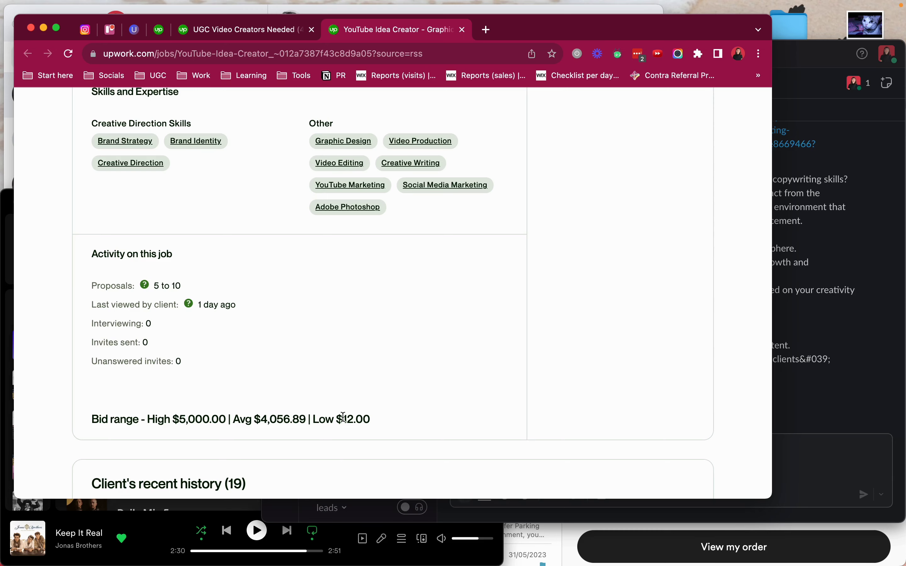
pyautogui.scroll(15, 343, 417)
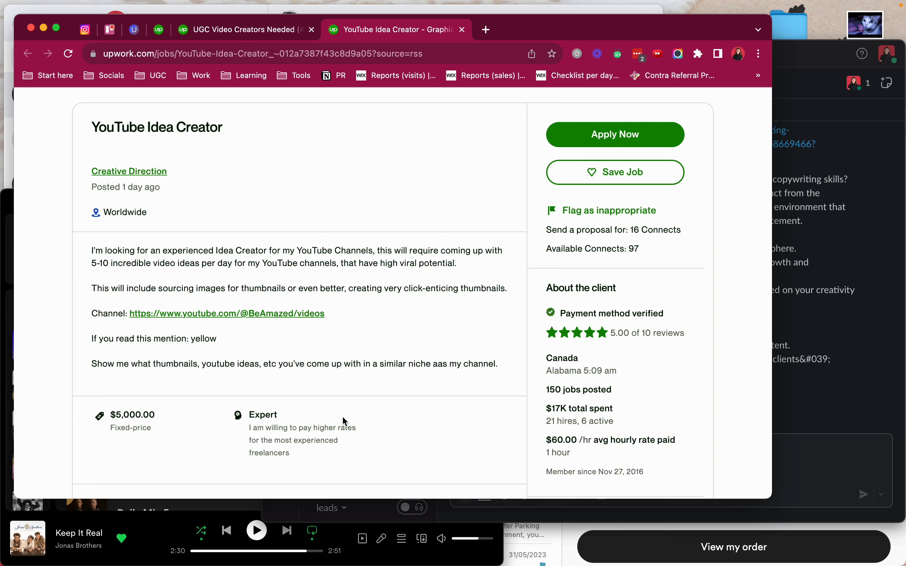
pyautogui.scroll(3, 343, 419)
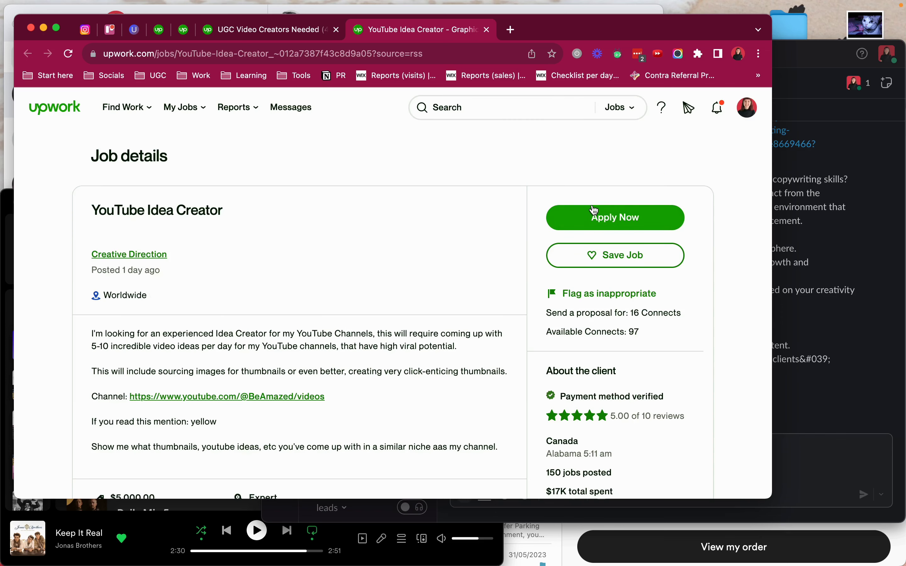
# Start a YouTube Idea Creator proposal with the General profile, paid by project.
pyautogui.click(595, 212)
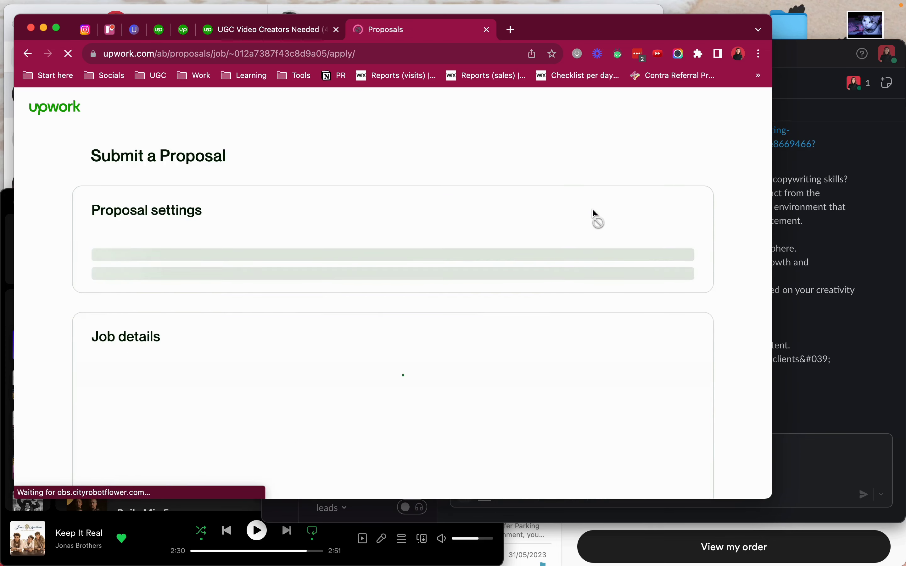
pyautogui.click(182, 272)
pyautogui.click(183, 272)
pyautogui.scroll(-20, 305, 227)
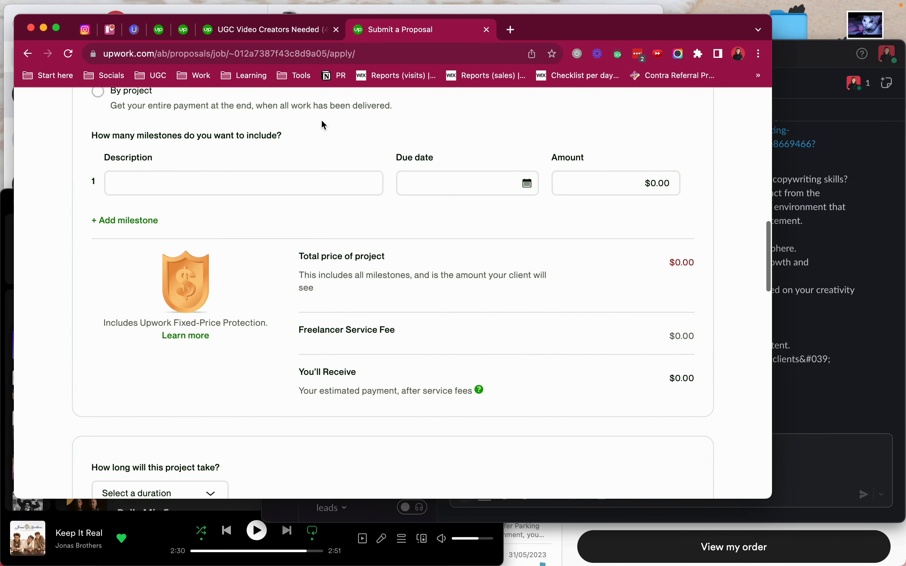
pyautogui.click(330, 99)
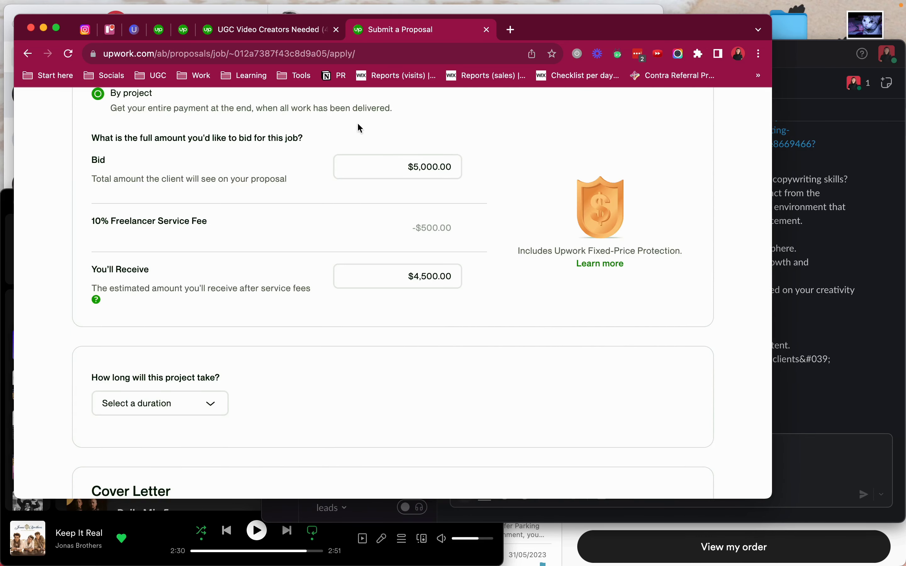
# Bid $4,250.00 with a 3 to 6 months duration, then return to the UGC job.
pyautogui.click(420, 166)
pyautogui.write('42550')
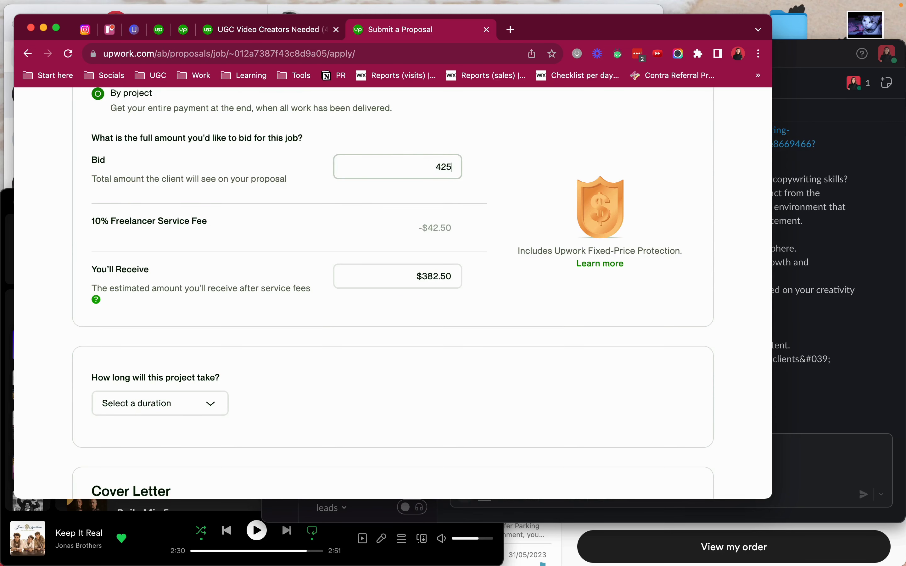
pyautogui.press('BackSpace')
pyautogui.press('BackSpace')
pyautogui.write('0')
pyautogui.click(160, 403)
pyautogui.click(168, 443)
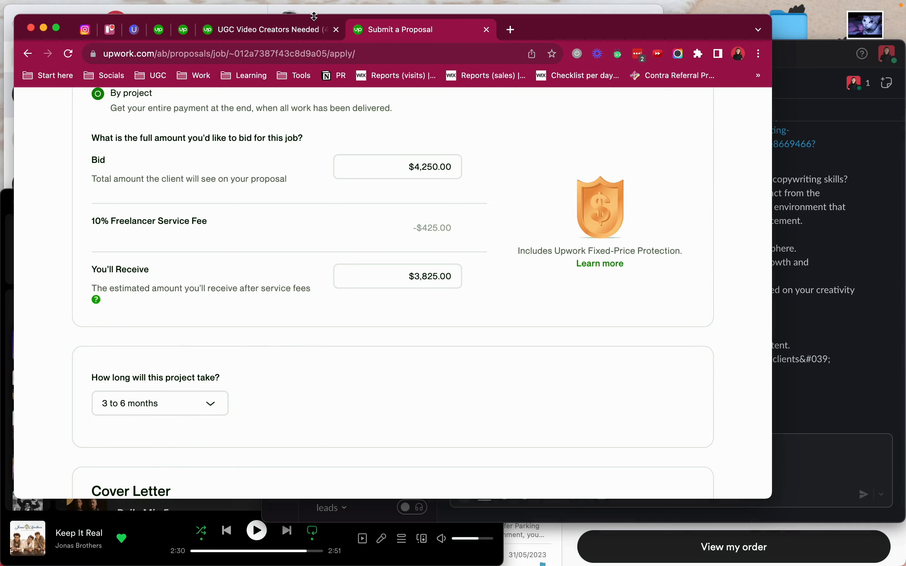
pyautogui.click(301, 33)
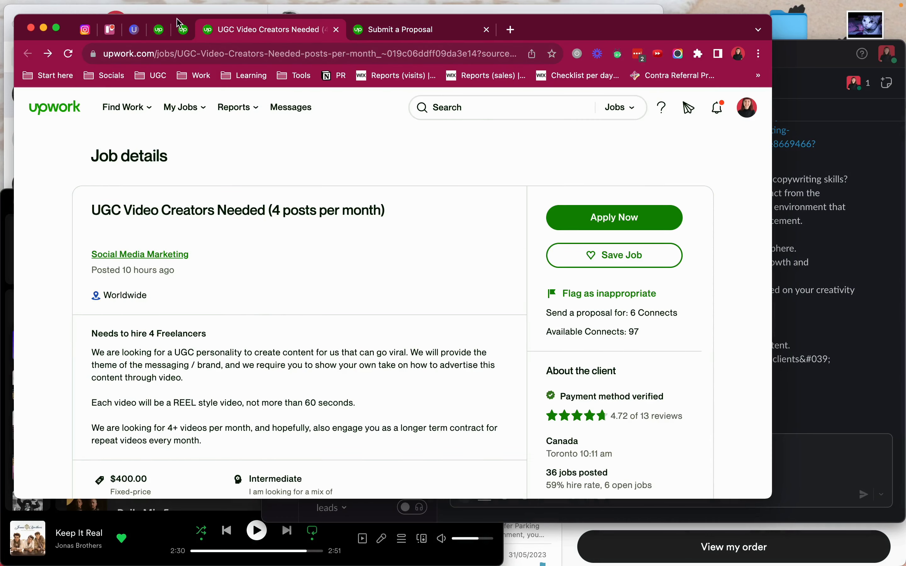
# Delete the Social Media Manager, Chief Memelord UGC and marketing virtual assistant jobs from UpNotify.
pyautogui.click(134, 30)
pyautogui.scroll(-3, 287, 214)
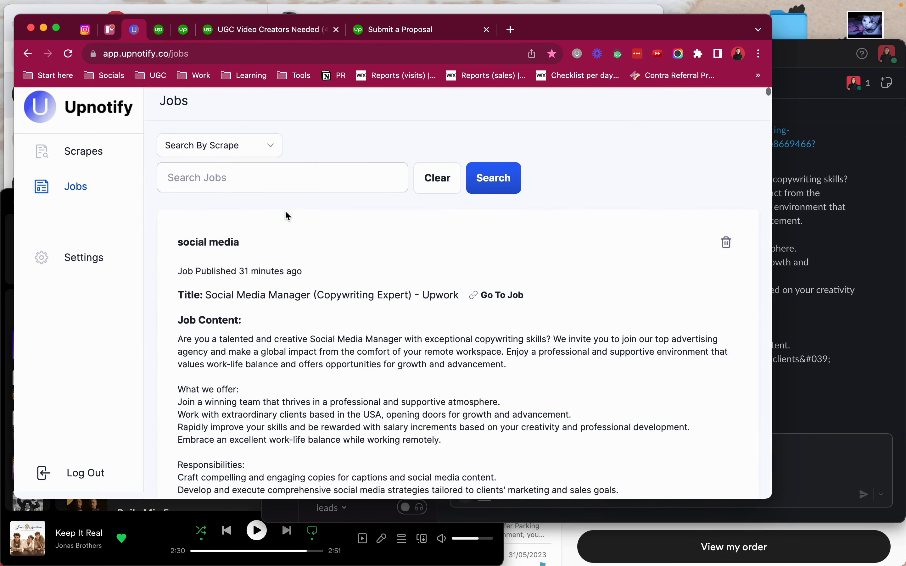
pyautogui.click(727, 182)
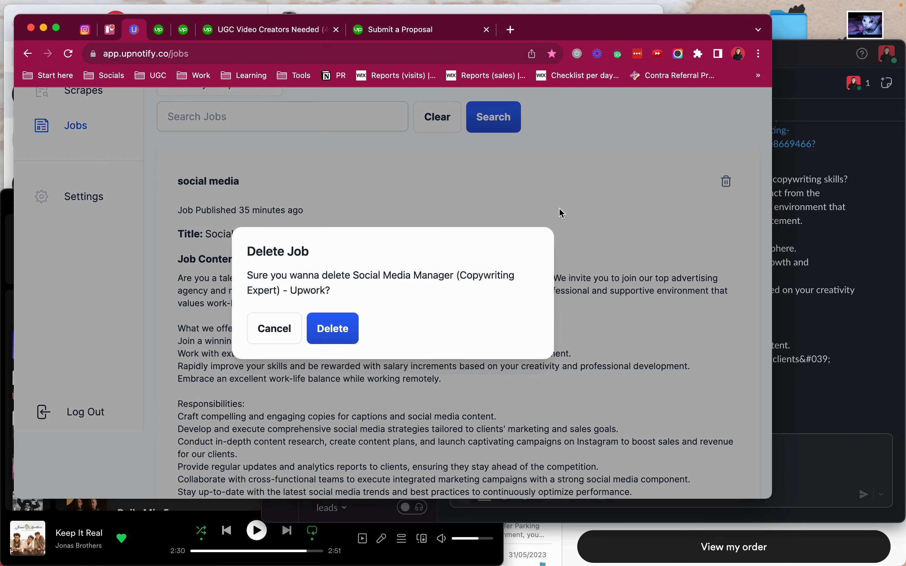
pyautogui.click(349, 328)
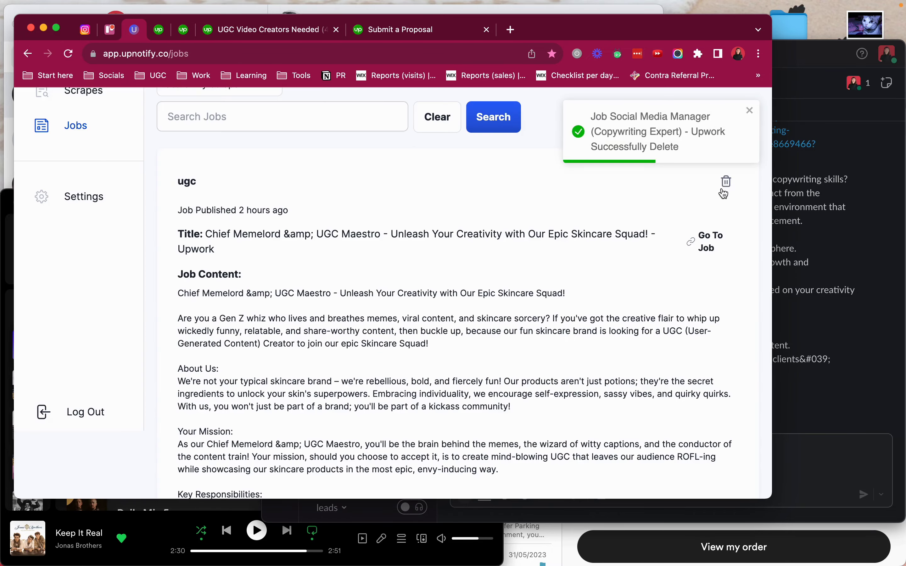
pyautogui.click(724, 189)
pyautogui.click(352, 332)
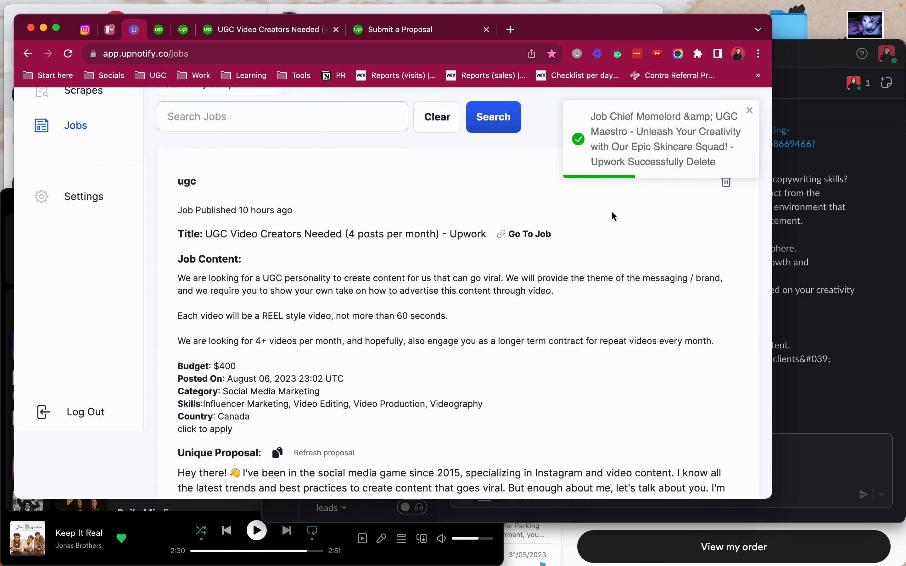
pyautogui.scroll(-10, 533, 241)
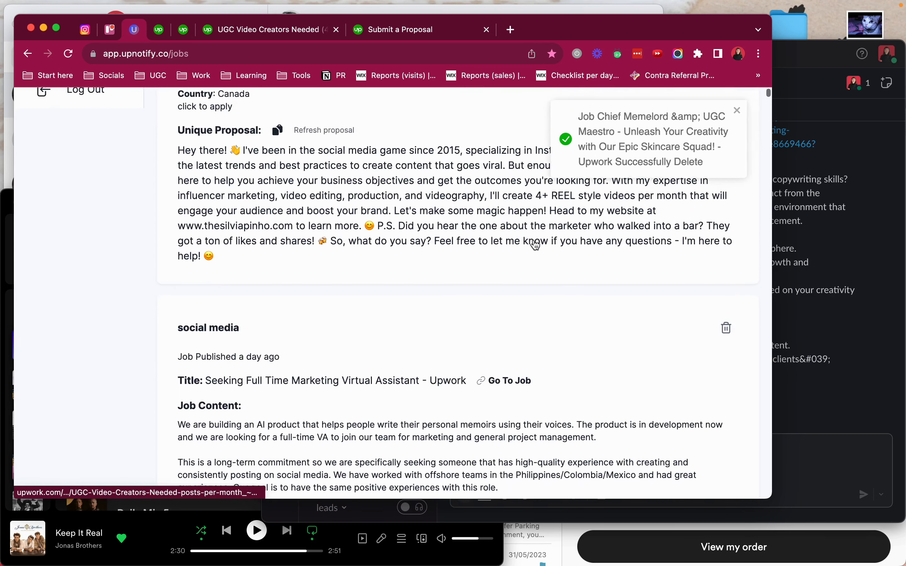
pyautogui.scroll(-5, 536, 244)
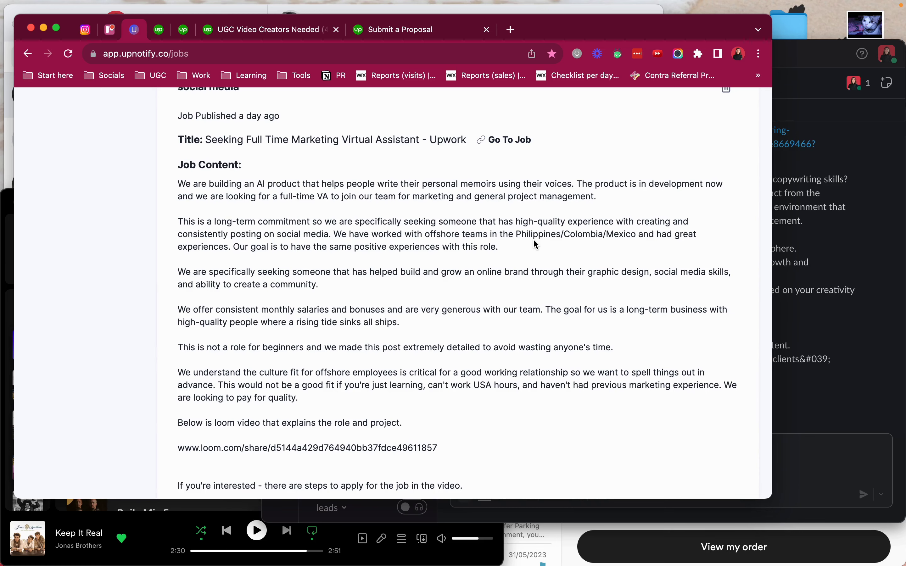
pyautogui.scroll(7, 621, 196)
pyautogui.click(726, 361)
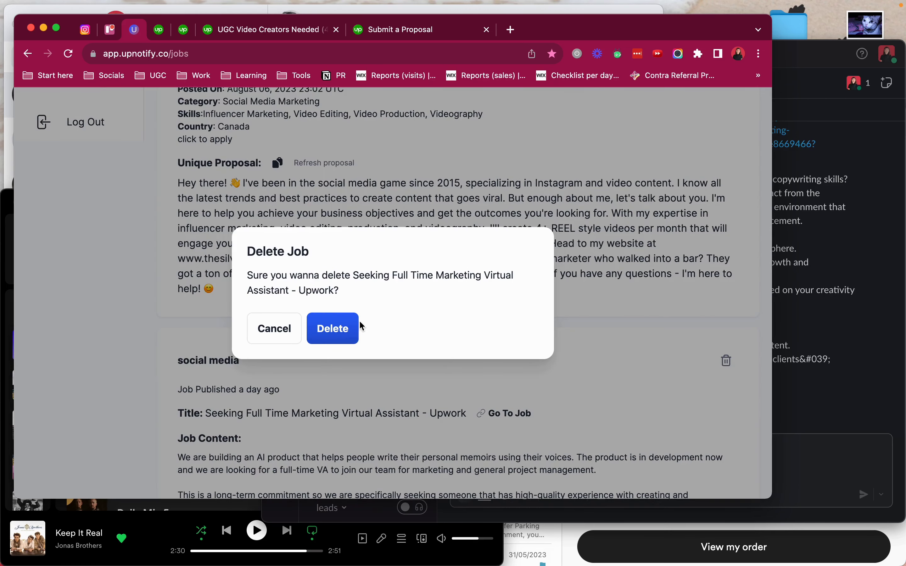
pyautogui.click(354, 327)
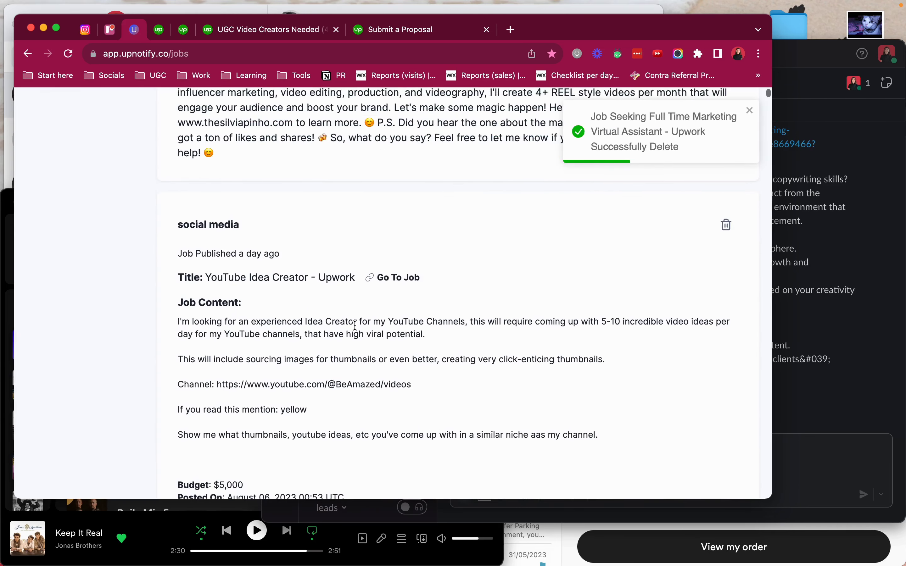
# Regenerate the YouTube Idea Creator proposal twice and copy the new text back to Upwork.
pyautogui.scroll(-6, 354, 326)
pyautogui.click(309, 372)
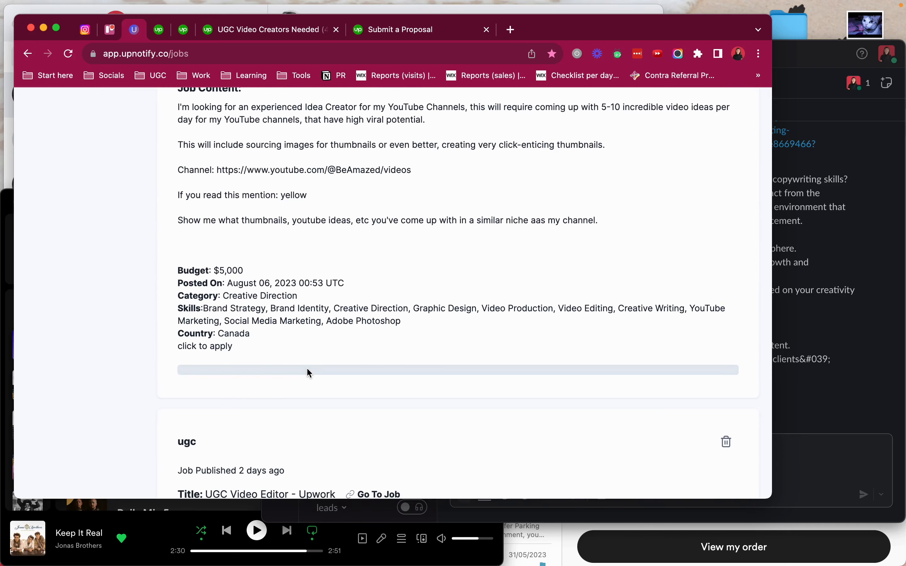
pyautogui.scroll(-5, 315, 344)
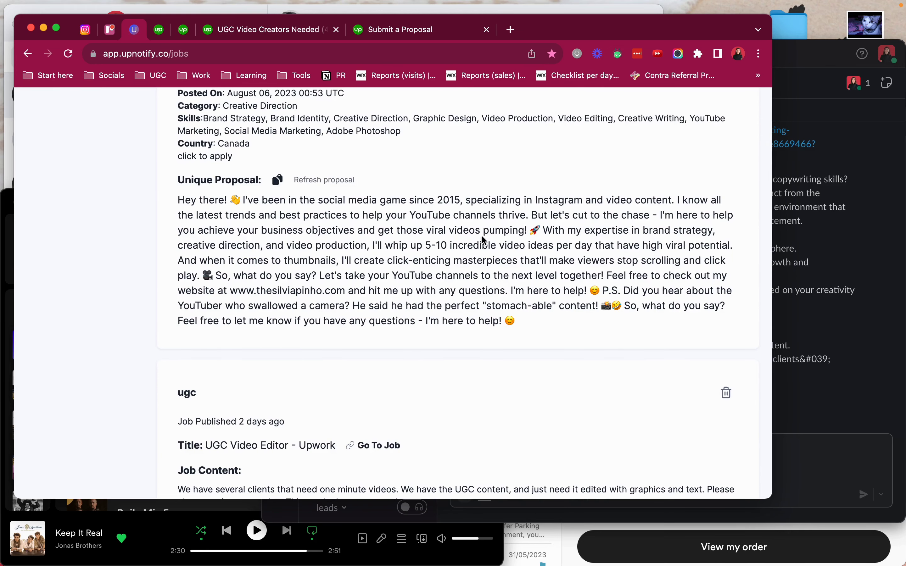
pyautogui.click(315, 180)
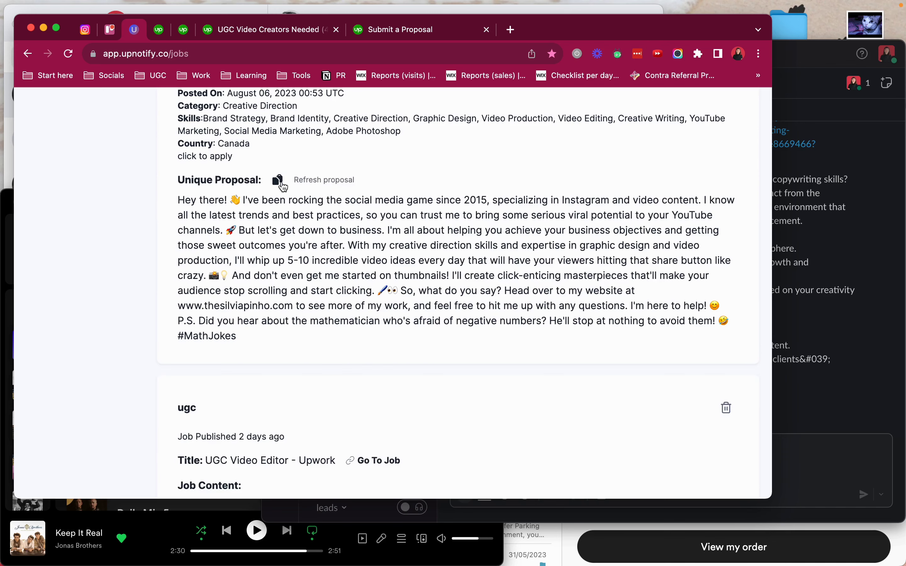
pyautogui.click(277, 181)
pyautogui.click(365, 37)
pyautogui.scroll(-10, 193, 469)
# Dismiss the tips banner, paste the proposal as cover letter, and change 'know' to 'am up to date on'.
pyautogui.click(221, 289)
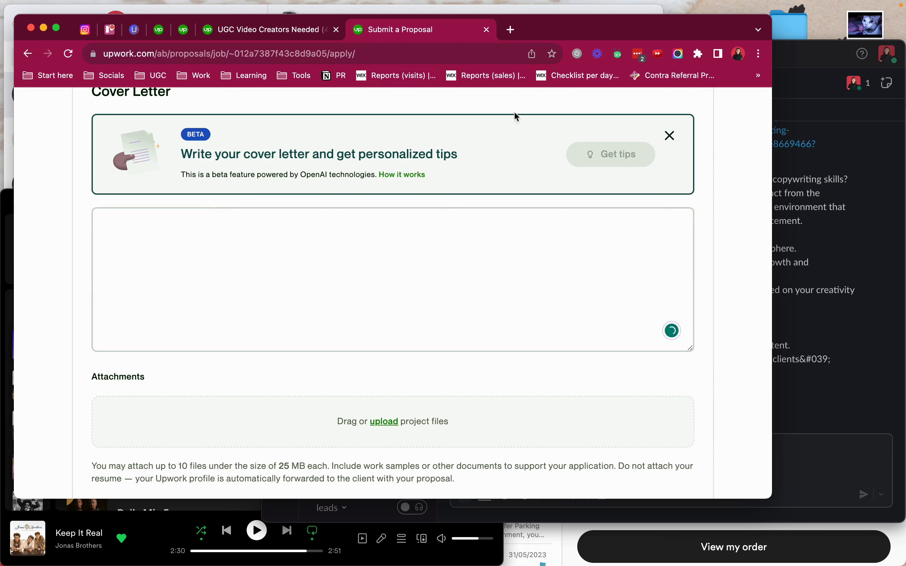
pyautogui.click(669, 135)
pyautogui.click(467, 155)
pyautogui.press('super+v')
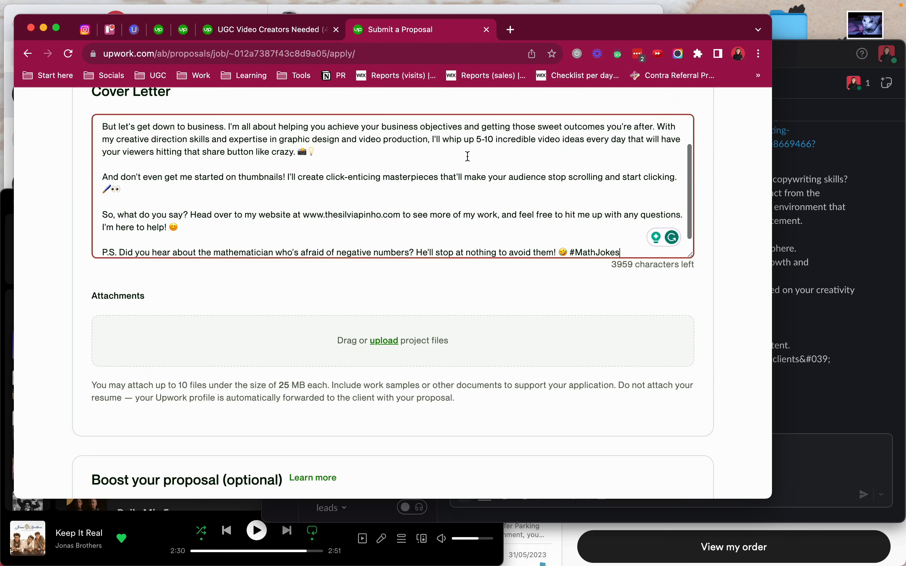
pyautogui.scroll(2, 442, 170)
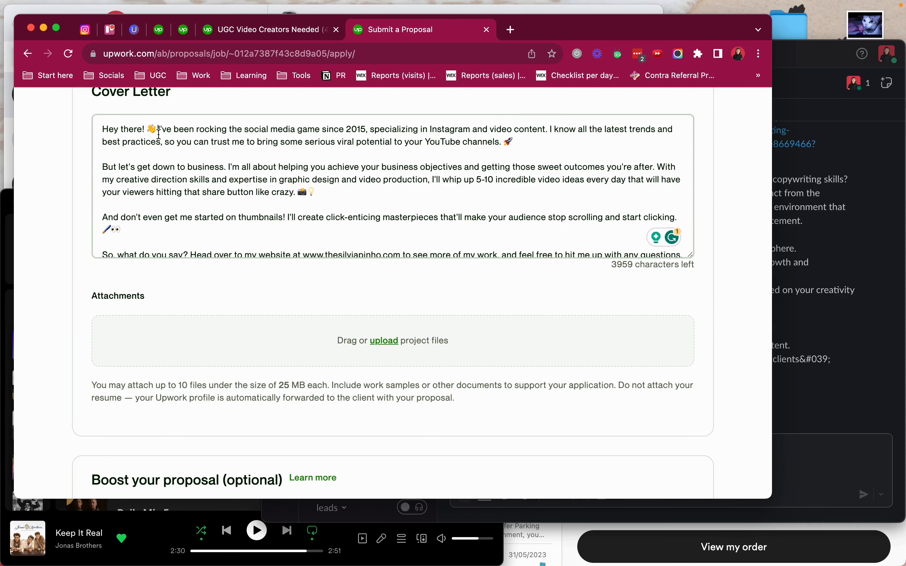
pyautogui.scroll(-5, 283, 314)
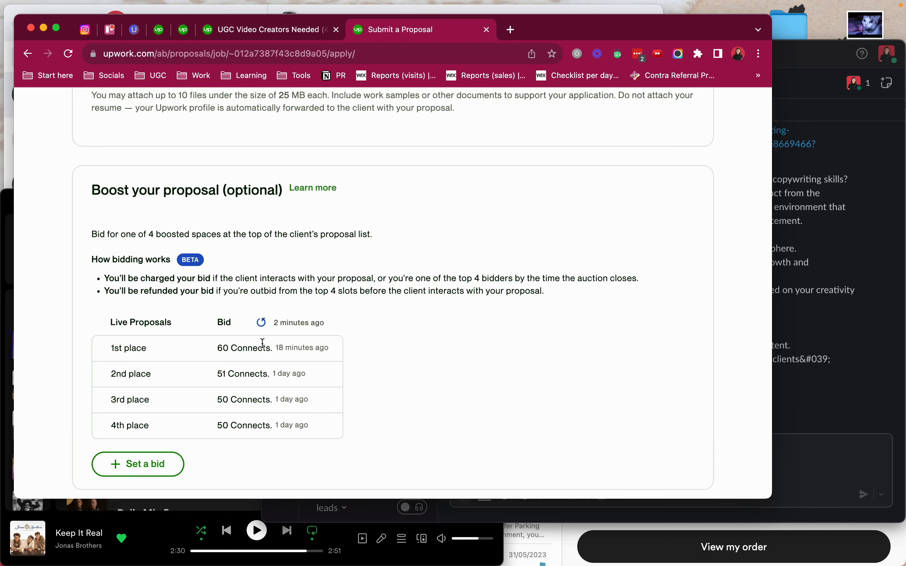
pyautogui.scroll(7, 262, 344)
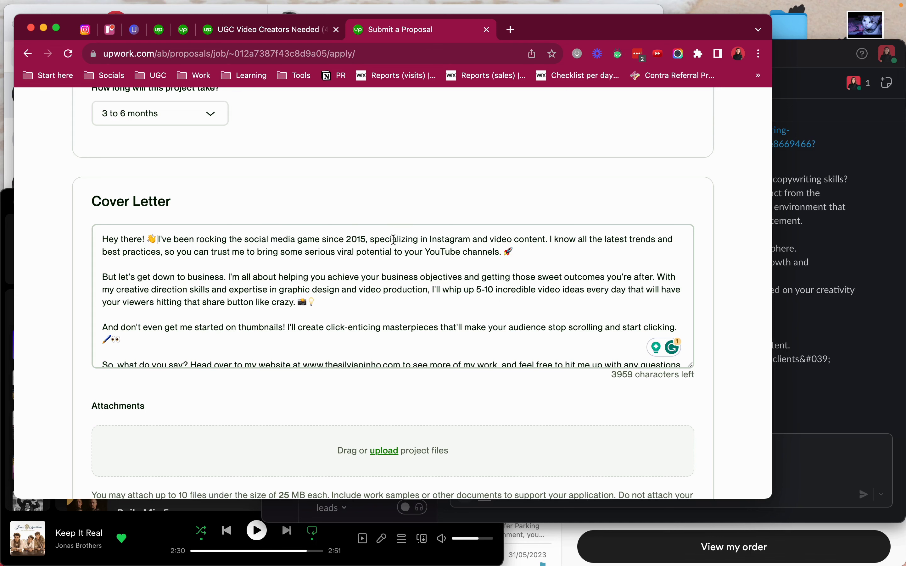
pyautogui.doubleClick(551, 238)
pyautogui.write('am ')
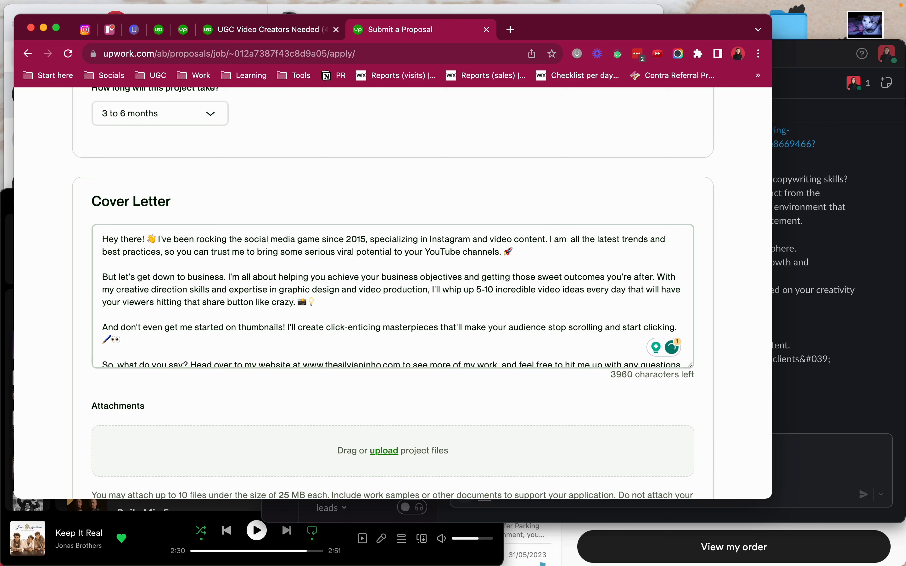
pyautogui.write('up to date')
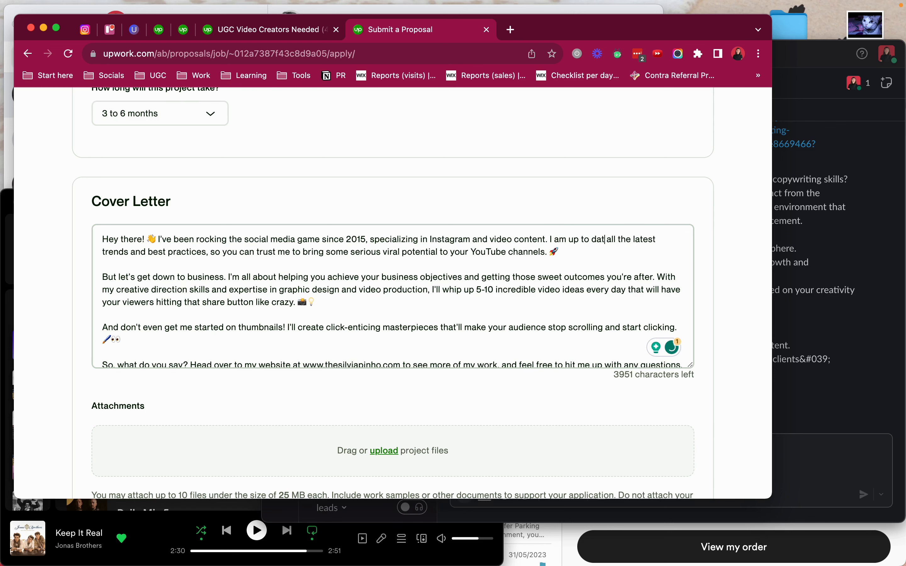
pyautogui.write(' on')
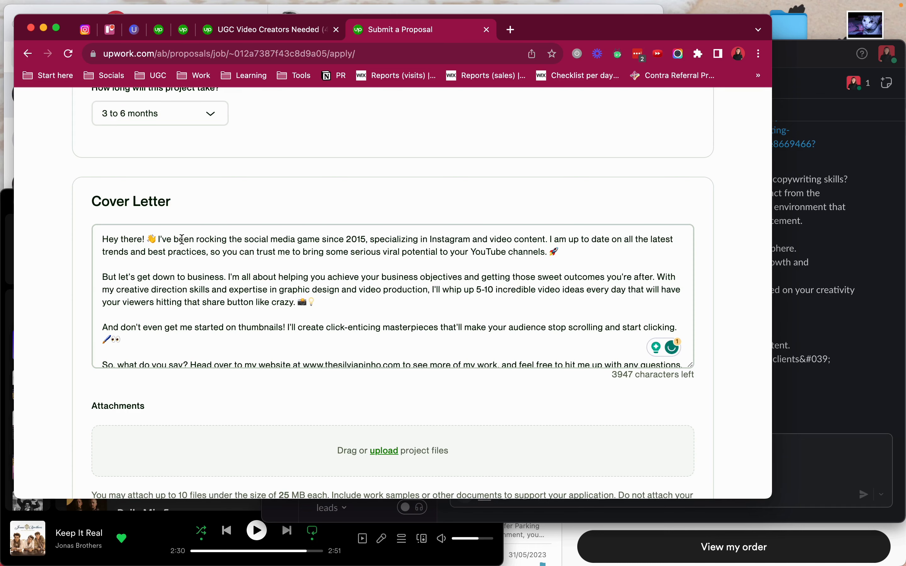
# Open the YouTube Idea Creator job posting in a new tab and expand the client's past job history.
pyautogui.scroll(10, 244, 113)
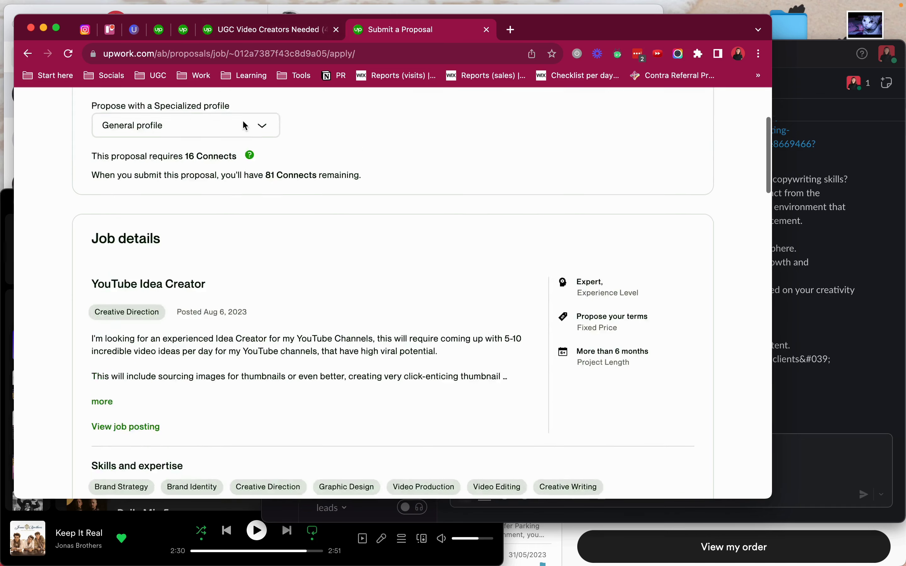
pyautogui.scroll(3, 243, 125)
pyautogui.scroll(-10, 183, 332)
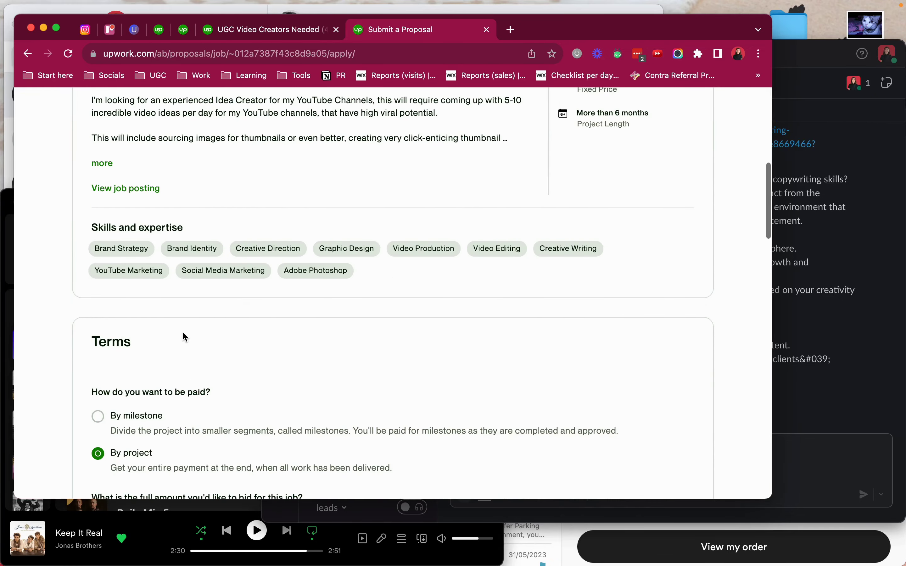
pyautogui.keyDown('super'); pyautogui.click(152, 191); pyautogui.keyUp('super')
pyautogui.click(523, 27)
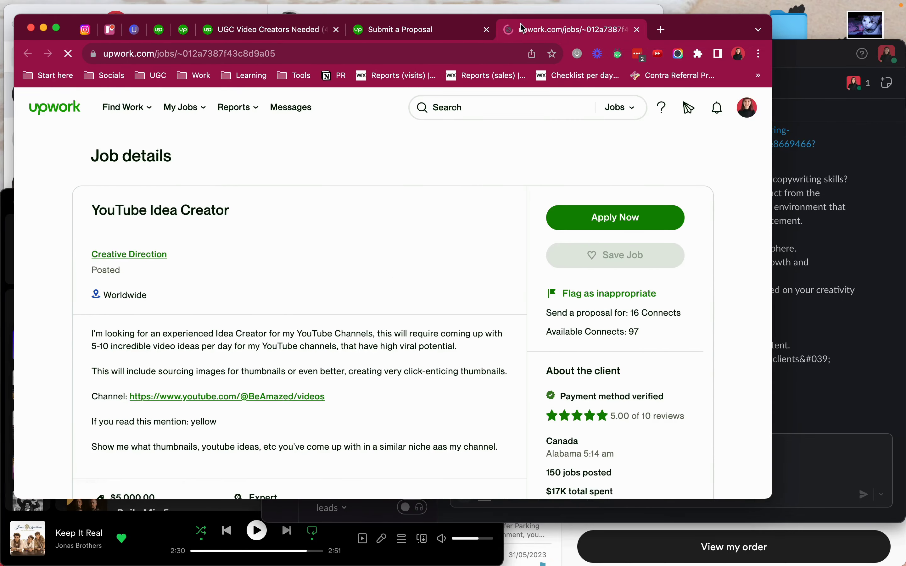
pyautogui.scroll(-20, 322, 374)
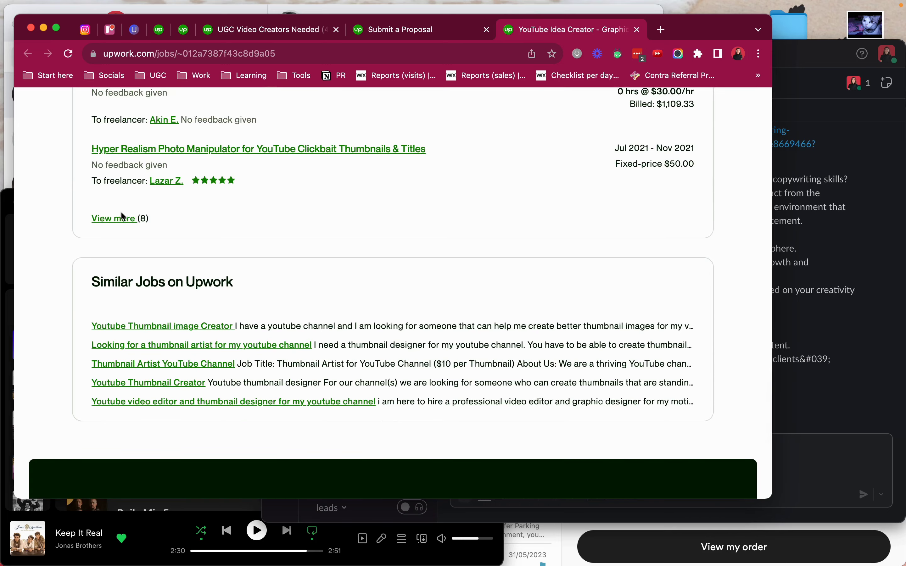
pyautogui.click(124, 218)
# Close the posting and replace 'there' in the greeting with the client's first name.
pyautogui.press('super+w')
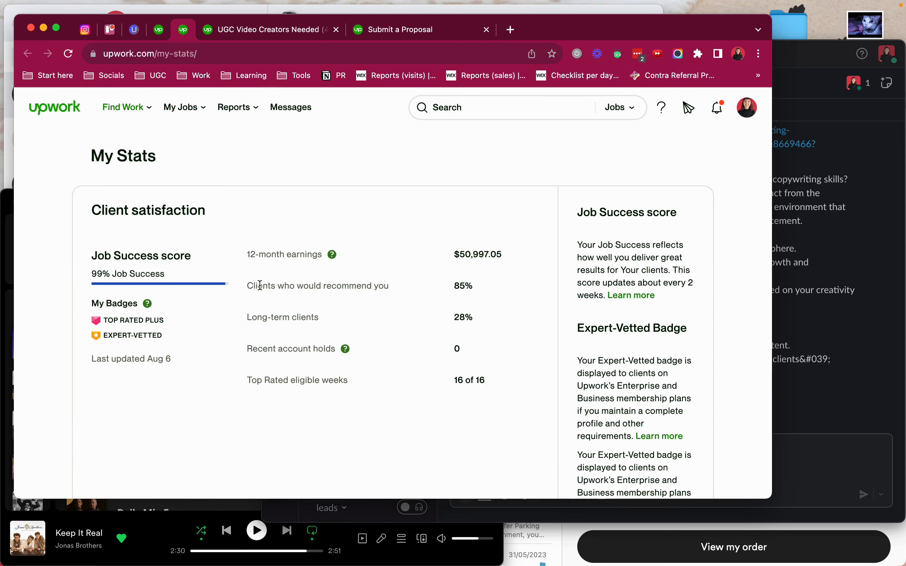
pyautogui.press('super+9')
pyautogui.doubleClick(132, 188)
pyautogui.write('Greg')
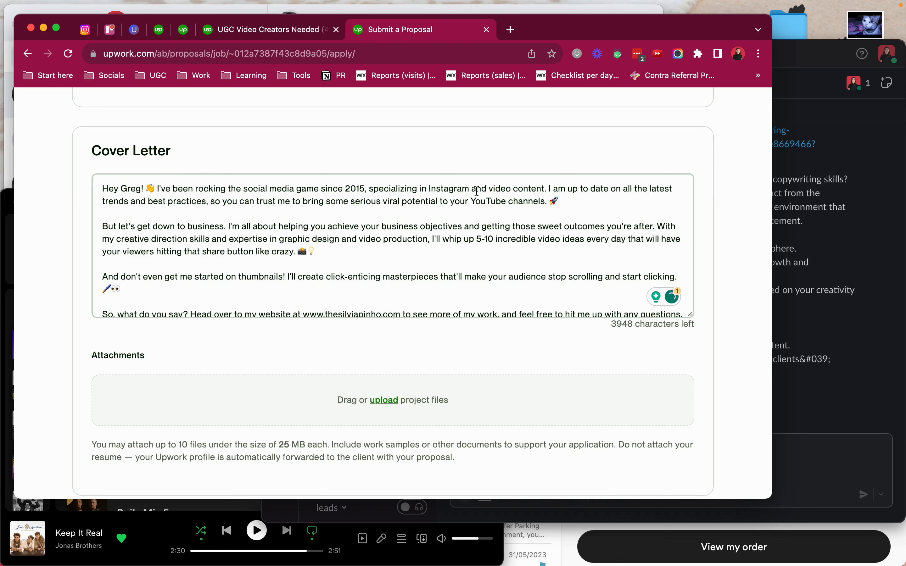
# Move the viral-potential phrase after the greeting as 'Let's bring some viral ideas to your YouTube channel!'.
pyautogui.click(302, 202)
pyautogui.press('super+shift+Right')
pyautogui.write('.')
pyautogui.click(157, 186)
pyautogui.press('Return')
pyautogui.press('Return')
pyautogui.click(156, 187)
pyautogui.press('super+v')
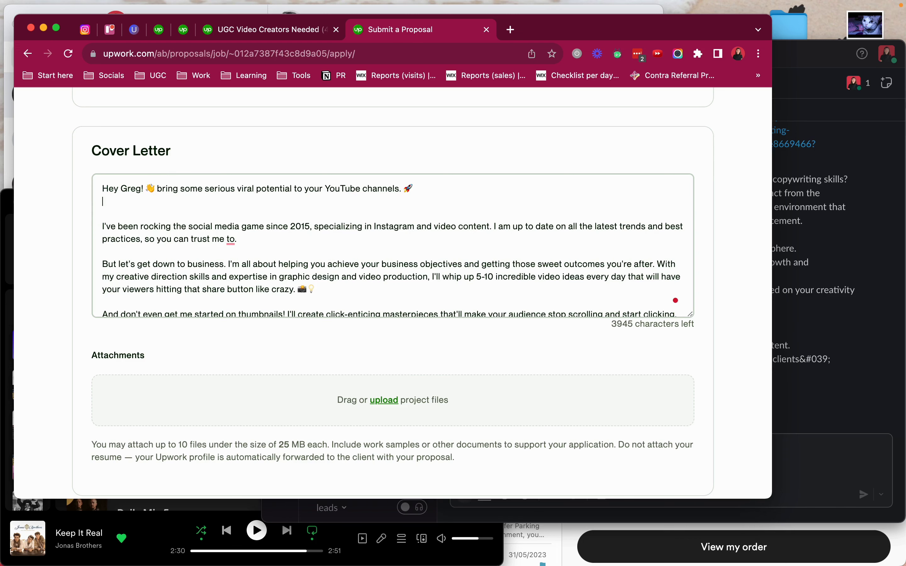
pyautogui.click(158, 188)
pyautogui.write("Let's")
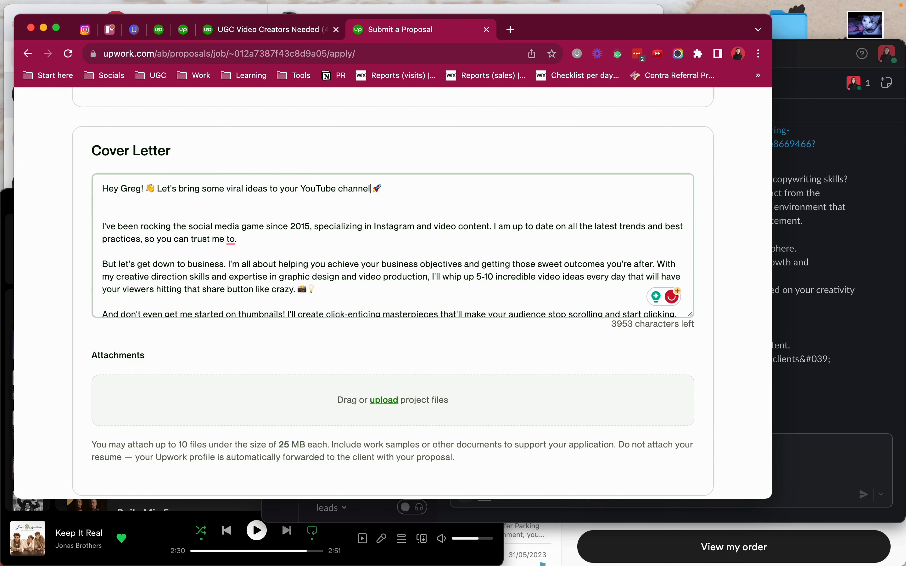
pyautogui.write('!')
pyautogui.press('End')
pyautogui.press('Delete')
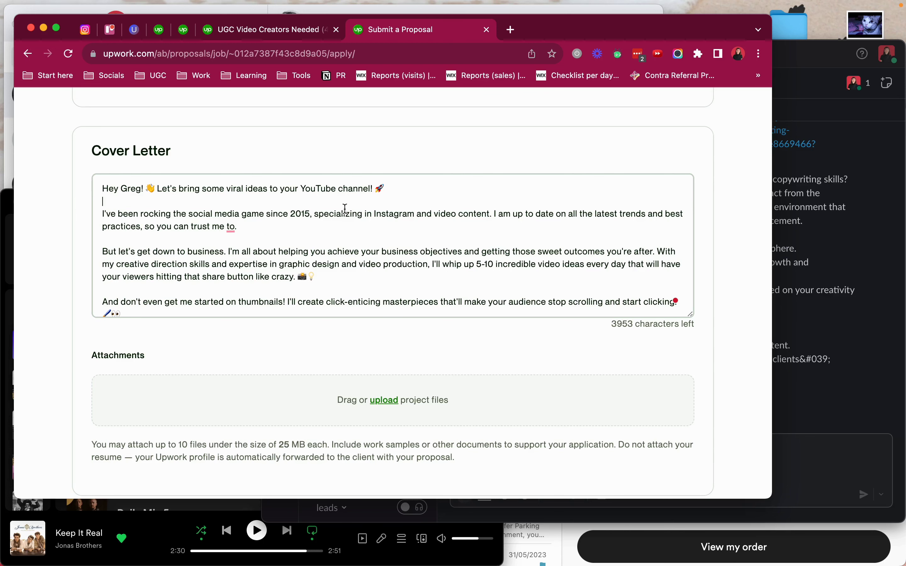
# Add that you're also an avid YouTube watcher, including the BE AMAZED channel.
pyautogui.click(498, 214)
pyautogui.write('am a')
pyautogui.write('lso an avid You')
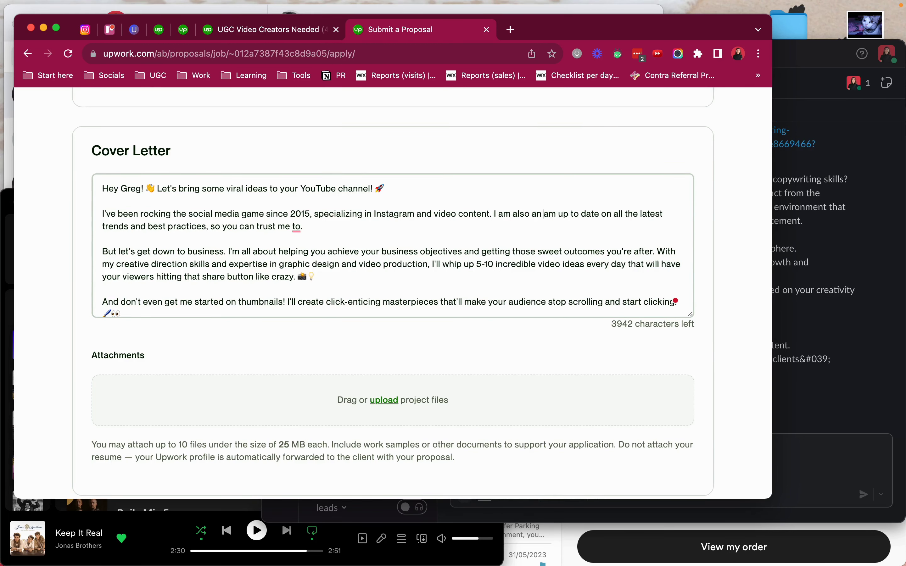
pyautogui.write('Tube ')
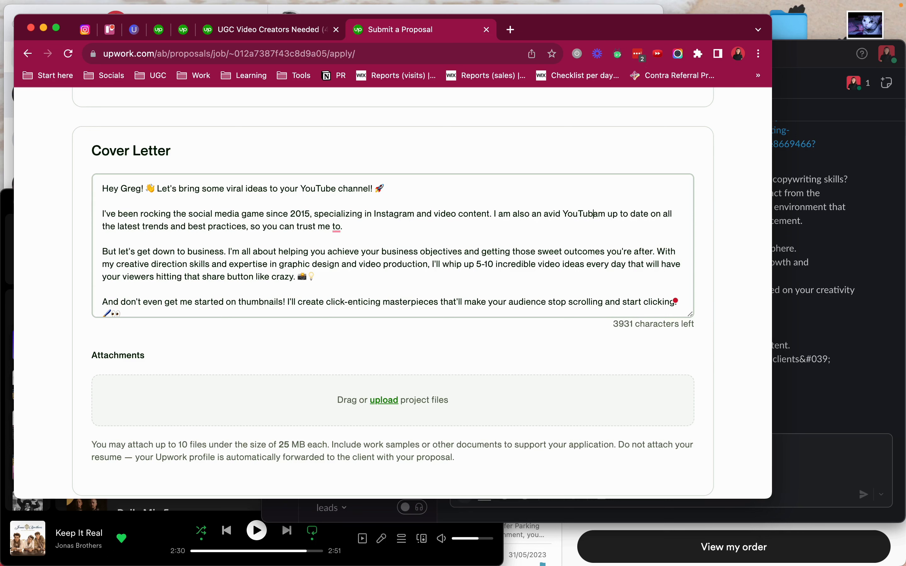
pyautogui.write('watcher (including e')
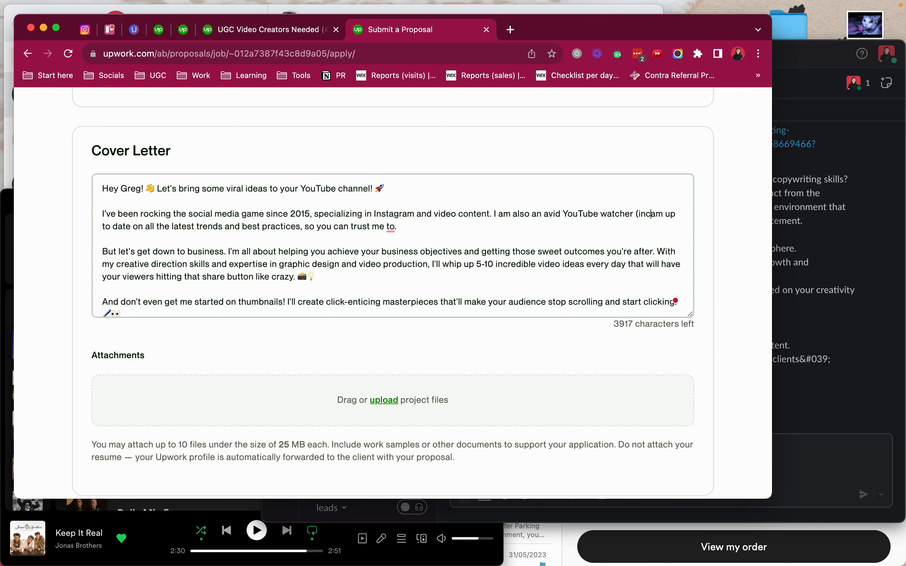
pyautogui.press('BackSpace')
pyautogui.write('the BE AMAZED')
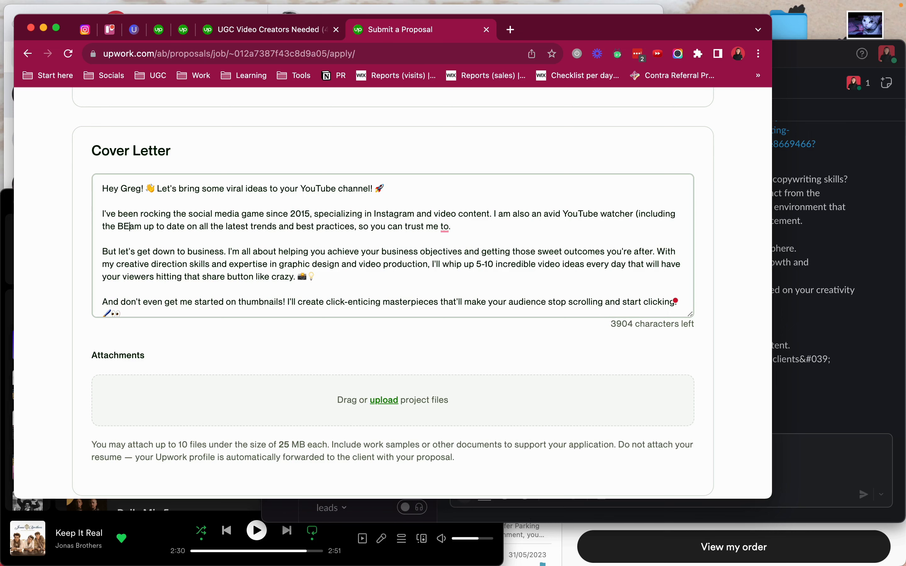
pyautogui.press('super+v')
pyautogui.write('haha')
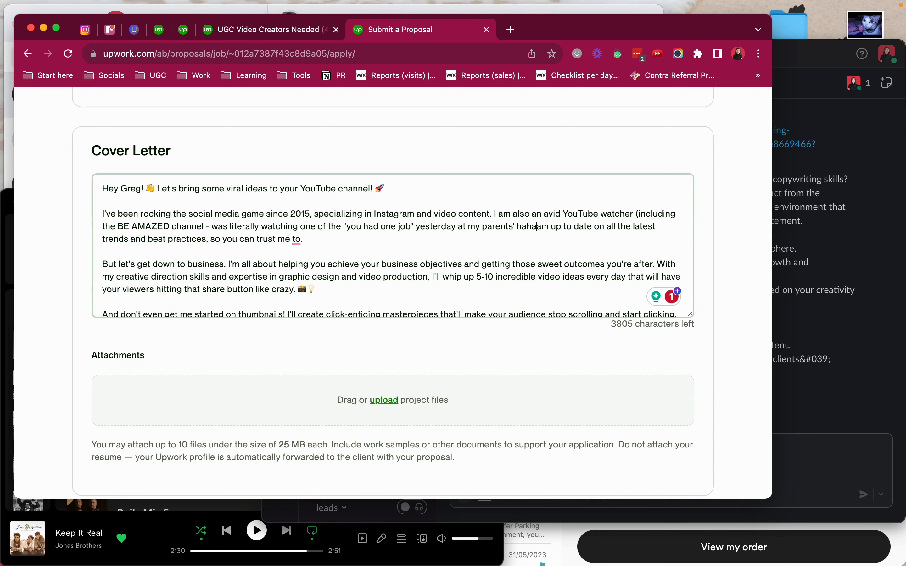
pyautogui.press('BackSpace')
pyautogui.press('BackSpace')
pyautogui.press('BackSpace')
pyautogui.press('BackSpace')
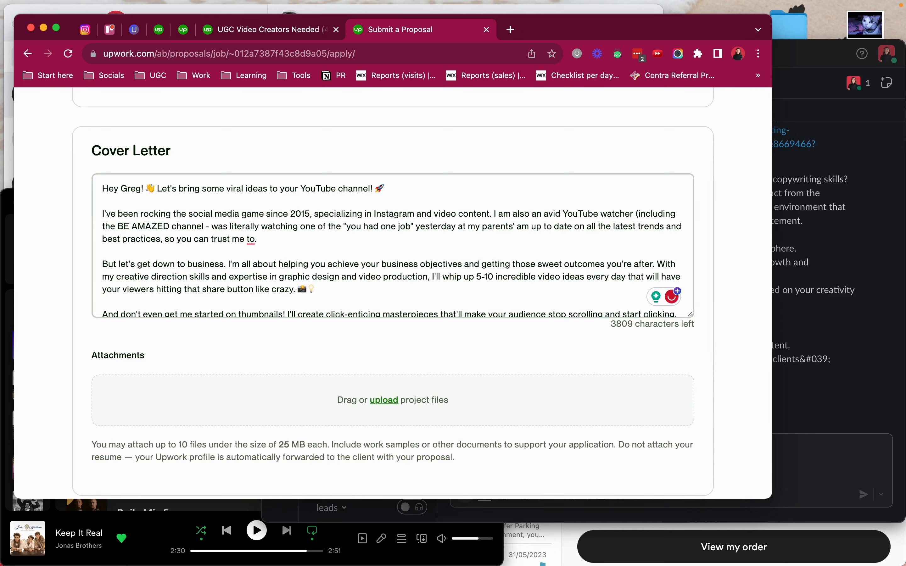
pyautogui.press('ctrl+super+space')
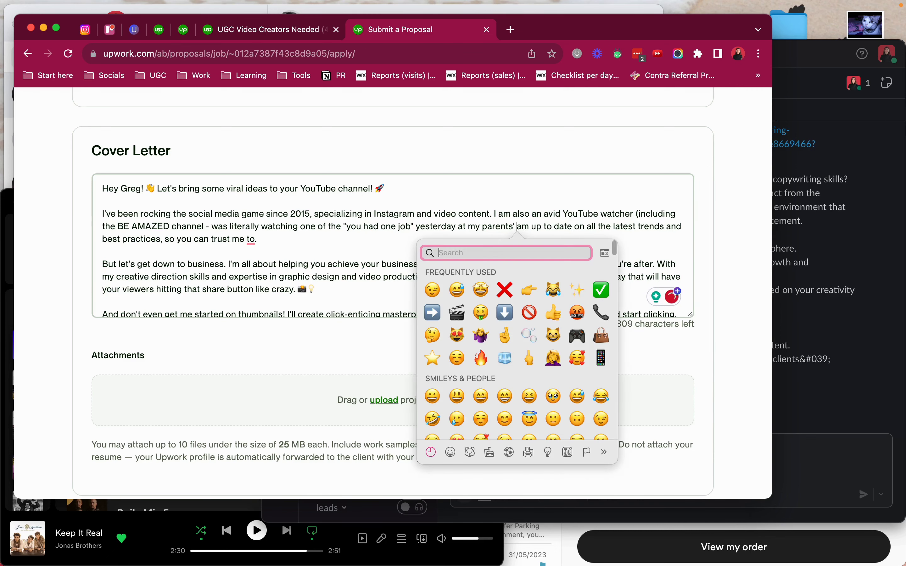
# Insert the crying-laughing cat emoji, drop the up-to-date fragment, and begin 'I'd be happy to'.
pyautogui.click(553, 288)
pyautogui.press('shift+super+Right')
pyautogui.press('BackSpace')
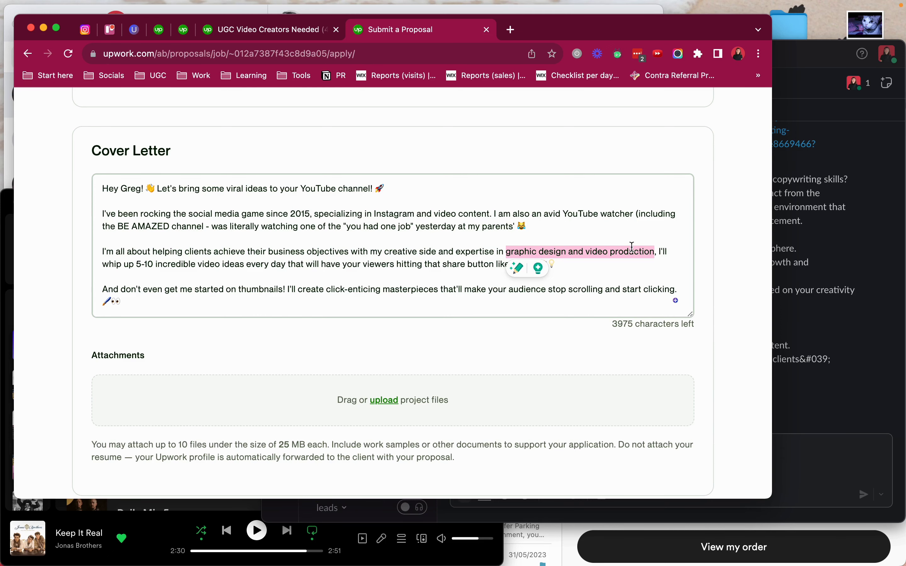
pyautogui.write('anything visual-related (I studied Multimedia Arts).')
pyautogui.write("I'd be happy ")
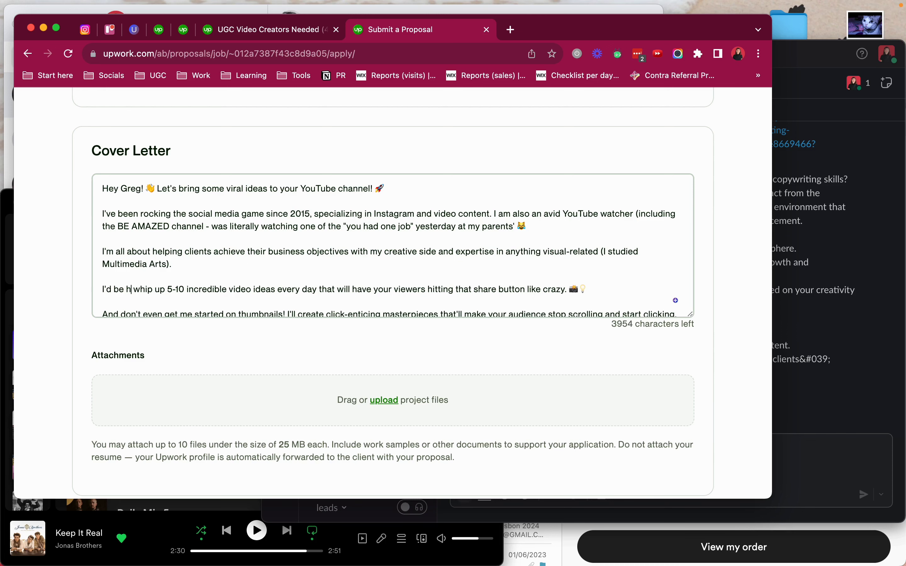
pyautogui.write('to')
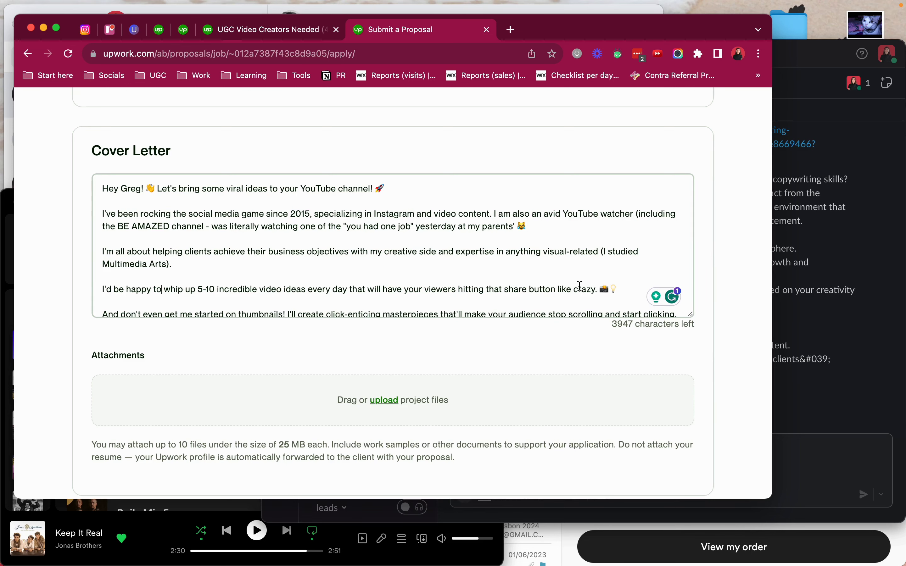
# Add 'every single time - plus I'm totally down to help you with thumbnails as well 😉' and the stop-scrolling line.
pyautogui.moveTo(597, 291); pyautogui.dragTo(458, 291)
pyautogui.write('watching r')
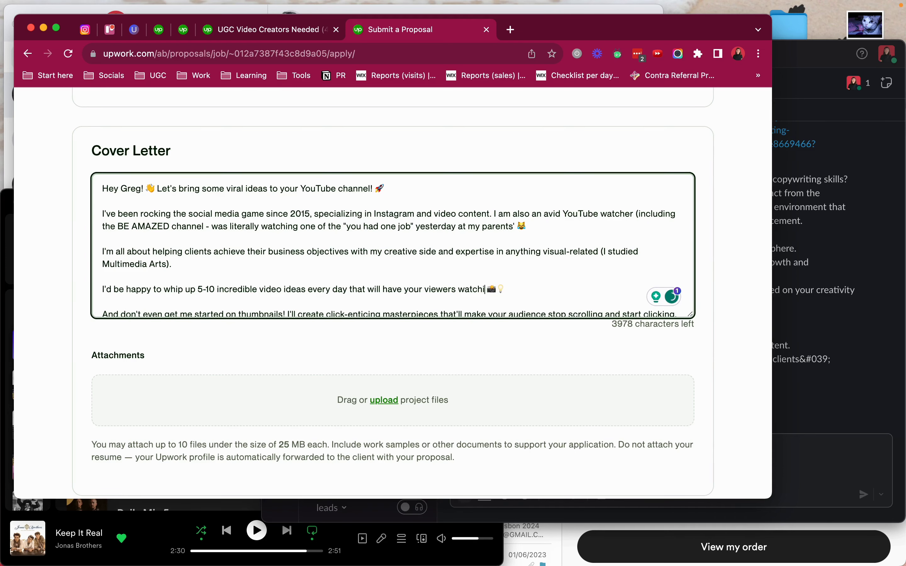
pyautogui.press('BackSpace')
pyautogui.write("every single time - plus I'm to")
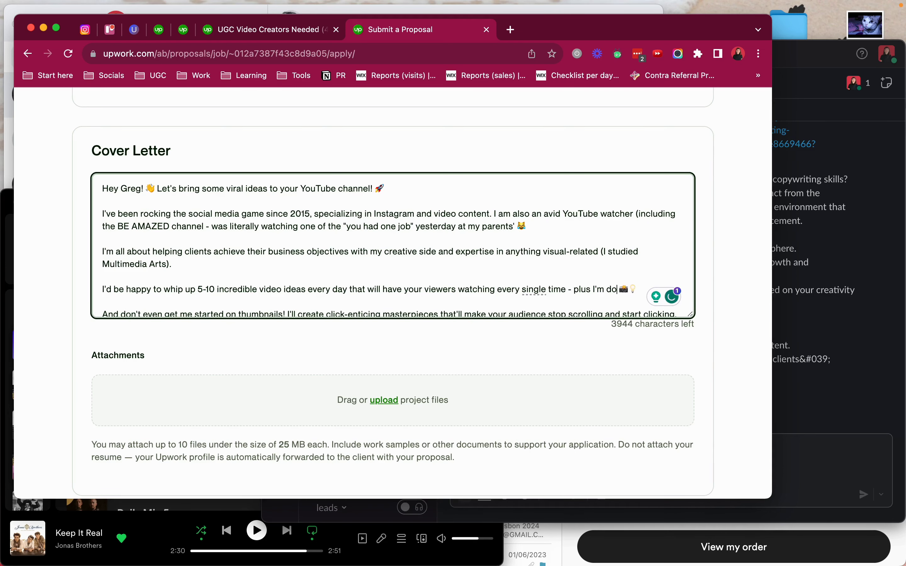
pyautogui.write('tally down to help you wit')
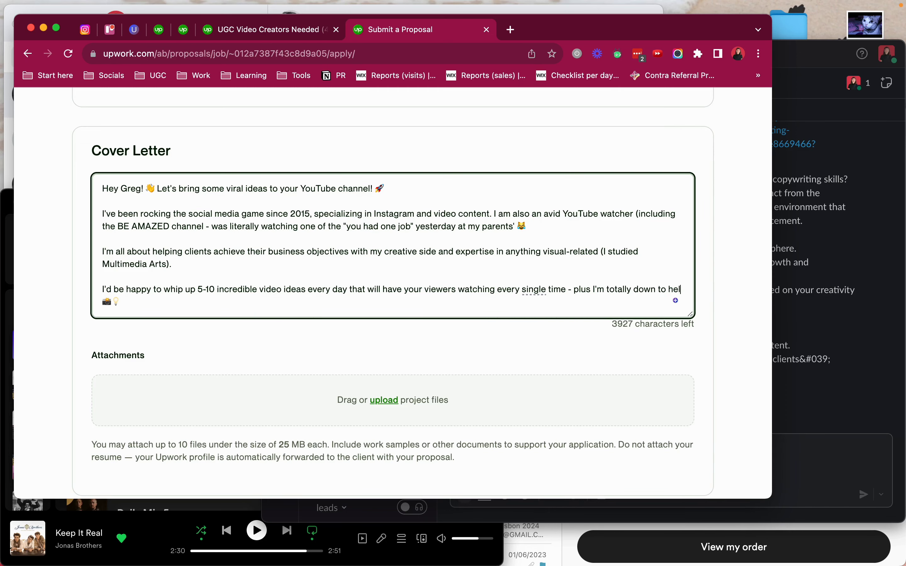
pyautogui.write('h thumbnails a')
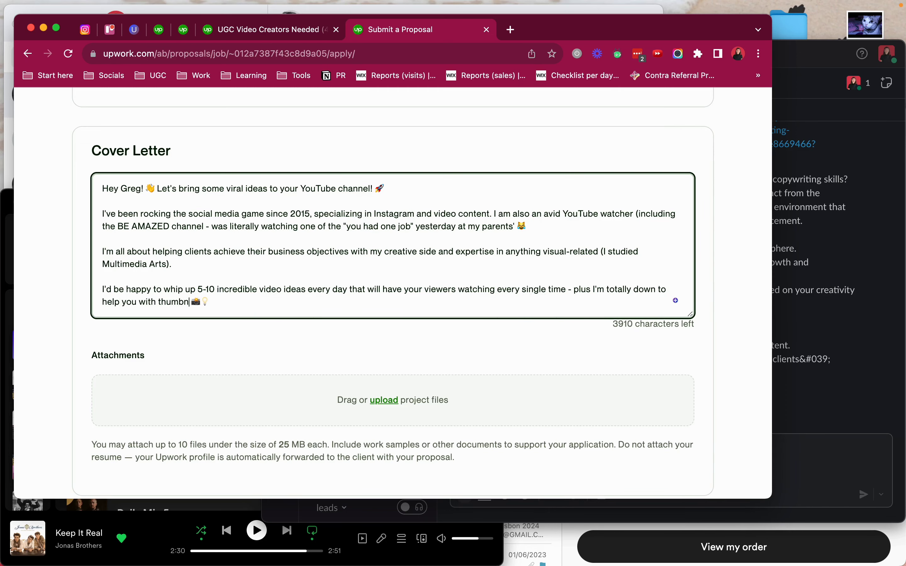
pyautogui.write('s well')
pyautogui.scroll(-1, 392, 246)
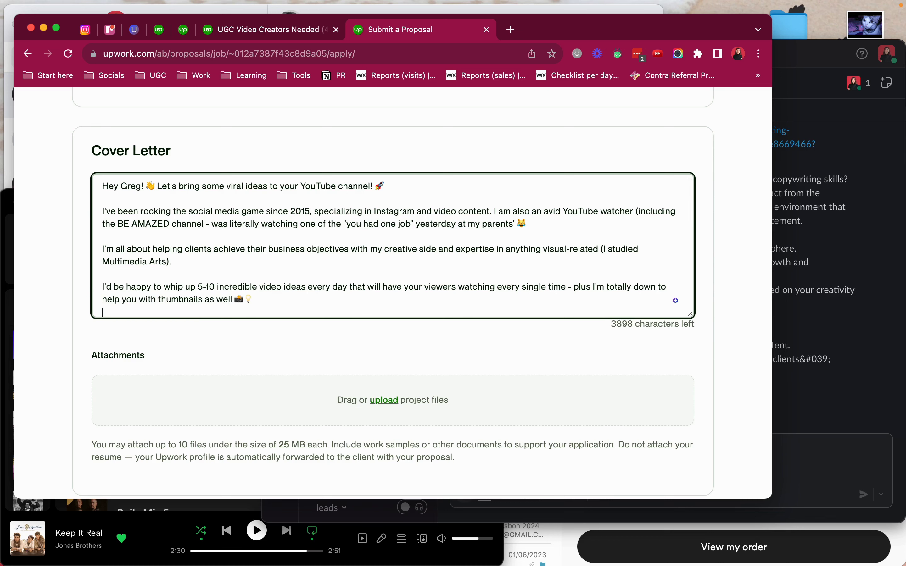
pyautogui.press('BackSpace')
pyautogui.press('BackSpace')
pyautogui.press('BackSpace')
pyautogui.press('BackSpace')
pyautogui.write('wink')
pyautogui.hotkey('alt', 'BackSpace')
pyautogui.press('ctrl+super+space')
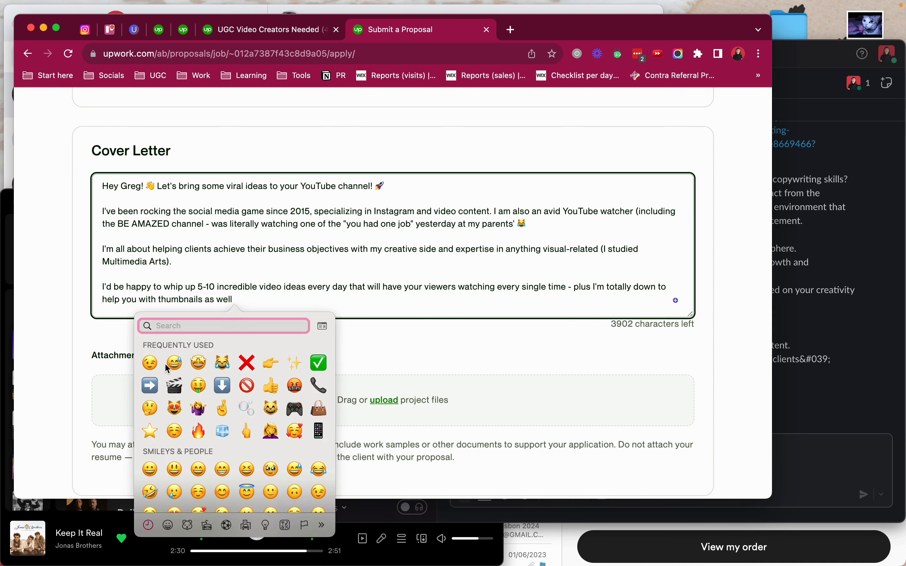
pyautogui.click(150, 363)
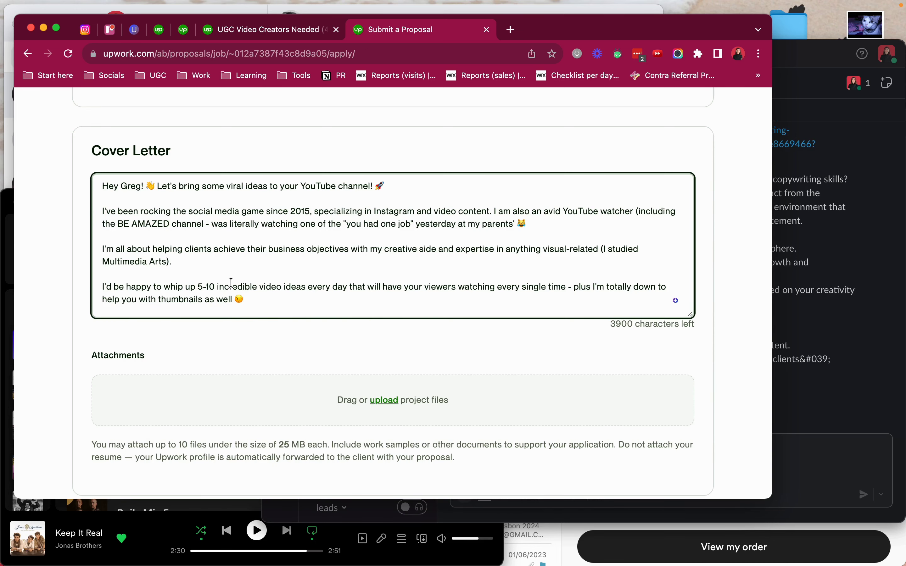
pyautogui.scroll(-3, 230, 283)
pyautogui.write("- ones that'll make your audience stop scrolling and start clicking")
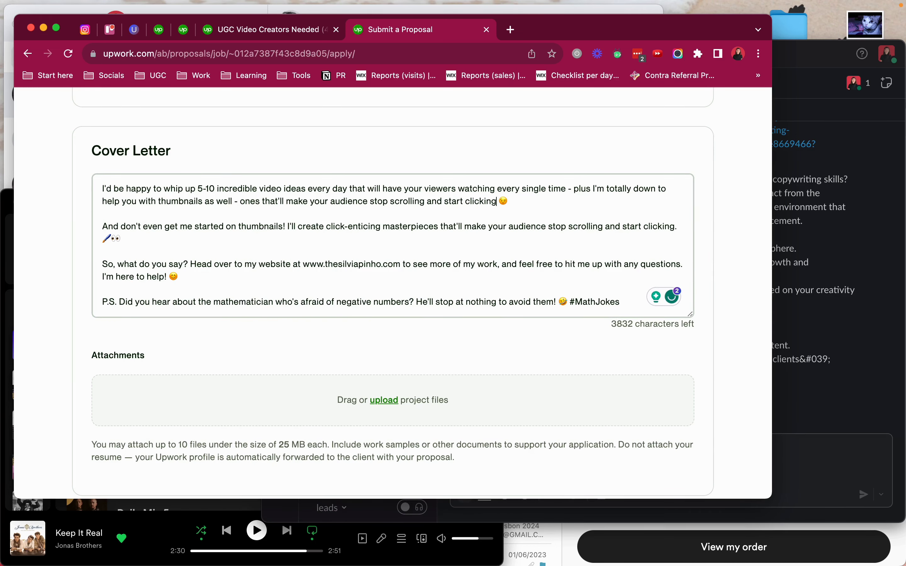
# Delete the separate thumbnails paragraph and the website sentence, leaving 'Feel free' with fixed punctuation.
pyautogui.tripleClick(287, 227)
pyautogui.press('BackSpace')
pyautogui.press('BackSpace')
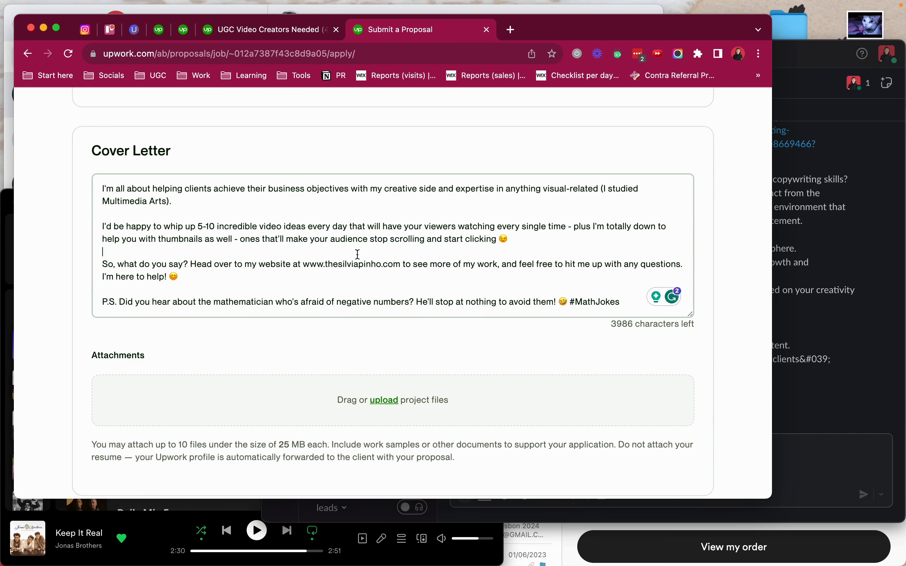
pyautogui.click(207, 264)
pyautogui.moveTo(206, 265); pyautogui.dragTo(533, 264)
pyautogui.write('F')
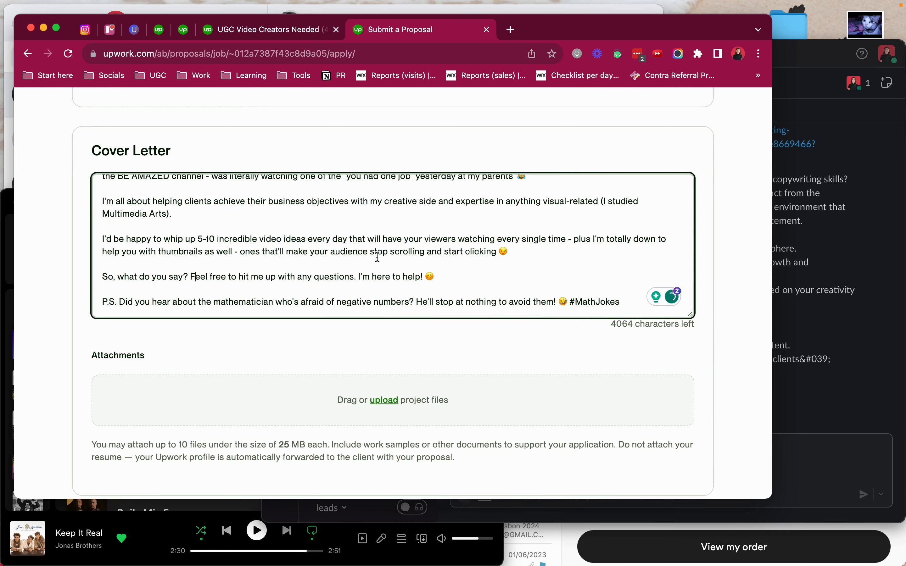
pyautogui.click(358, 271)
pyautogui.press('BackSpace')
pyautogui.write('-')
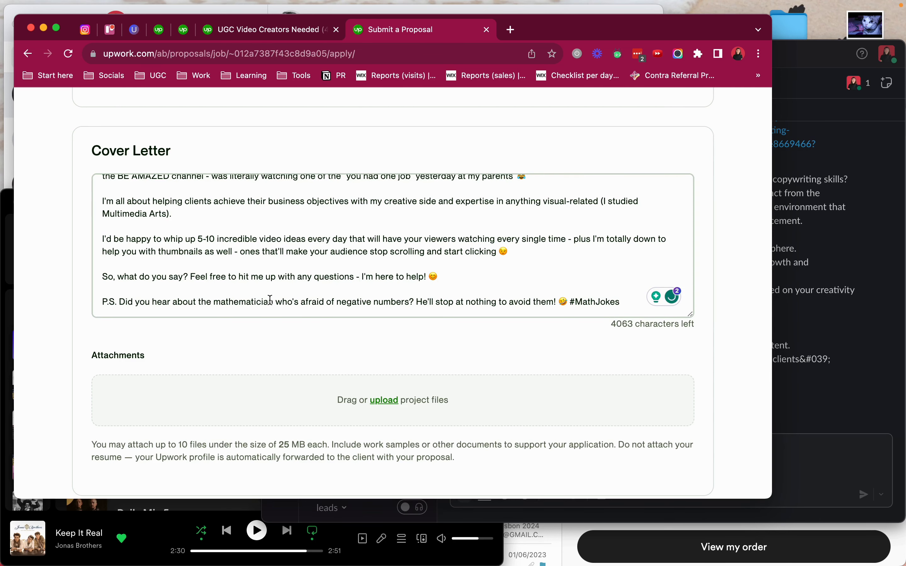
# Remove the P.S. math joke line from the end of the letter.
pyautogui.scroll(-2, 270, 300)
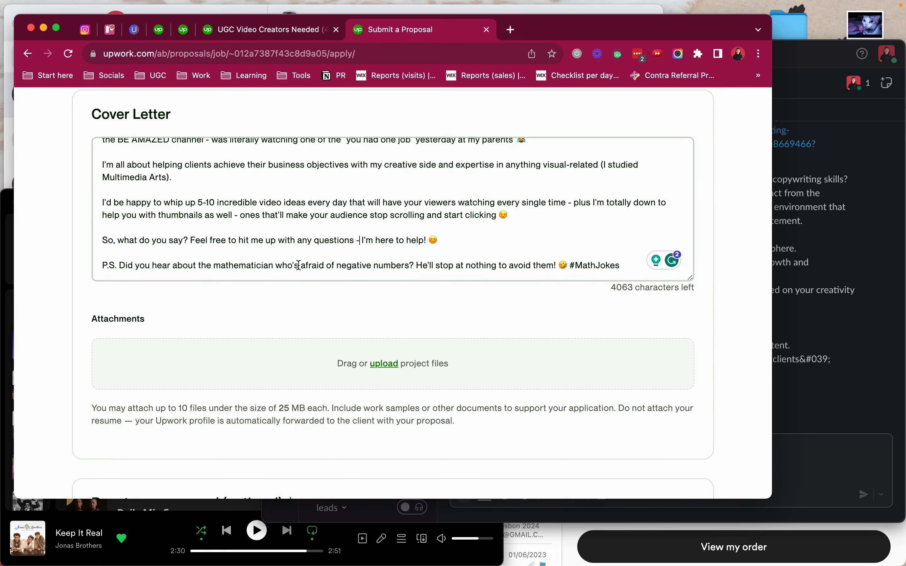
pyautogui.tripleClick(298, 266)
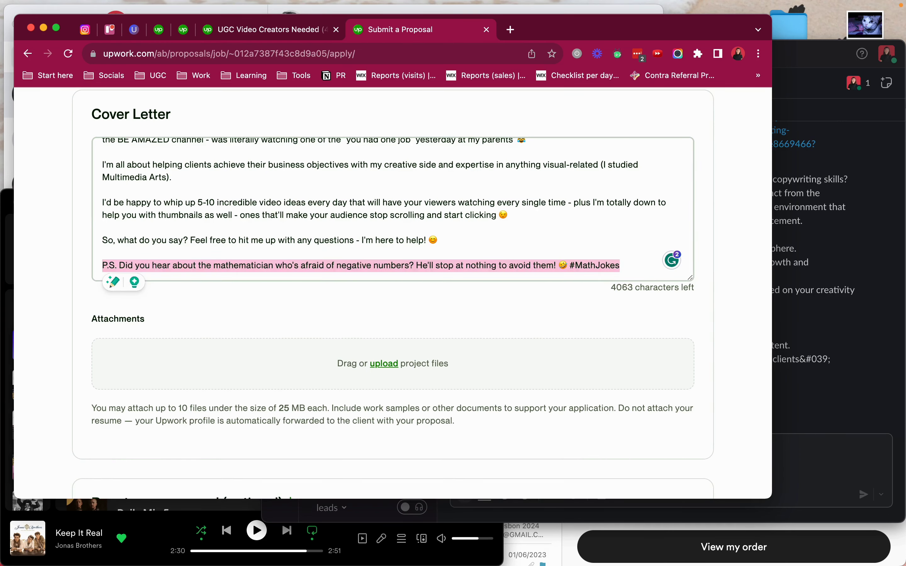
pyautogui.press('BackSpace')
pyautogui.press('BackSpace')
pyautogui.press('BackSpace')
pyautogui.scroll(5, 374, 299)
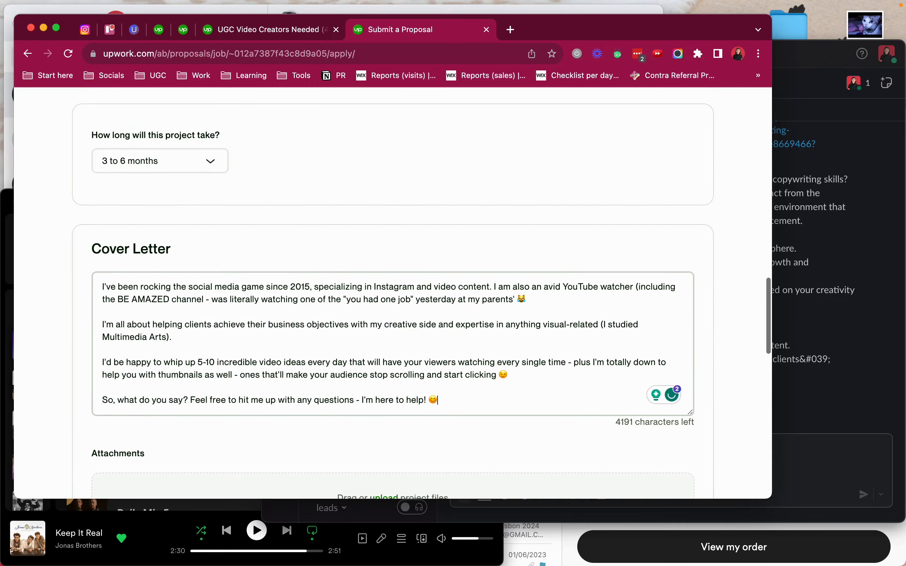
# Send the YouTube Idea Creator proposal for 16 Connects, accepting the escrow terms, and close its tab.
pyautogui.scroll(-10, 374, 299)
pyautogui.scroll(5, 374, 299)
pyautogui.scroll(-15, 374, 299)
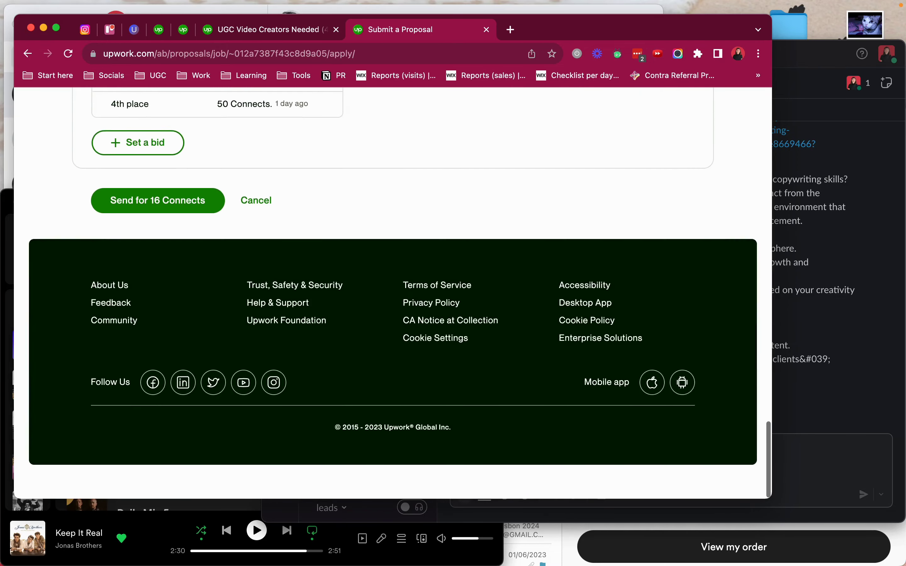
pyautogui.click(188, 225)
pyautogui.click(187, 401)
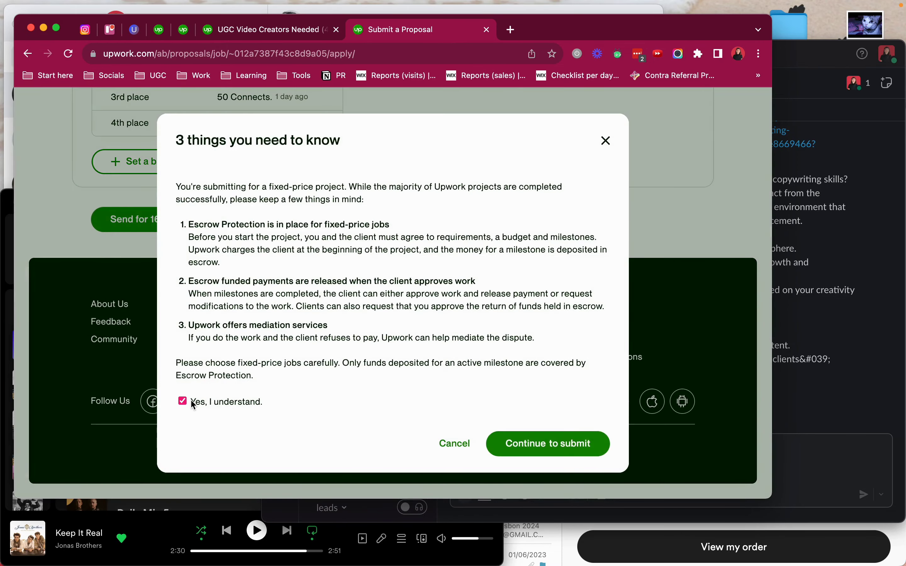
pyautogui.click(545, 442)
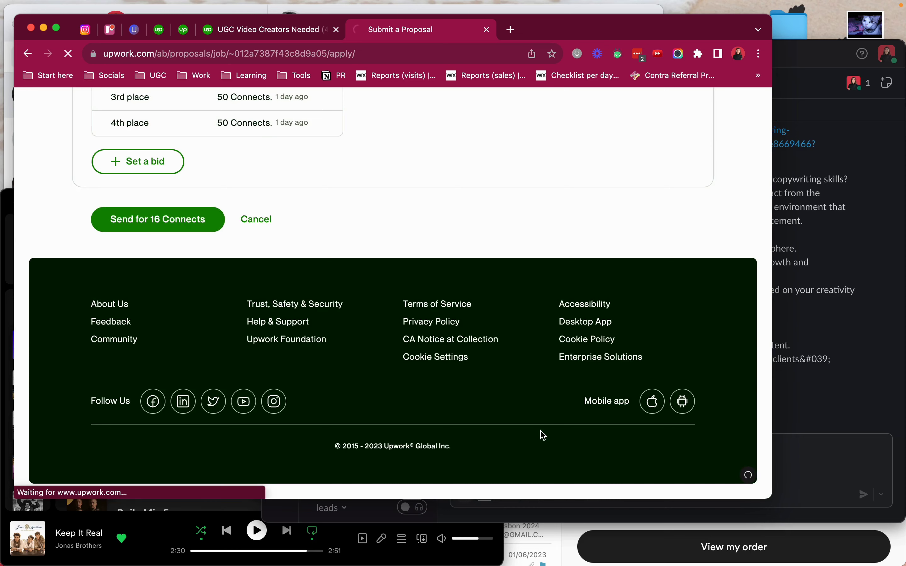
pyautogui.press('super+w')
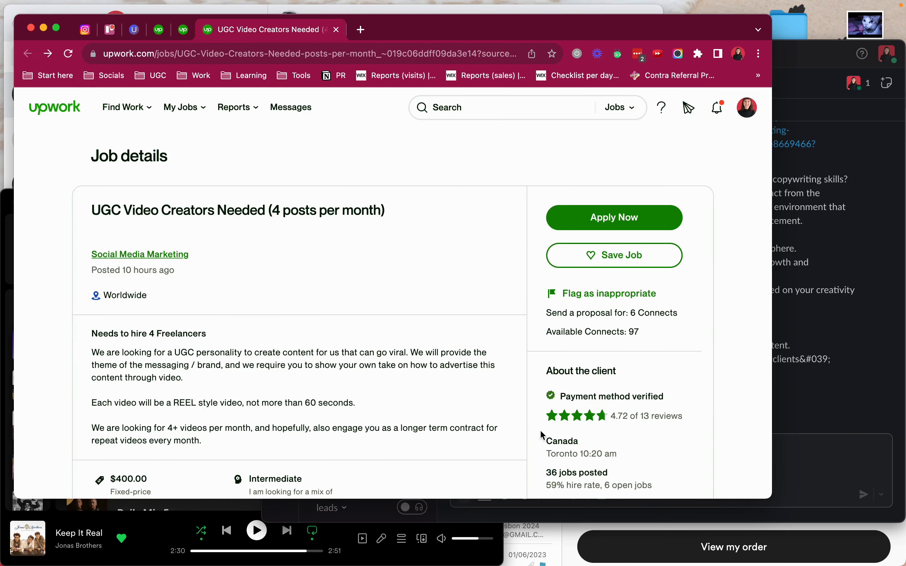
pyautogui.scroll(-5, 439, 373)
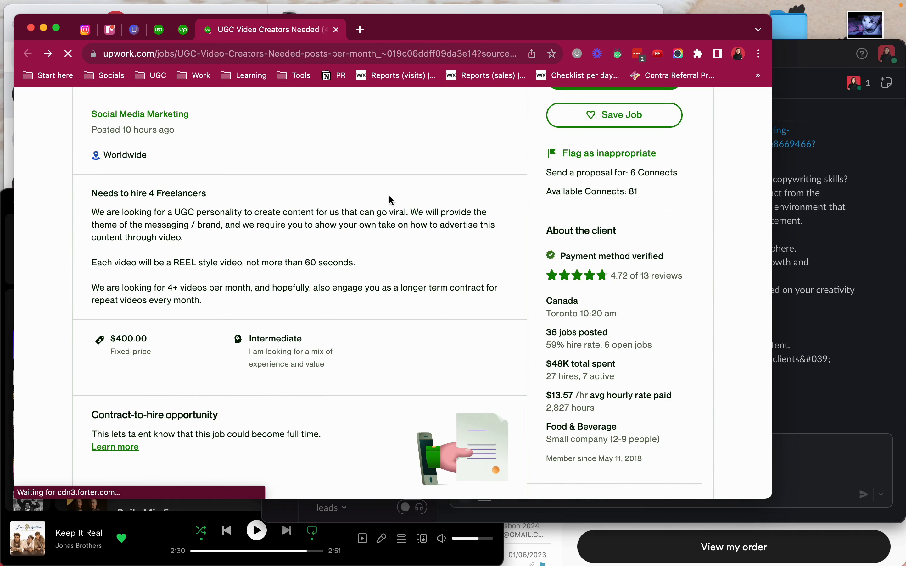
pyautogui.scroll(-1, 237, 228)
pyautogui.scroll(-15, 237, 229)
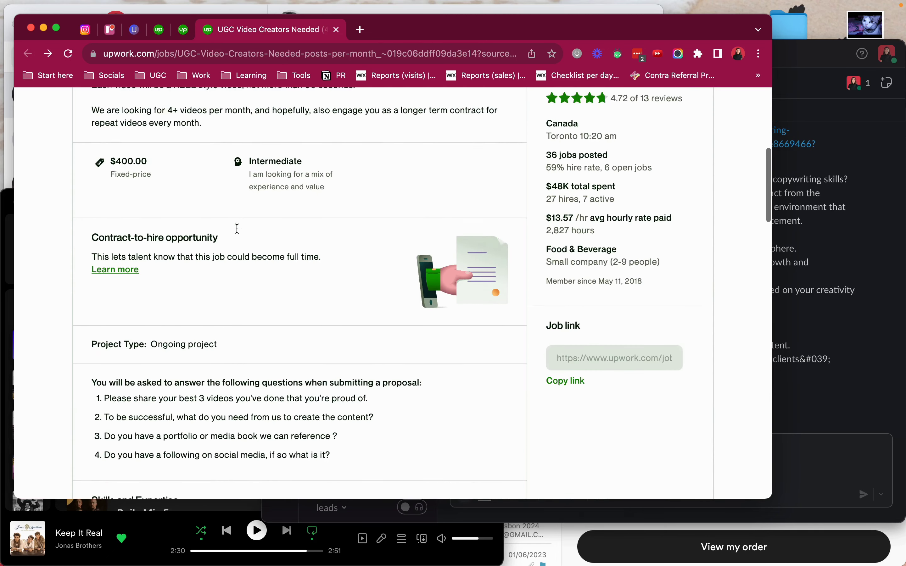
# Close the Upwork Messages tab and move the UpNotify tab beside the job tab.
pyautogui.click(184, 29)
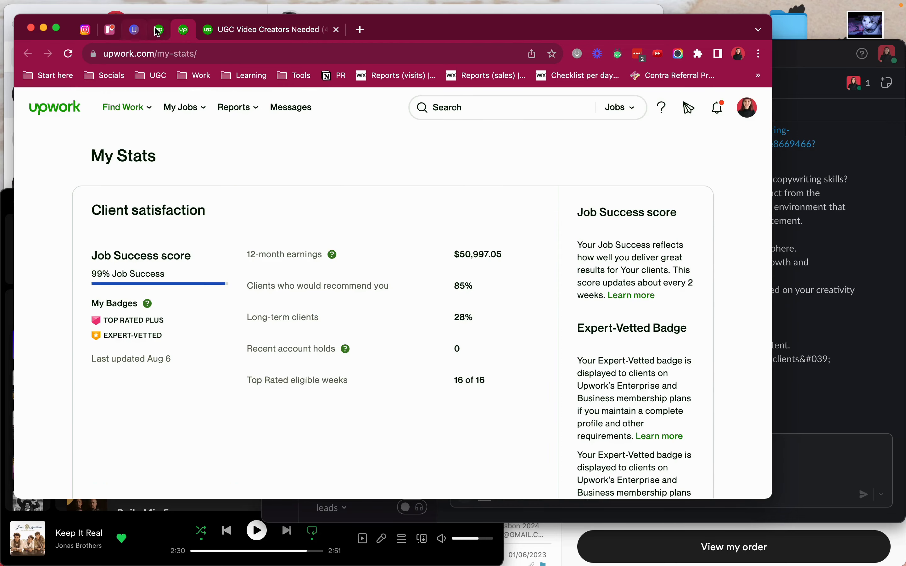
pyautogui.click(158, 29)
pyautogui.press('cmd+w')
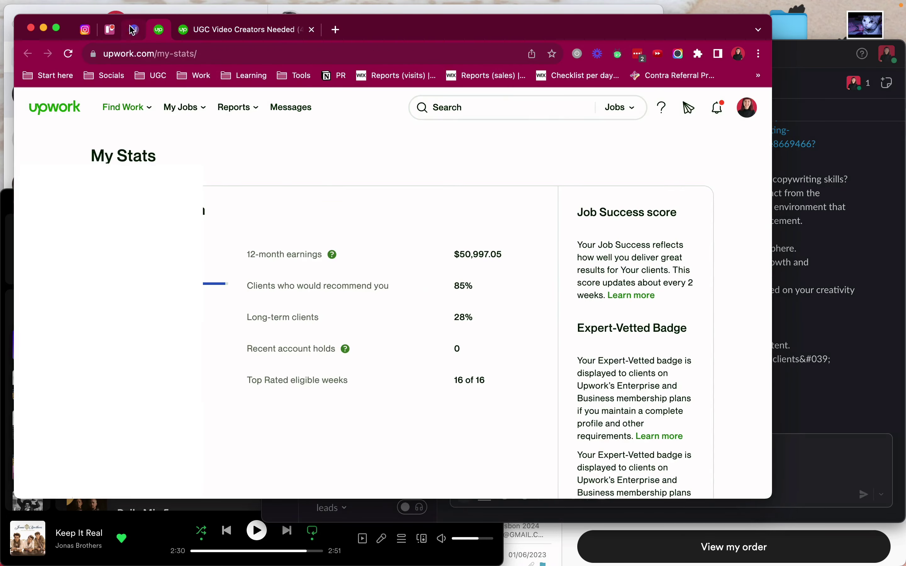
pyautogui.moveTo(134, 29); pyautogui.dragTo(159, 29)
# Copy the UGC job's proposal from UpNotify and return to its Upwork job page.
pyautogui.scroll(15, 290, 249)
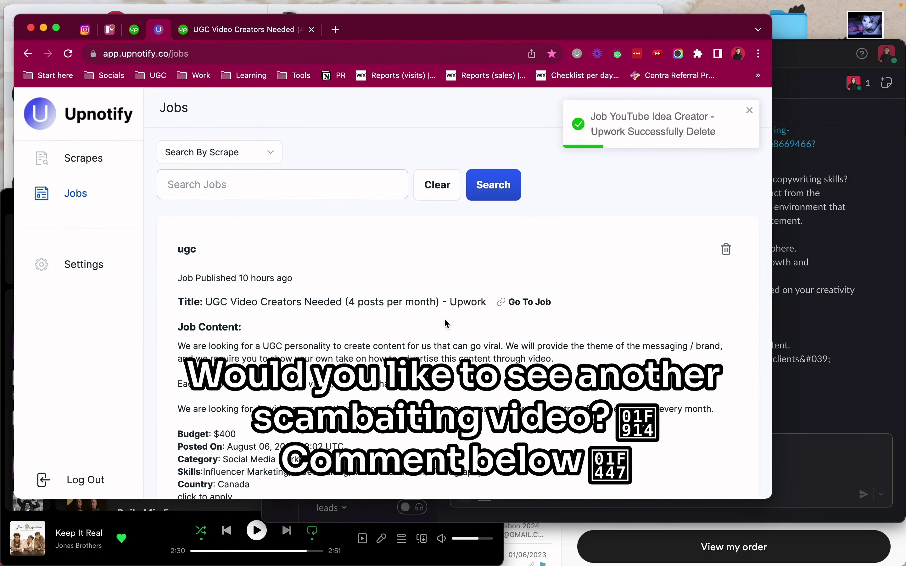
pyautogui.scroll(-7, 446, 323)
pyautogui.scroll(3, 353, 210)
pyautogui.scroll(-3, 353, 208)
pyautogui.click(277, 314)
pyautogui.click(256, 35)
pyautogui.scroll(15, 342, 369)
# Start applying and compare the freelancer's Social Media Marketing and Video Editing specialized profiles.
pyautogui.click(592, 220)
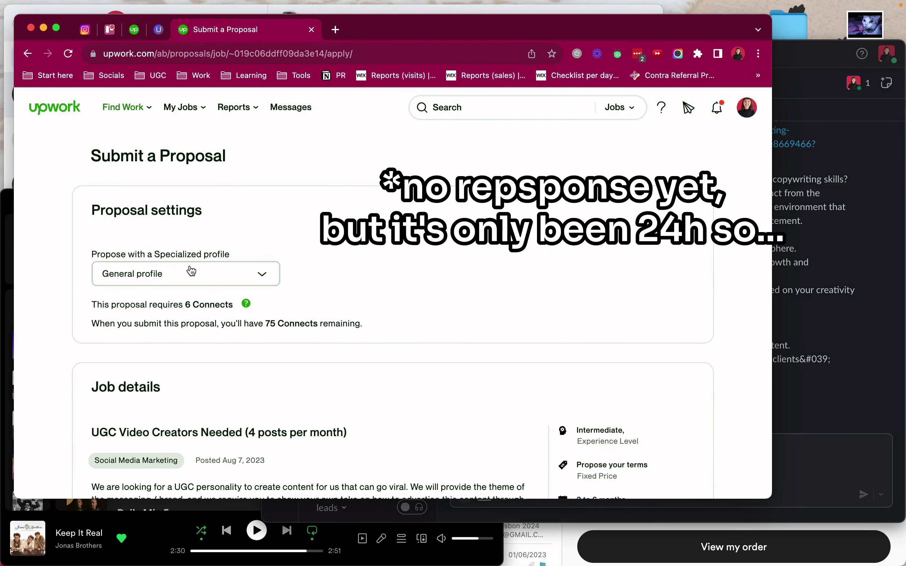
pyautogui.click(192, 270)
pyautogui.click(319, 163)
pyautogui.press('super+t')
pyautogui.write('sil')
pyautogui.press('Return')
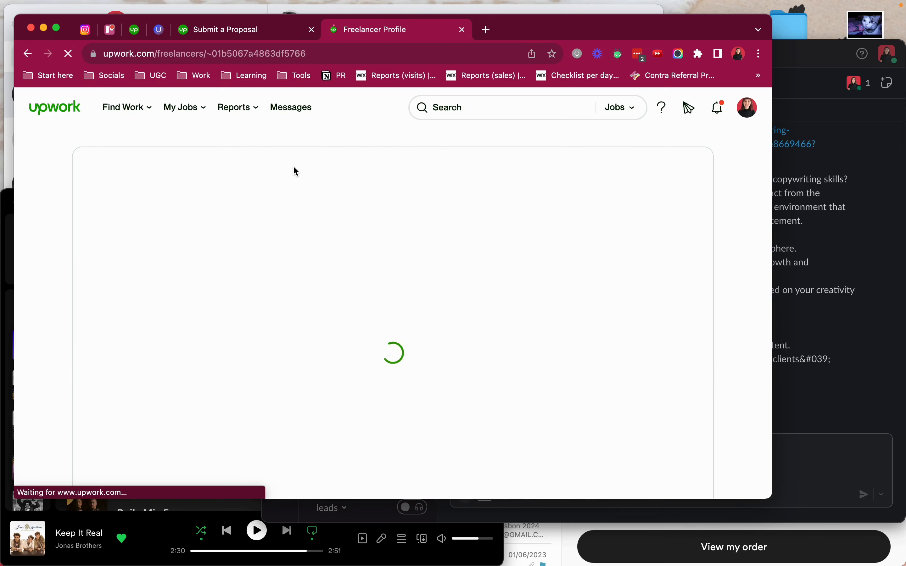
pyautogui.scroll(-7, 169, 340)
pyautogui.click(194, 252)
pyautogui.click(184, 279)
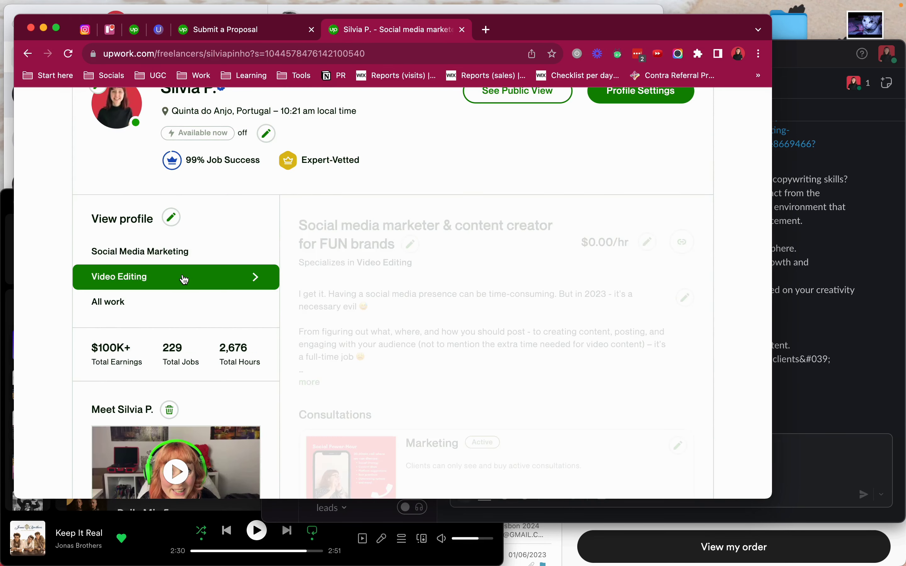
pyautogui.press('super+w')
# Propose with the Social Media Marketing profile and choose to be paid by project.
pyautogui.click(181, 279)
pyautogui.click(167, 325)
pyautogui.scroll(-20, 167, 326)
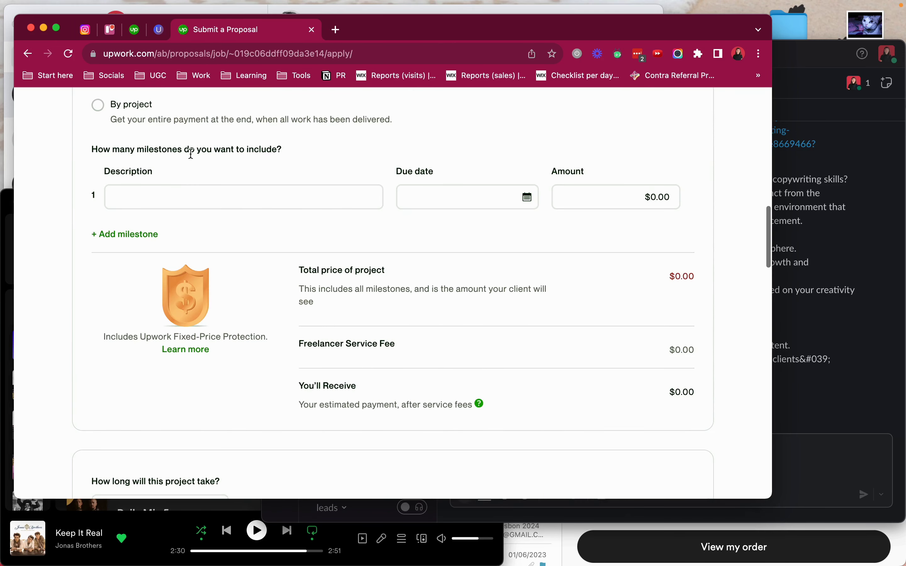
pyautogui.click(199, 127)
# Set the project duration to 1 to 3 months and paste the generated cover letter.
pyautogui.scroll(-10, 299, 362)
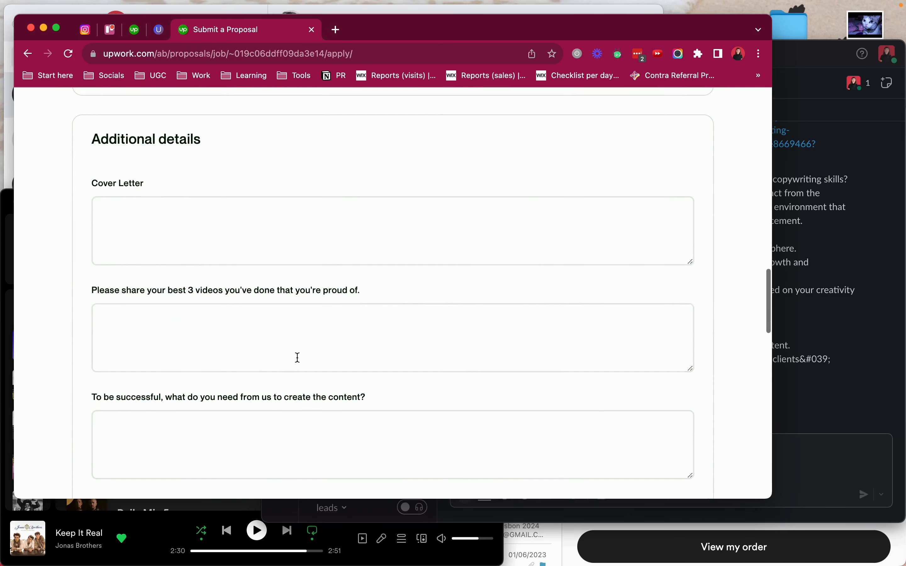
pyautogui.scroll(5, 297, 358)
pyautogui.click(193, 219)
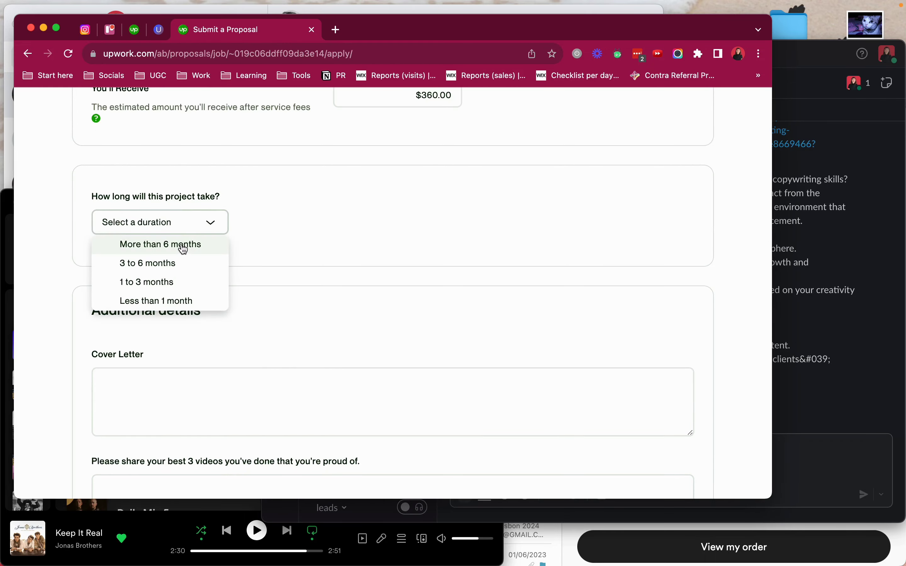
pyautogui.click(170, 282)
pyautogui.scroll(-5, 179, 374)
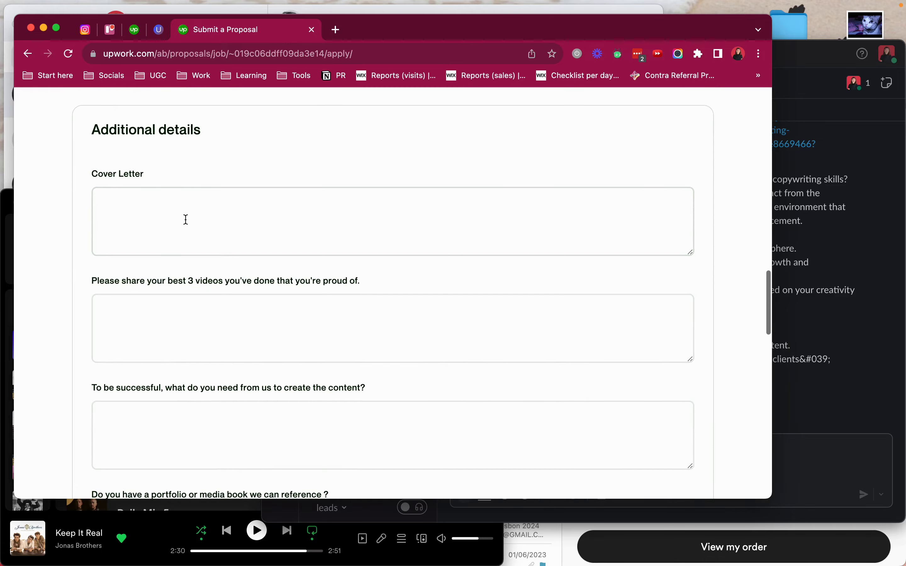
pyautogui.click(186, 215)
pyautogui.press('super+v')
pyautogui.scroll(15, 186, 216)
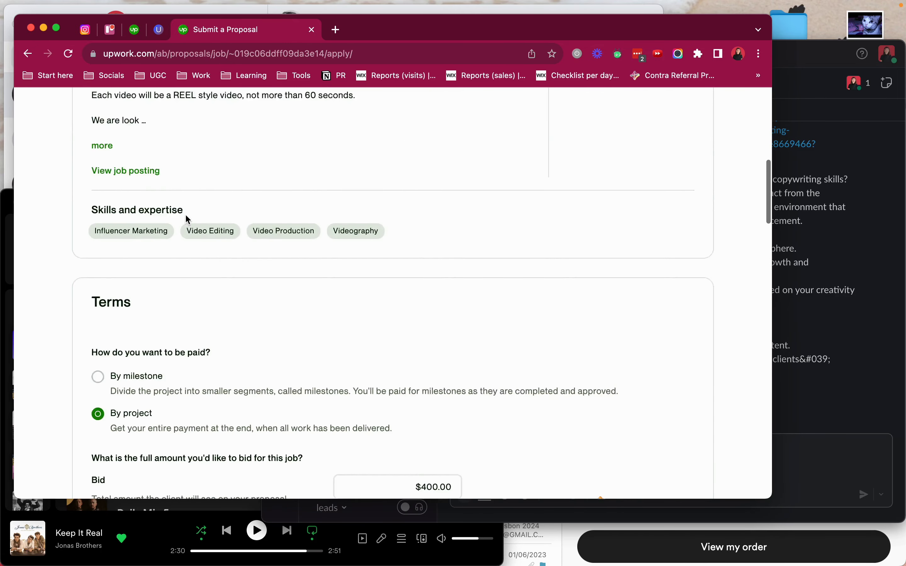
# Open the full job posting in a new tab and expand the client's work history.
pyautogui.keyDown('super'); pyautogui.click(128, 331); pyautogui.keyUp('super')
pyautogui.click(344, 33)
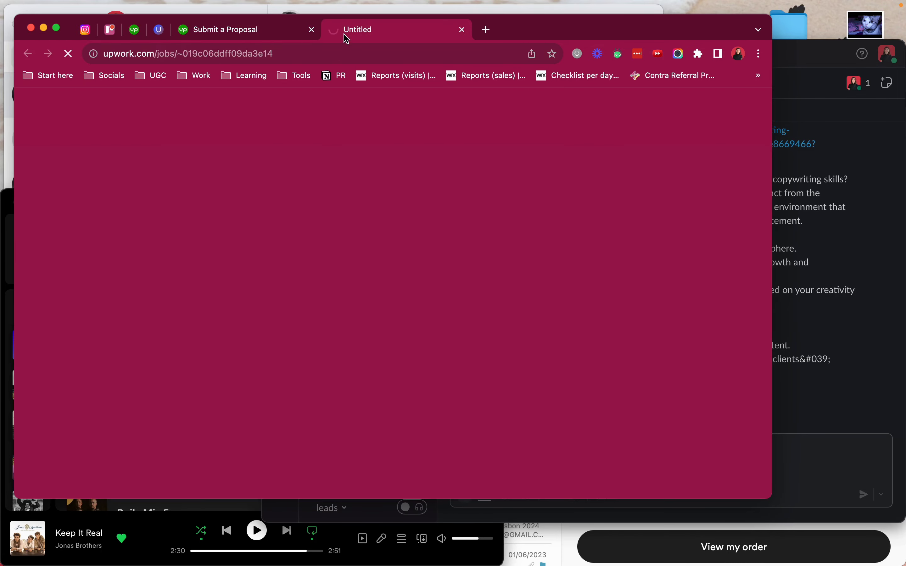
pyautogui.scroll(-20, 286, 255)
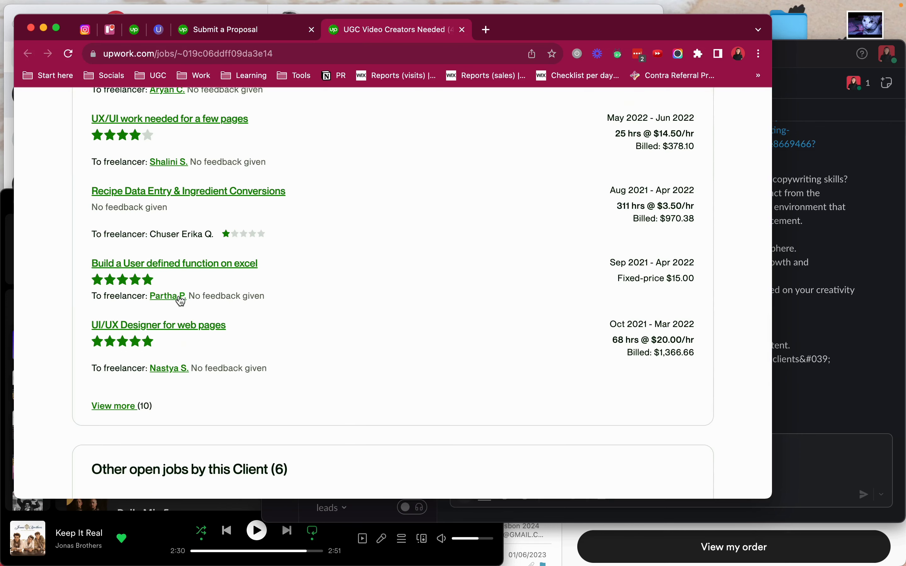
pyautogui.click(113, 405)
pyautogui.scroll(-8, 127, 300)
pyautogui.click(128, 249)
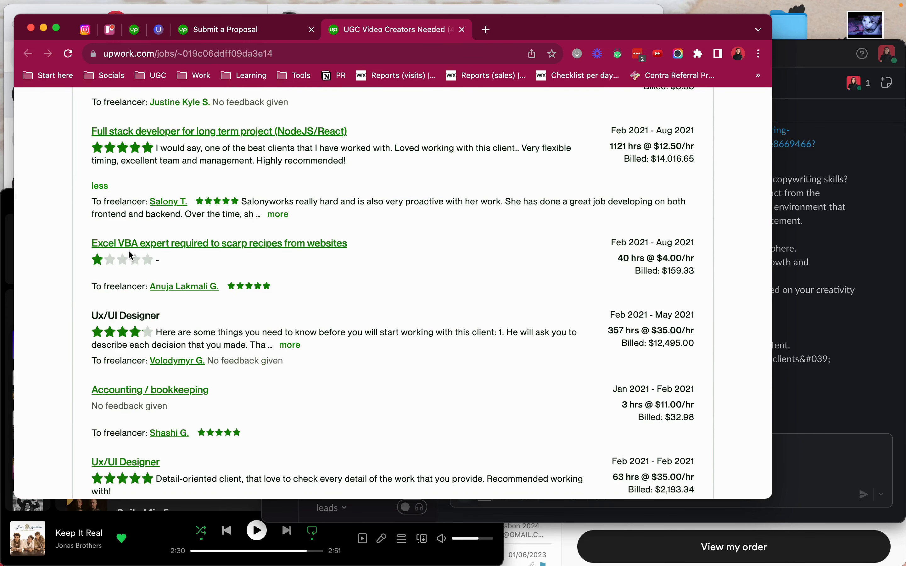
# Browse the client's past jobs, feedback and jobs in progress.
pyautogui.scroll(-3, 128, 250)
pyautogui.scroll(-4, 131, 254)
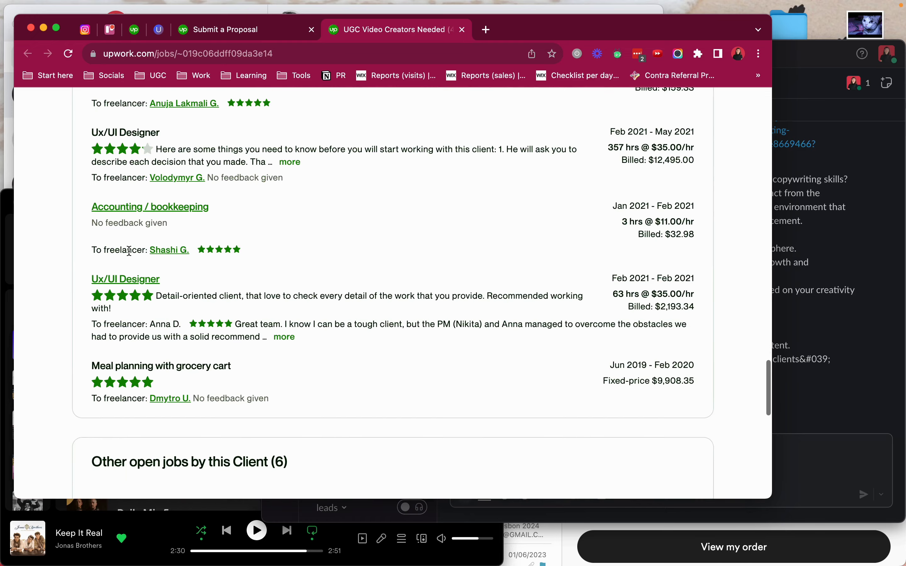
pyautogui.scroll(10, 154, 247)
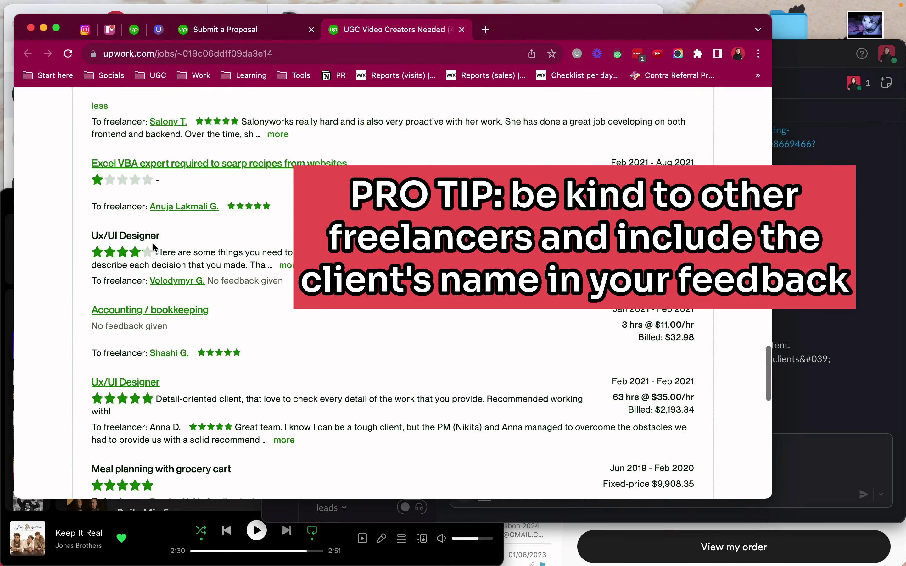
pyautogui.scroll(5, 155, 248)
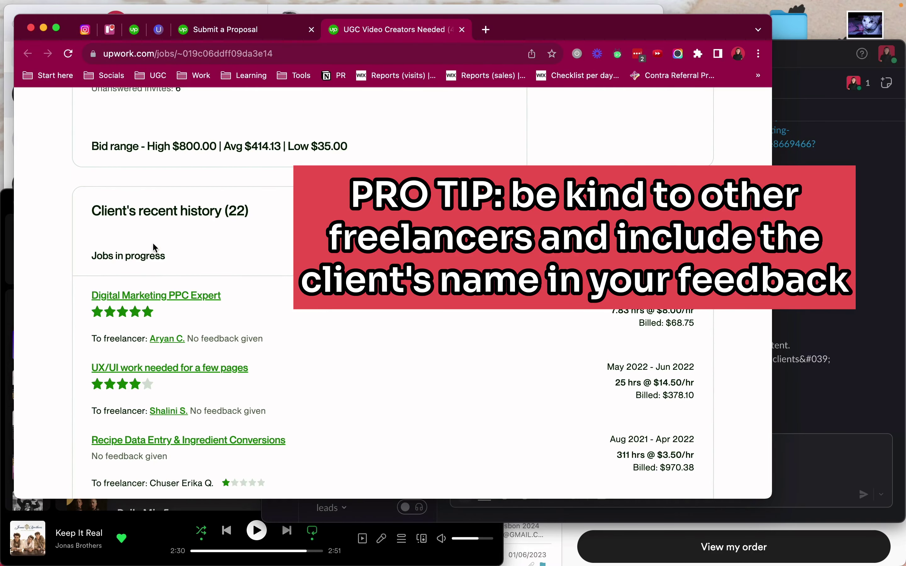
pyautogui.click(151, 256)
pyautogui.scroll(-15, 151, 256)
pyautogui.scroll(-10, 151, 251)
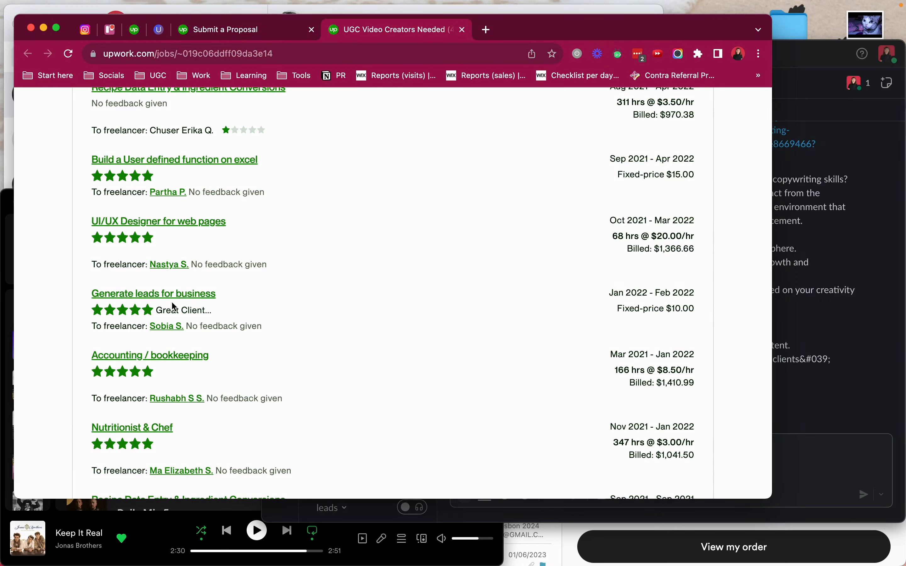
pyautogui.scroll(-11, 175, 300)
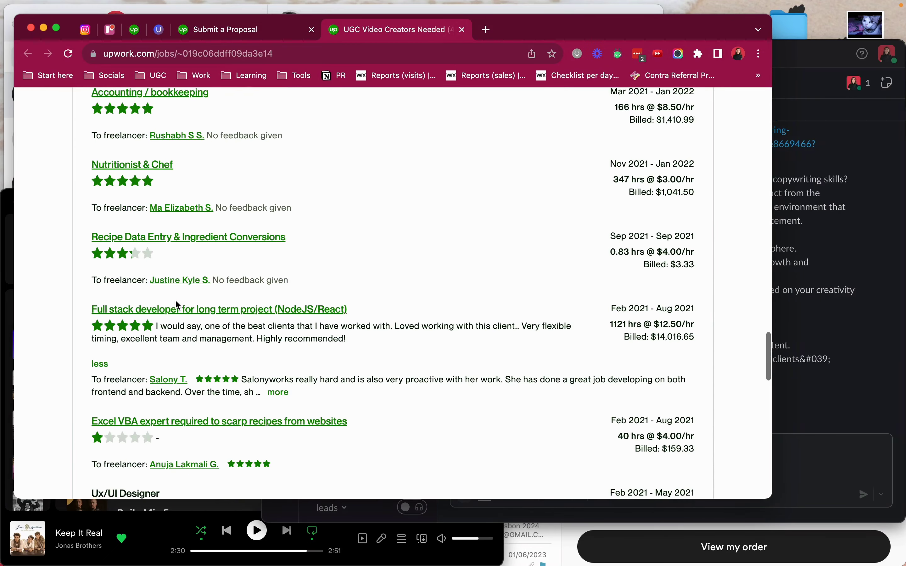
pyautogui.scroll(-12, 175, 301)
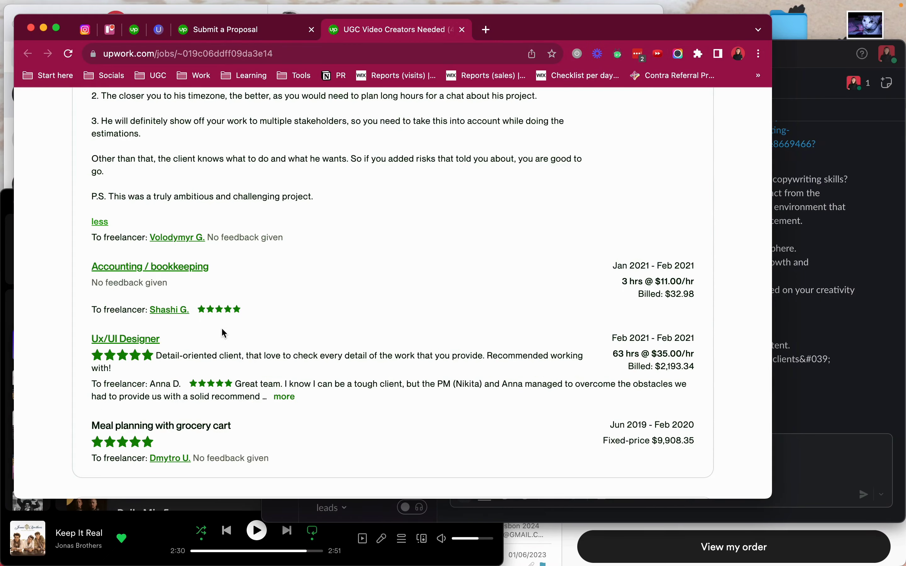
pyautogui.scroll(15, 274, 211)
# Edit the opening: 'video content - so', a new 'But enough about me' paragraph, 'talk about you!', and remove 'I'm here to help you'.
pyautogui.click(283, 33)
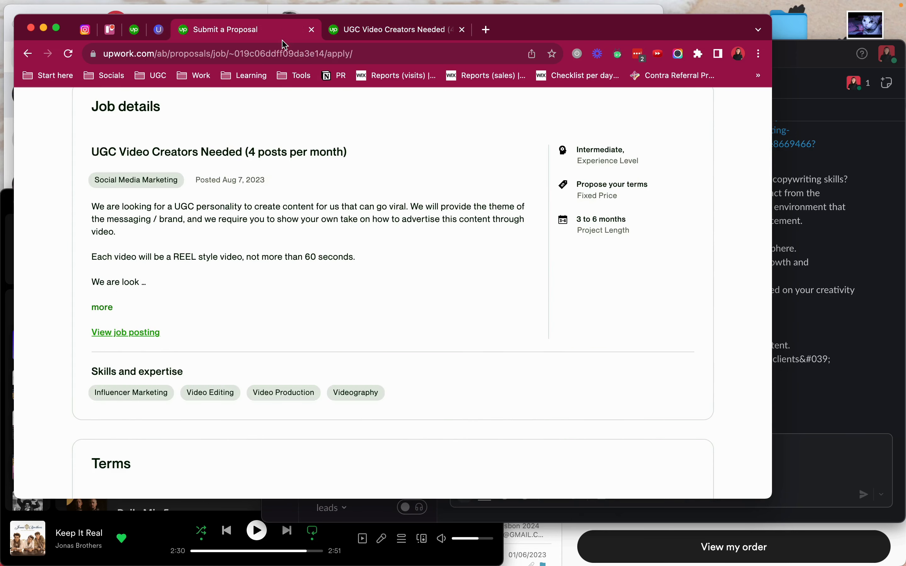
pyautogui.scroll(-15, 220, 487)
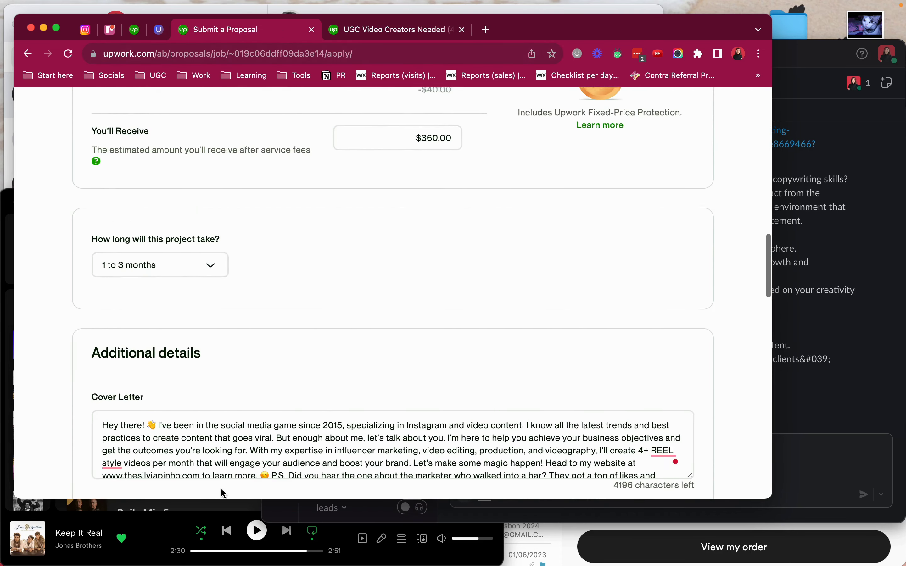
pyautogui.click(158, 362)
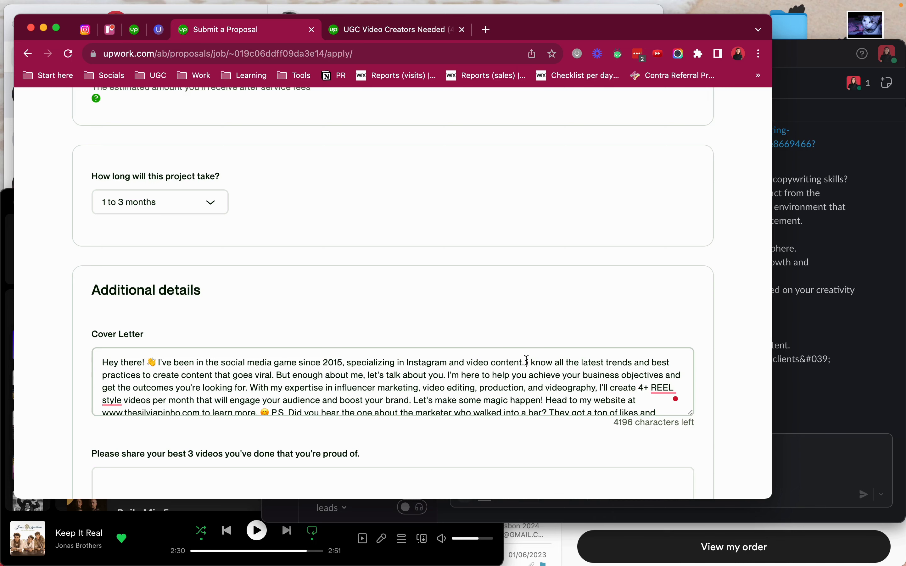
pyautogui.press('BackSpace')
pyautogui.press('BackSpace')
pyautogui.write('- so')
pyautogui.click(299, 375)
pyautogui.press('Return')
pyautogui.press('Return')
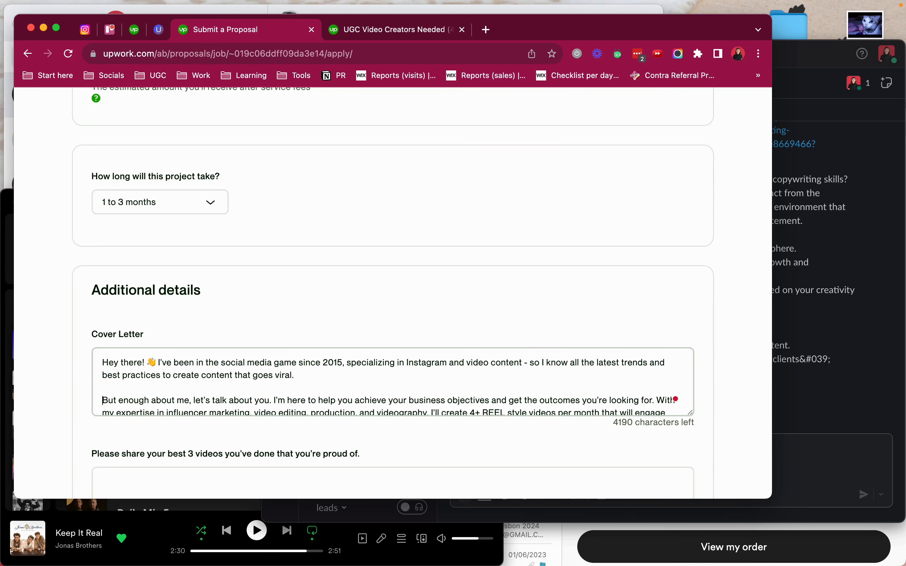
pyautogui.scroll(-3, 292, 377)
pyautogui.click(276, 361)
pyautogui.press('BackSpace')
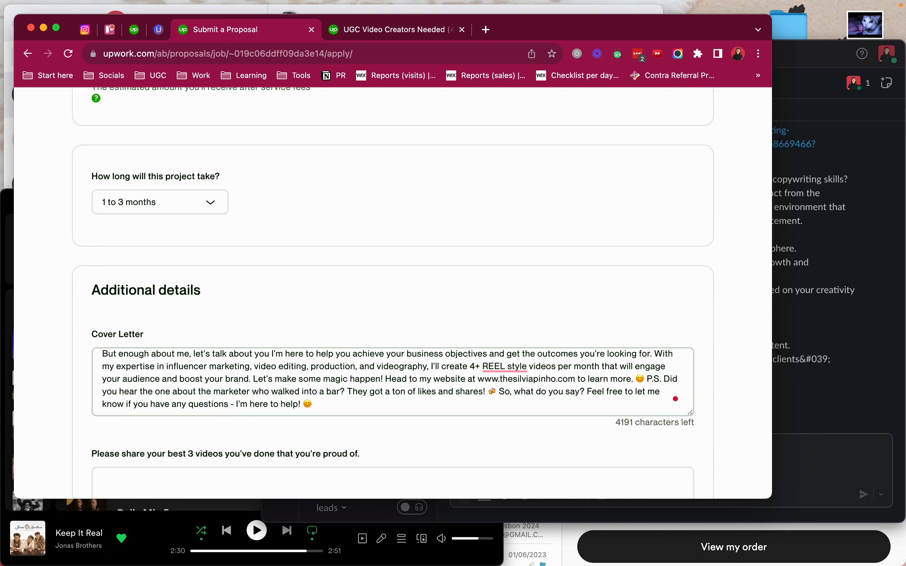
pyautogui.write('!')
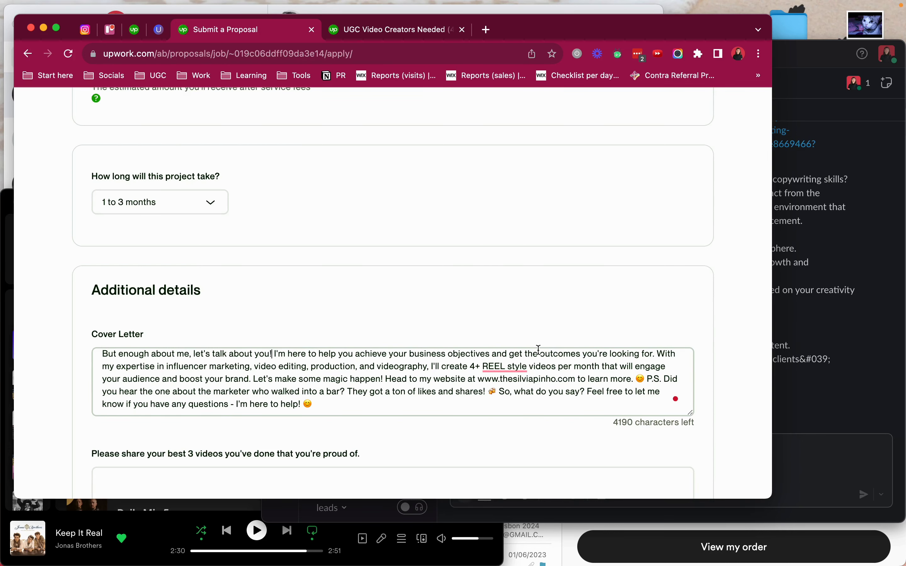
pyautogui.moveTo(277, 354); pyautogui.dragTo(689, 562)
pyautogui.press('BackSpace')
# Reword the expertise line to 'production and editing, plus my social media knowledge' and 'create 4 AWESOME UGC-style'.
pyautogui.scroll(-3, 335, 272)
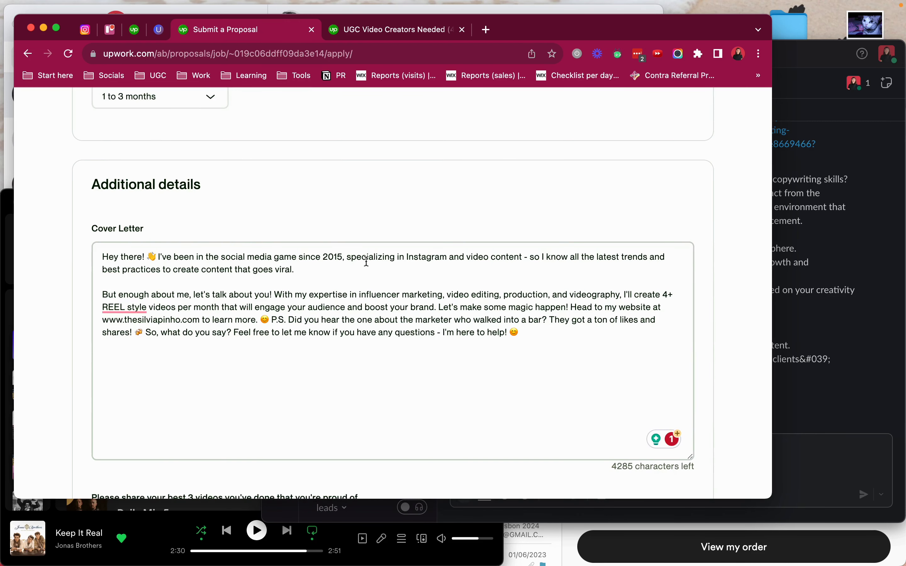
pyautogui.moveTo(359, 295); pyautogui.dragTo(443, 295)
pyautogui.press('Return')
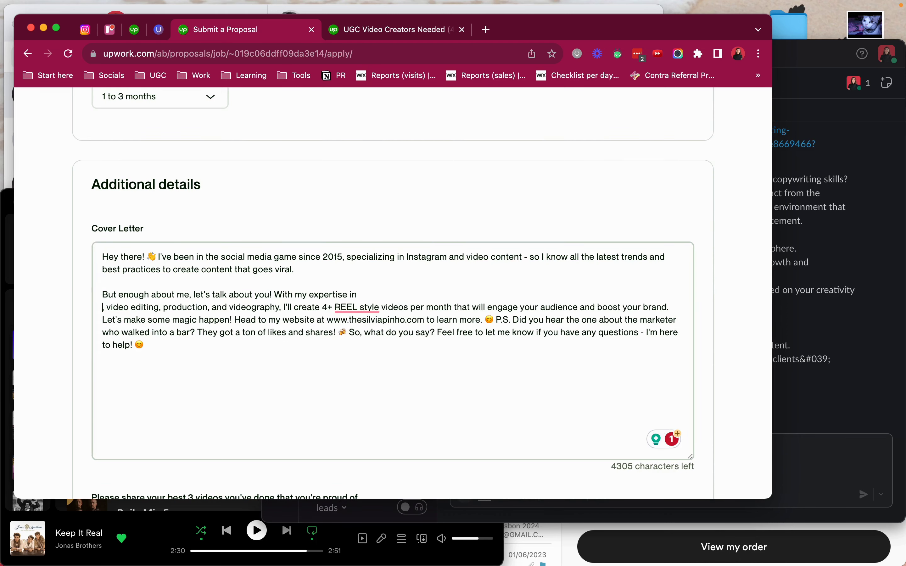
pyautogui.press('BackSpace')
pyautogui.press('BackSpace')
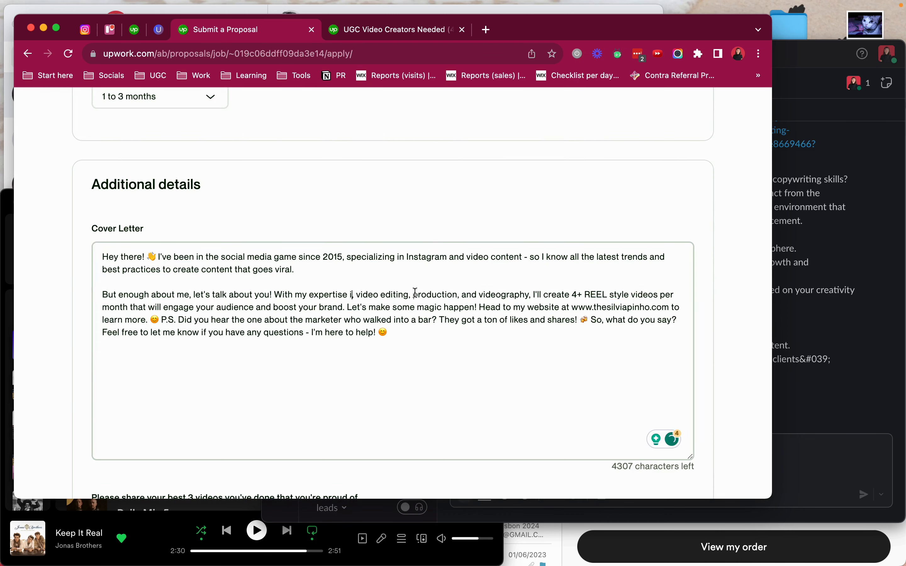
pyautogui.write('n')
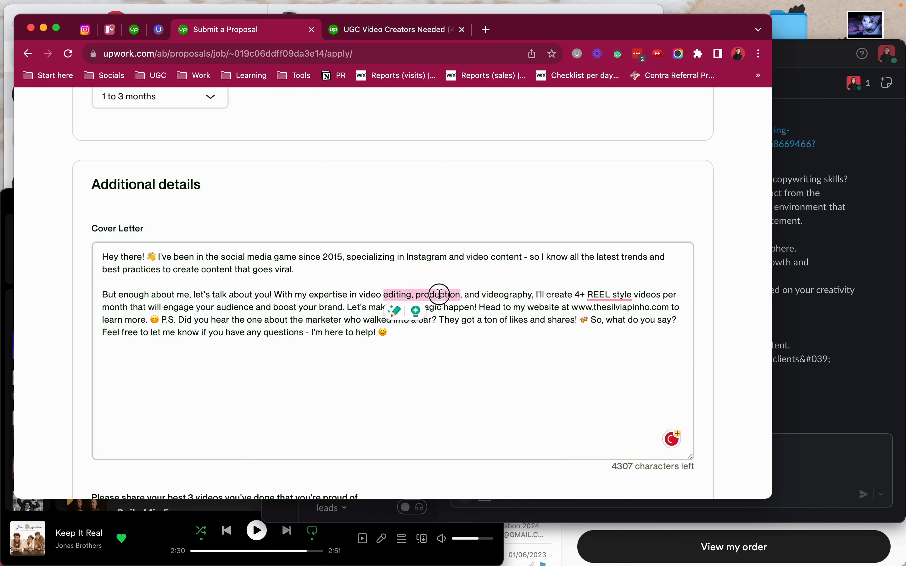
pyautogui.moveTo(460, 295); pyautogui.dragTo(383, 295)
pyautogui.press('BackSpace')
pyautogui.write('produc')
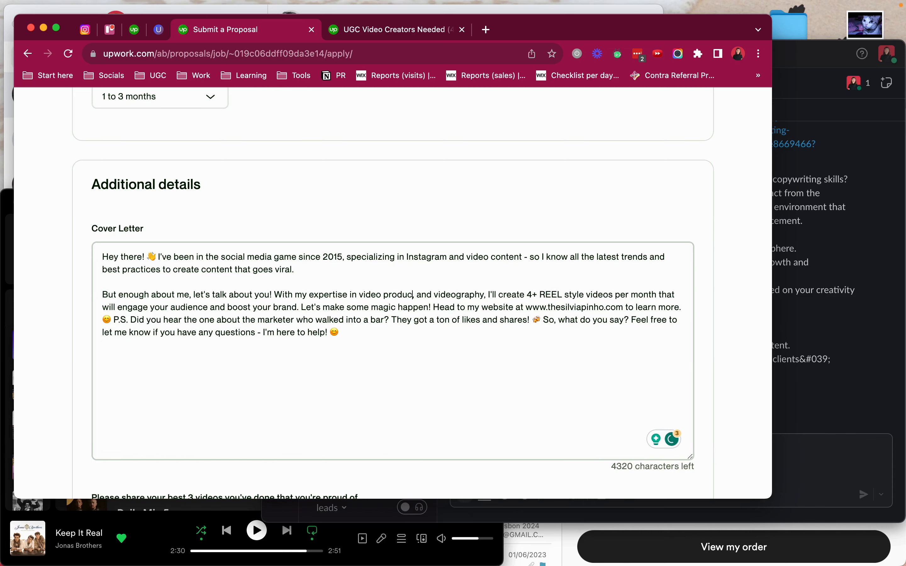
pyautogui.write('tion and editing,')
pyautogui.press('Delete')
pyautogui.press('Delete')
pyautogui.press('Delete')
pyautogui.press('Delete')
pyautogui.press('Delete')
pyautogui.press('Delete')
pyautogui.press('Delete')
pyautogui.press('Delete')
pyautogui.press('Delete')
pyautogui.press('Delete')
pyautogui.press('Delete')
pyautogui.press('Delete')
pyautogui.press('Delete')
pyautogui.press('Delete')
pyautogui.press('Delete')
pyautogui.press('Delete')
pyautogui.press('Delete')
pyautogui.write('plus my socia')
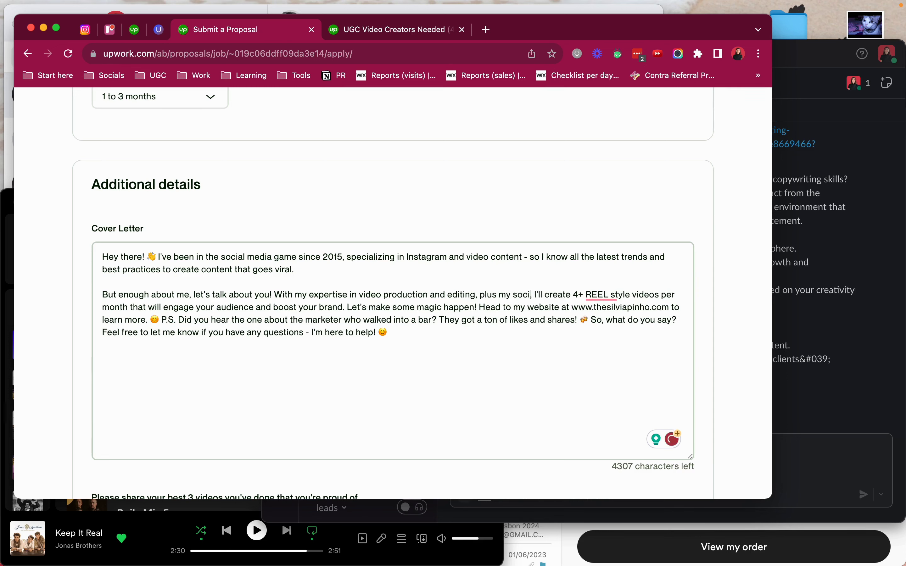
pyautogui.write('l media knwo')
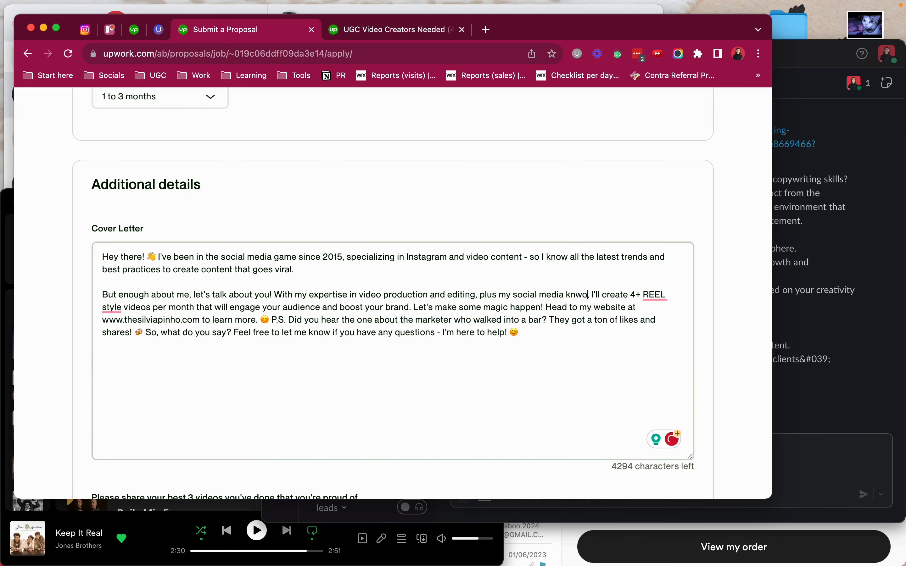
pyautogui.press('BackSpace')
pyautogui.press('BackSpace')
pyautogui.write('owle')
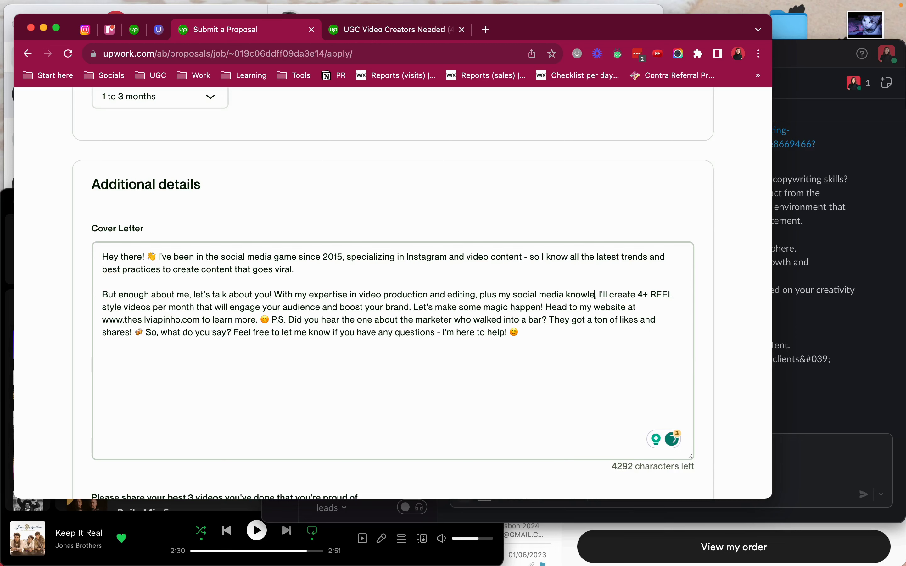
pyautogui.write('dge')
pyautogui.moveTo(613, 294); pyautogui.dragTo(126, 307)
pyautogui.press('BackSpace')
pyautogui.write('crea')
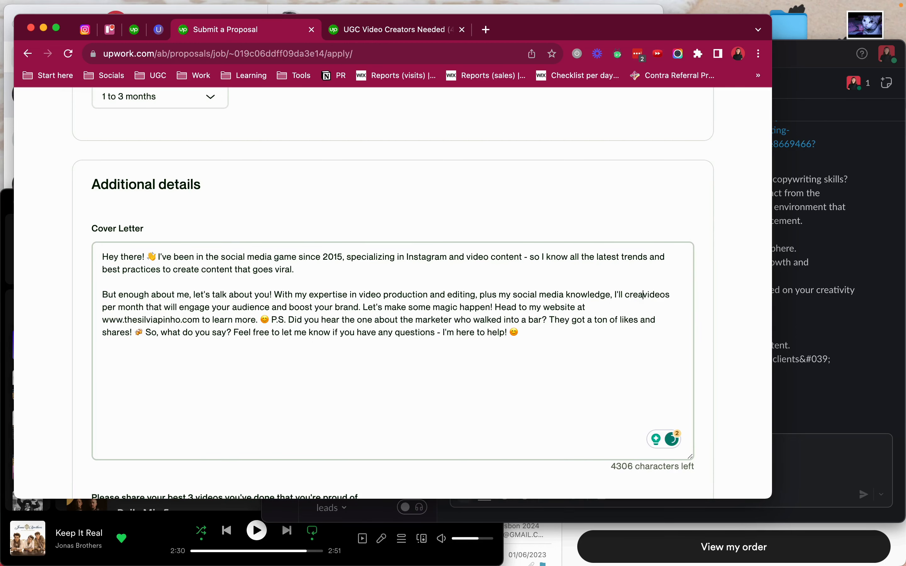
pyautogui.write('te 4 AWE')
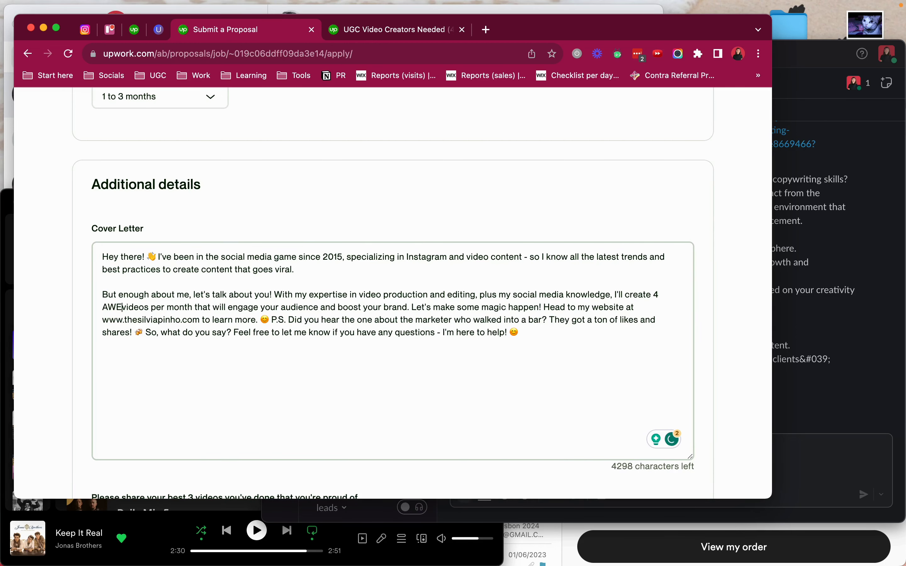
pyautogui.write('SOME UGC-style')
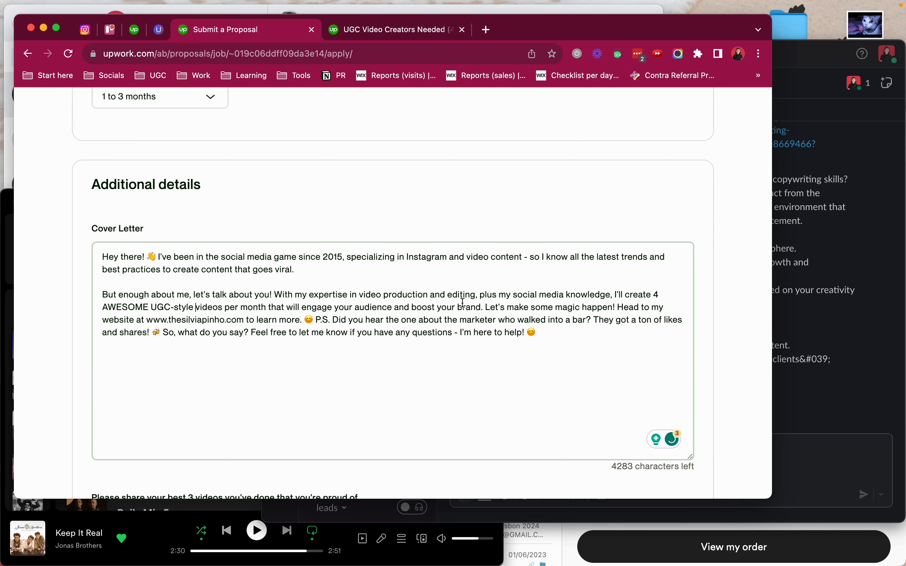
# Move 'Let's make some magic happen' to its own paragraph and add a ✨ emoji before 'Head'.
pyautogui.click(486, 305)
pyautogui.press('Return')
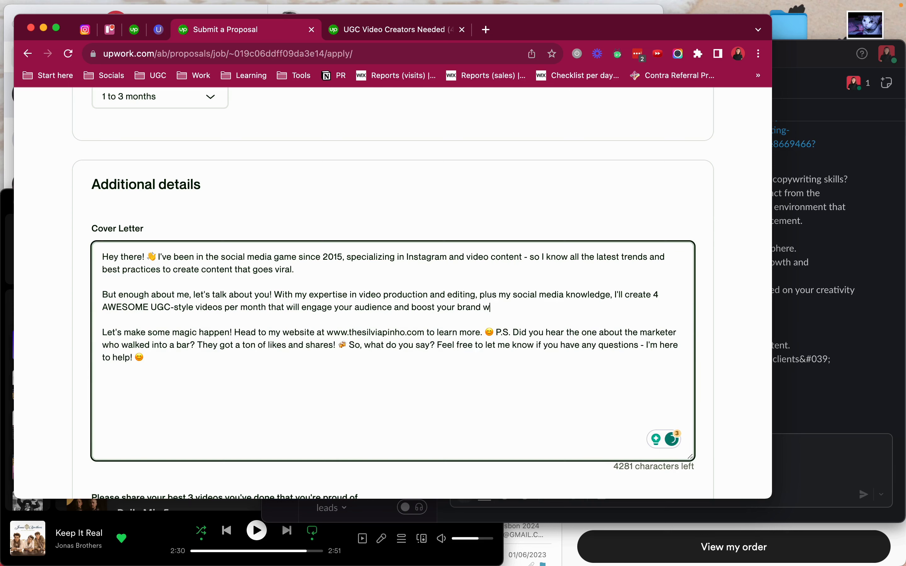
pyautogui.press('BackSpace')
pyautogui.press('ctrl+super+space')
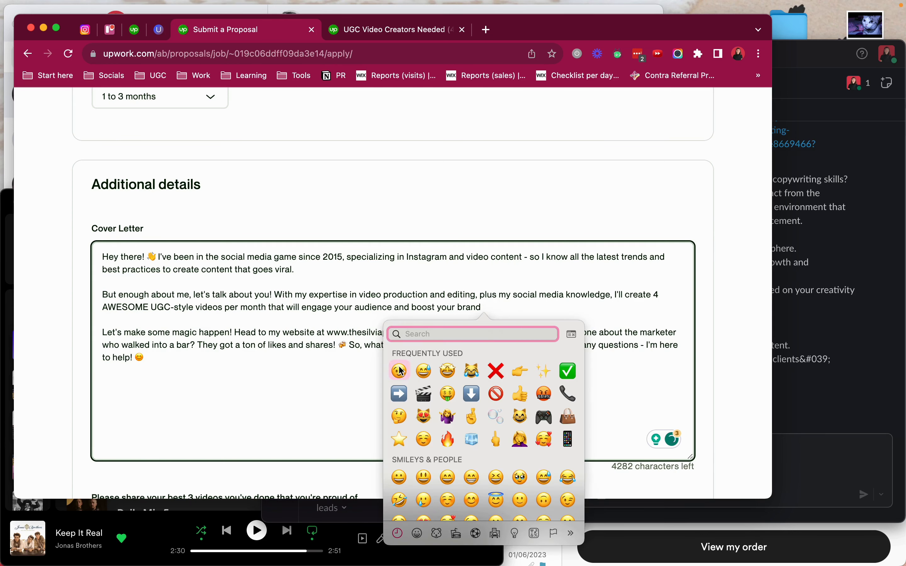
pyautogui.press('Escape')
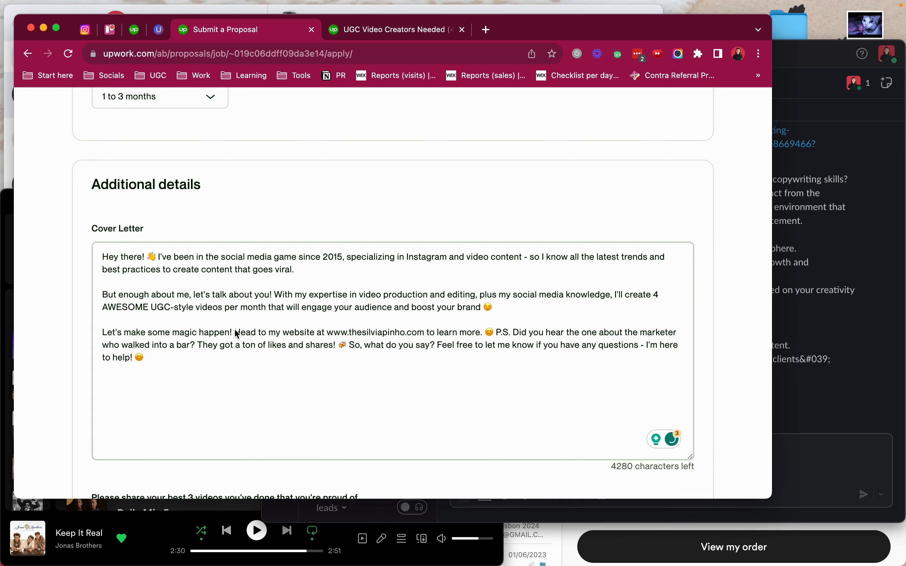
pyautogui.press('ctrl+super+space')
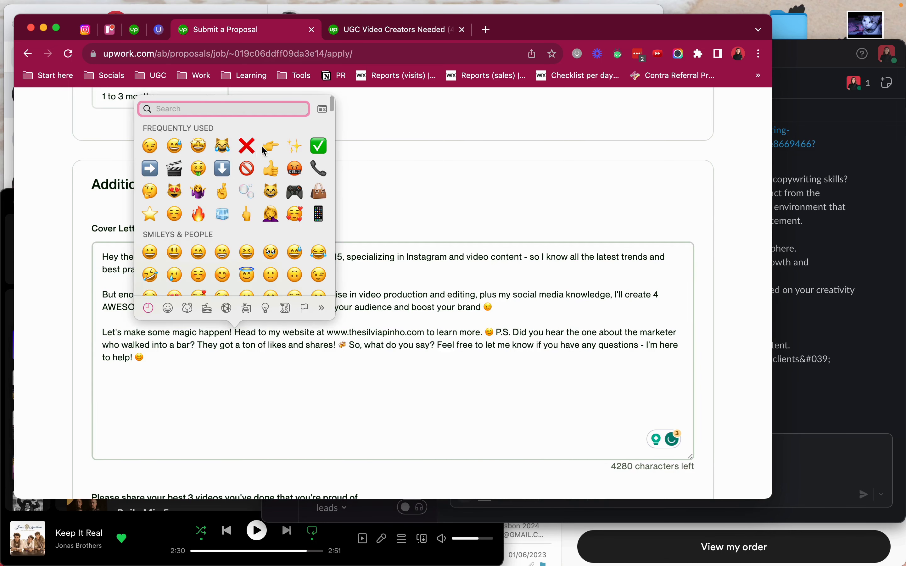
pyautogui.click(295, 139)
# Swap in the ugc-portfolio link, reword to 'You can head… see my UGC portfolio', and delete the P.S. joke.
pyautogui.doubleClick(386, 332)
pyautogui.press('BackSpace')
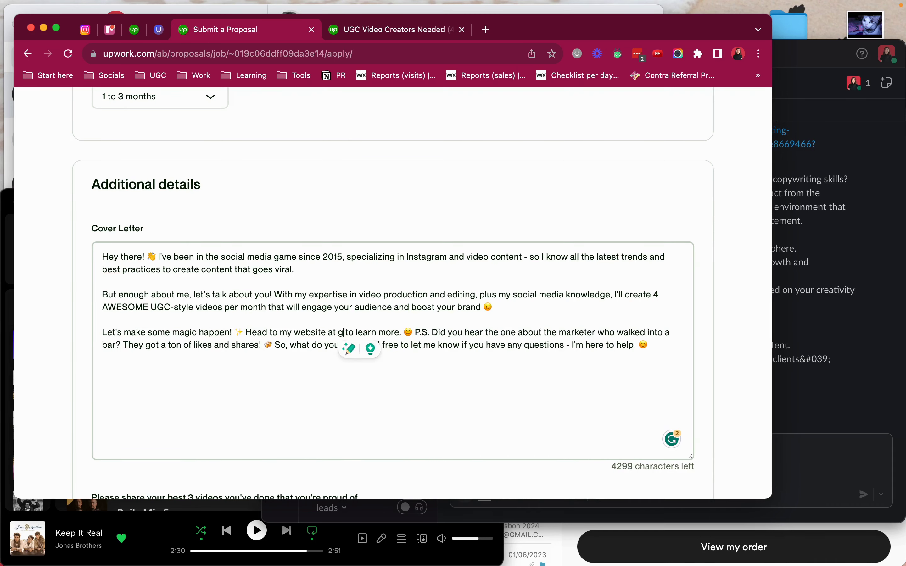
pyautogui.write('ugcont')
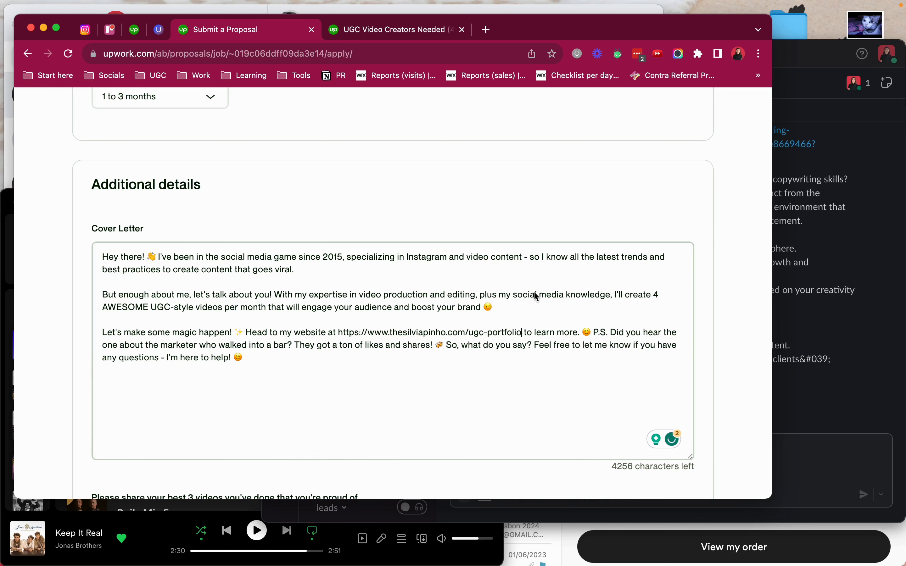
pyautogui.moveTo(534, 332); pyautogui.dragTo(581, 332)
pyautogui.write('see my UG')
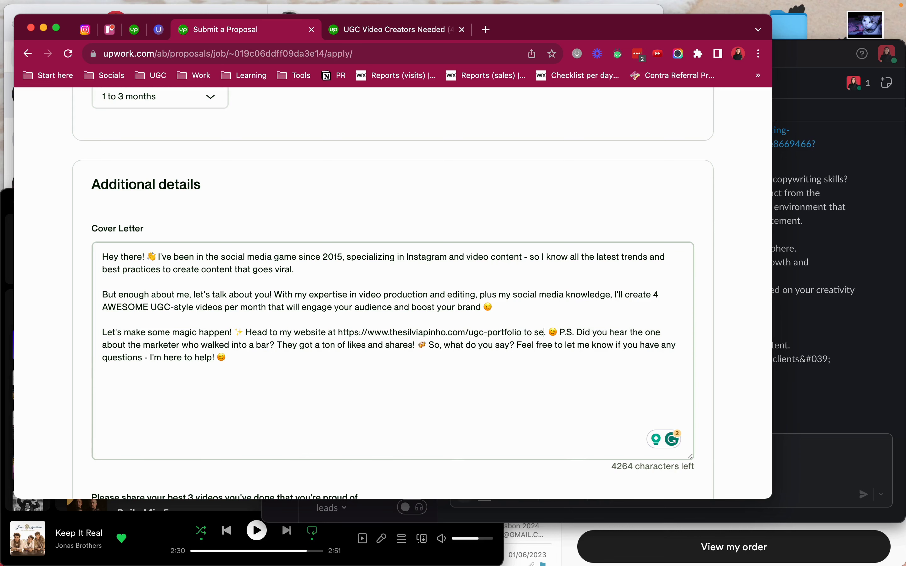
pyautogui.write('C portfolio')
pyautogui.doubleClick(253, 332)
pyautogui.write('You can head')
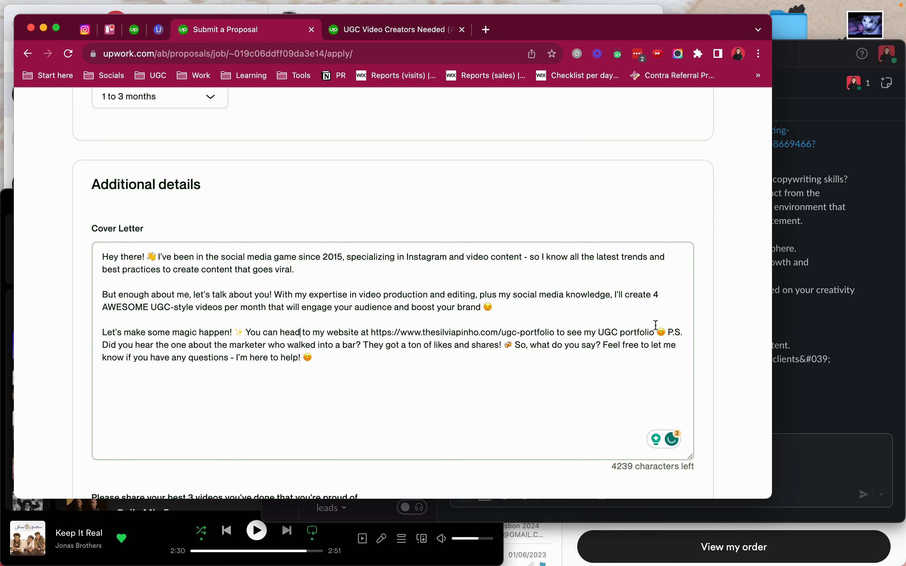
pyautogui.moveTo(667, 333); pyautogui.dragTo(509, 345)
pyautogui.press('Return')
pyautogui.press('Return')
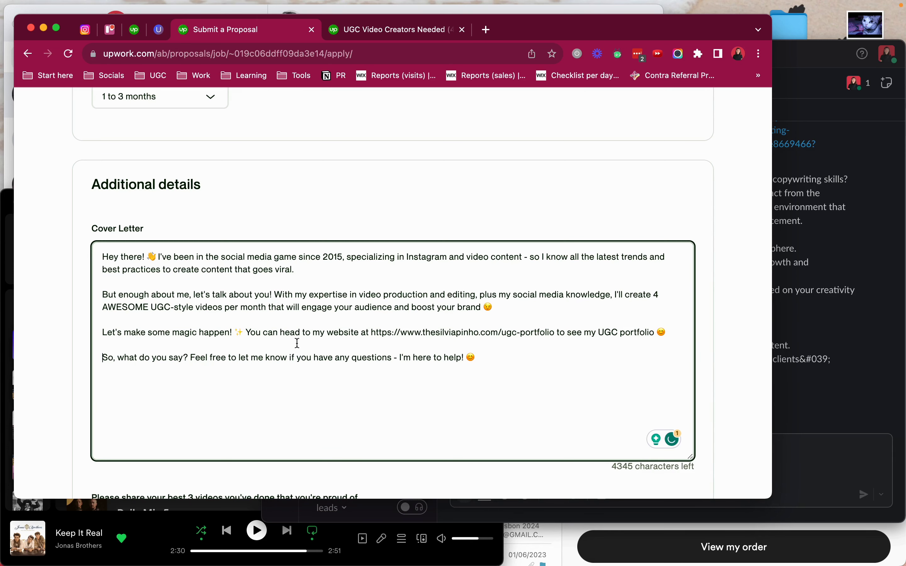
# Open the UGC portfolio page in a new browser tab.
pyautogui.scroll(-6, 616, 420)
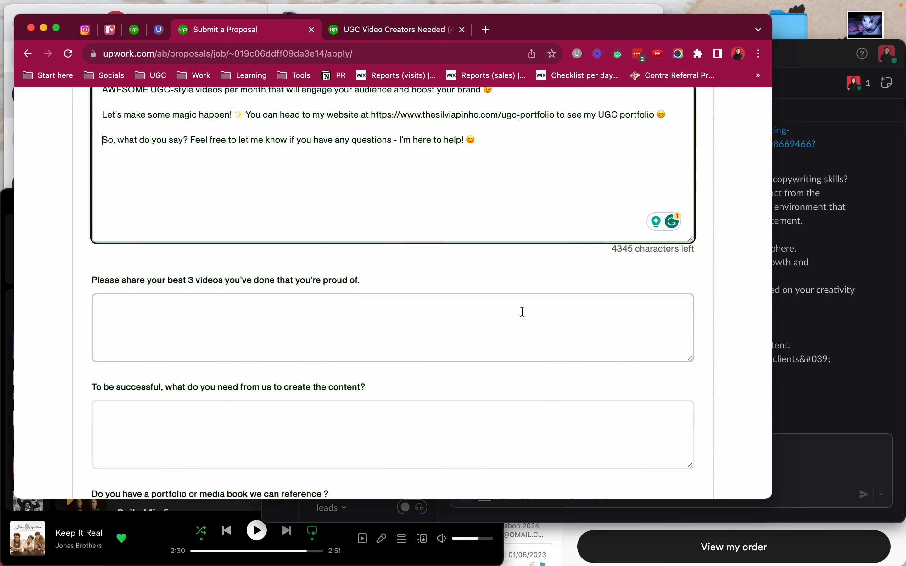
pyautogui.press('super+t')
pyautogui.write('ug')
pyautogui.press('Return')
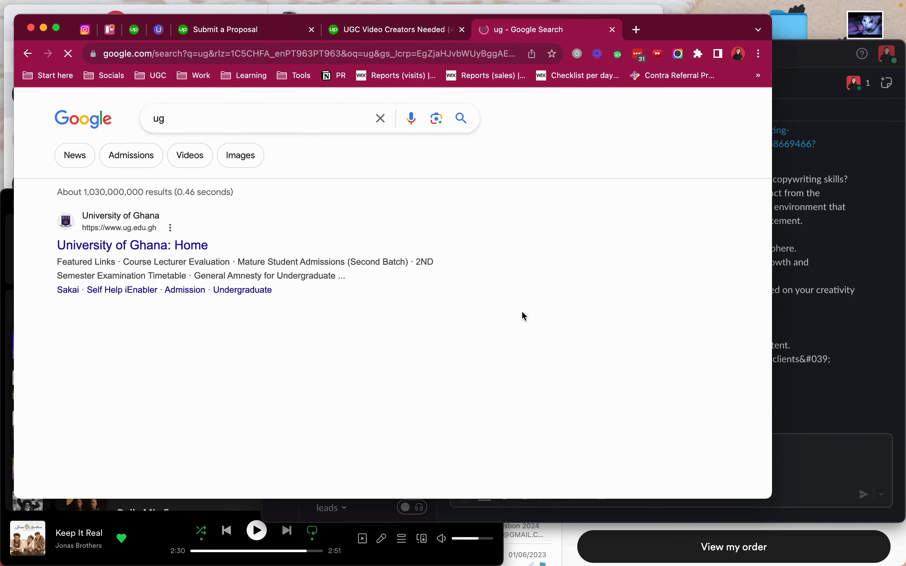
pyautogui.click(342, 56)
pyautogui.write('ugc')
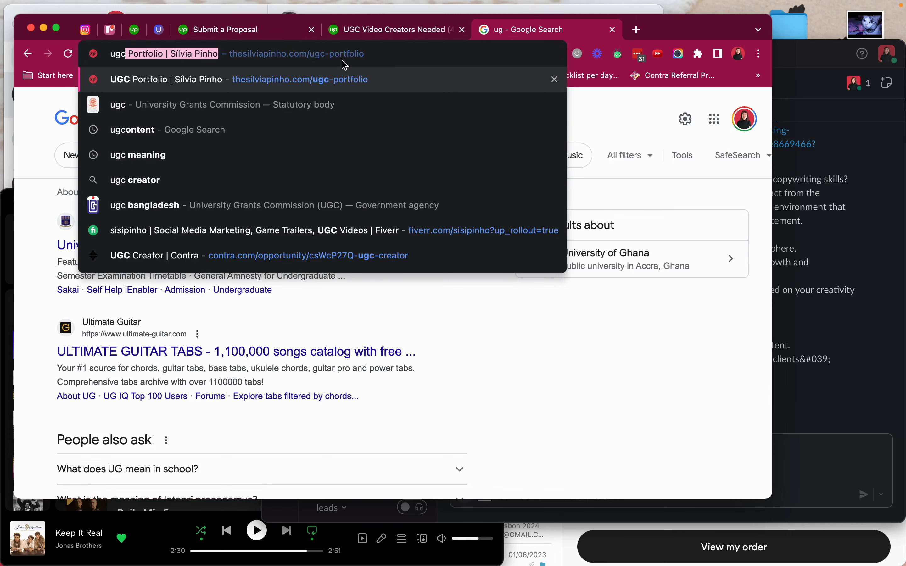
pyautogui.press('Return')
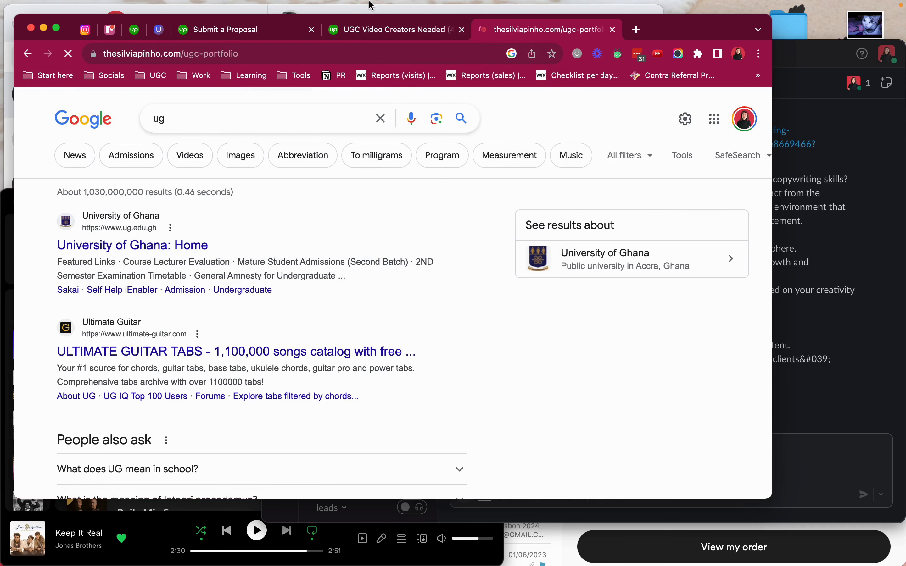
# Reopen the UGC Video Creators Needed job from Recently Closed and review the client's Food & Beverage company details.
pyautogui.click(462, 29)
pyautogui.scroll(-10, 391, 265)
pyautogui.scroll(-8, 390, 266)
pyautogui.scroll(12, 391, 265)
pyautogui.click(178, 7)
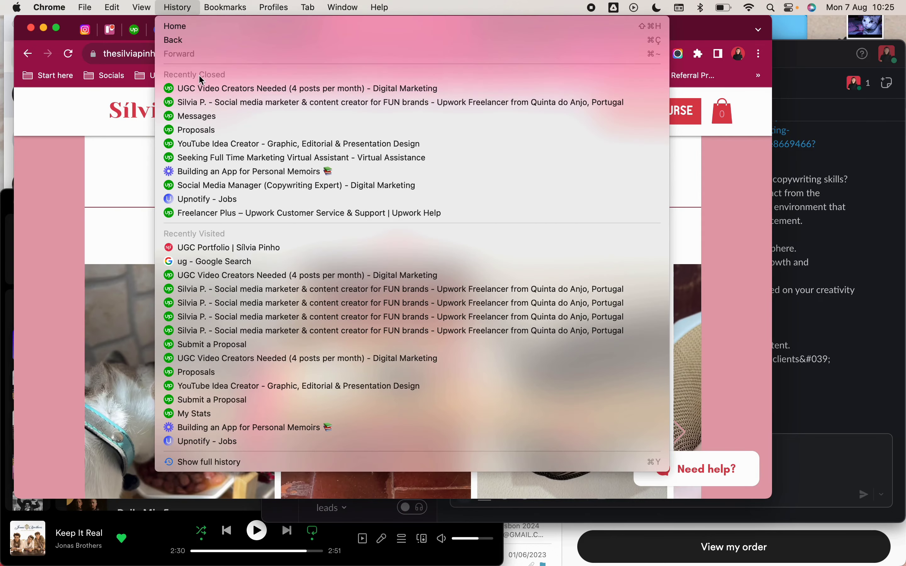
pyautogui.click(202, 86)
pyautogui.scroll(-4, 313, 244)
pyautogui.scroll(1, 310, 243)
pyautogui.click(461, 29)
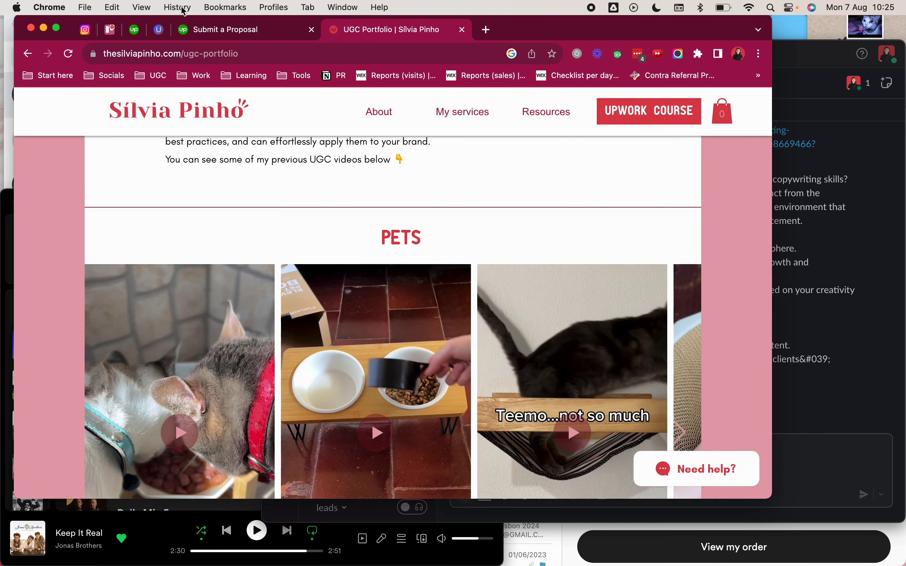
pyautogui.click(177, 7)
pyautogui.click(231, 89)
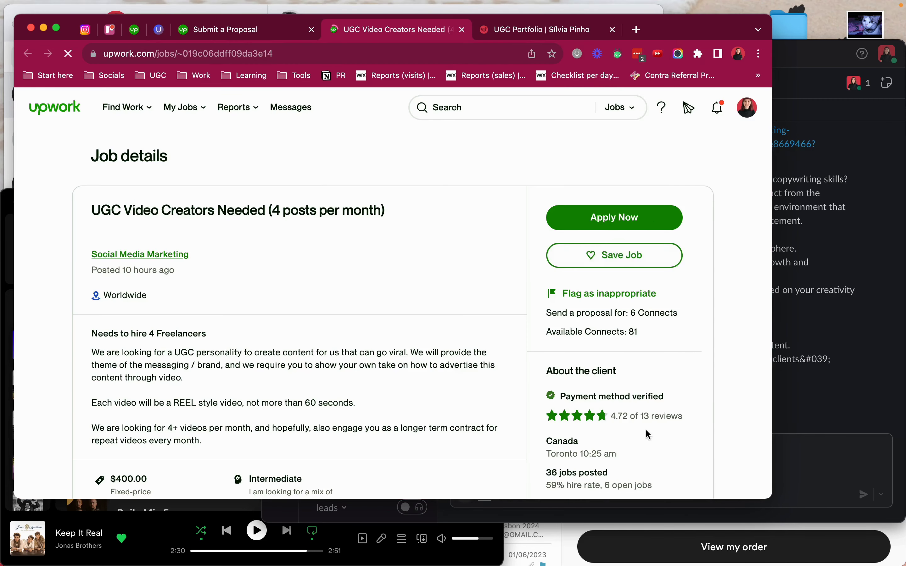
pyautogui.scroll(-10, 646, 428)
pyautogui.tripleClick(579, 202)
pyautogui.moveTo(579, 204); pyautogui.dragTo(589, 225)
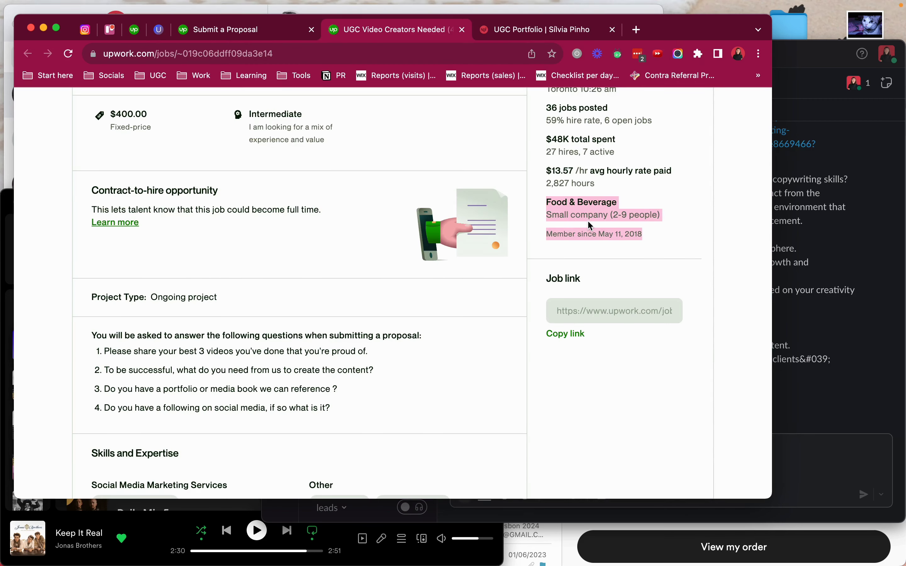
pyautogui.press('super+w')
# View the pet video and the pink cup video full size on the portfolio page.
pyautogui.click(241, 33)
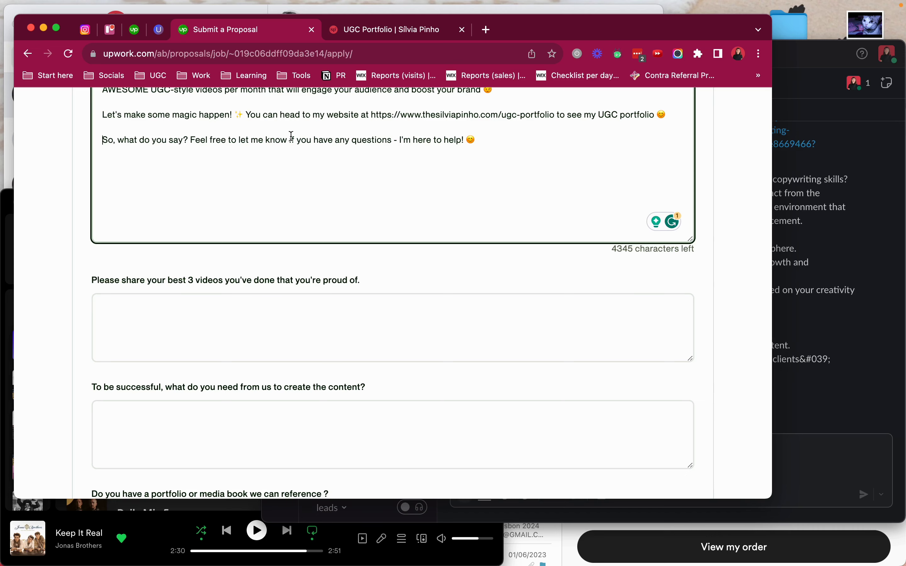
pyautogui.click(355, 35)
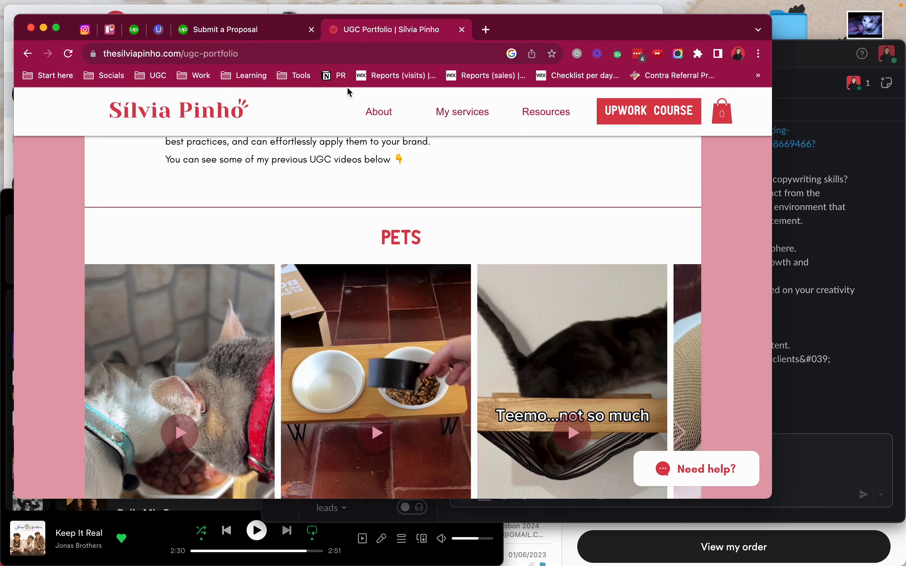
pyautogui.click(226, 337)
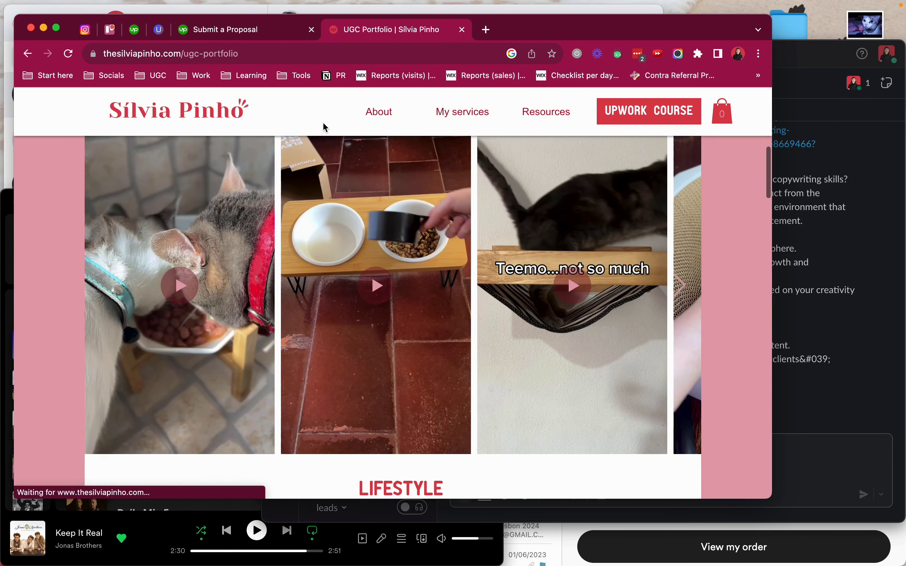
pyautogui.click(179, 225)
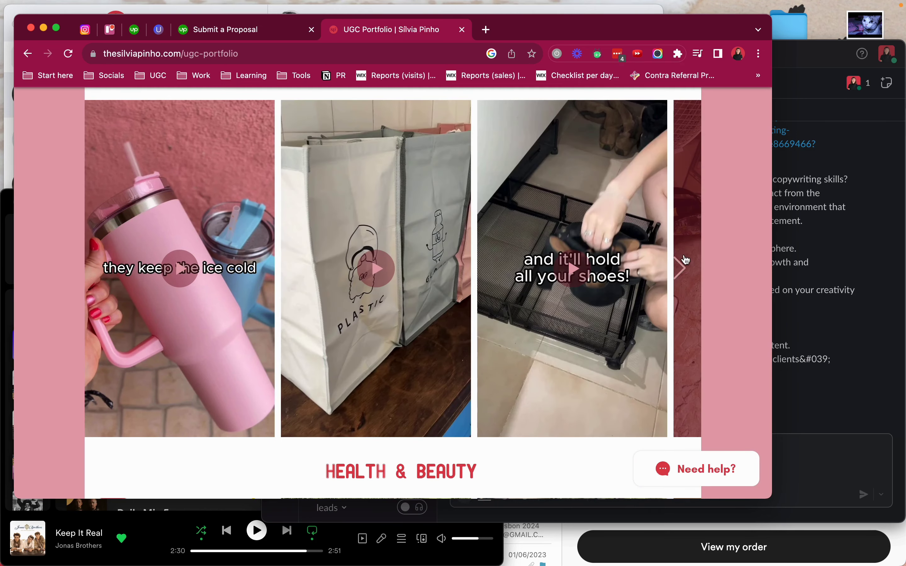
pyautogui.click(181, 277)
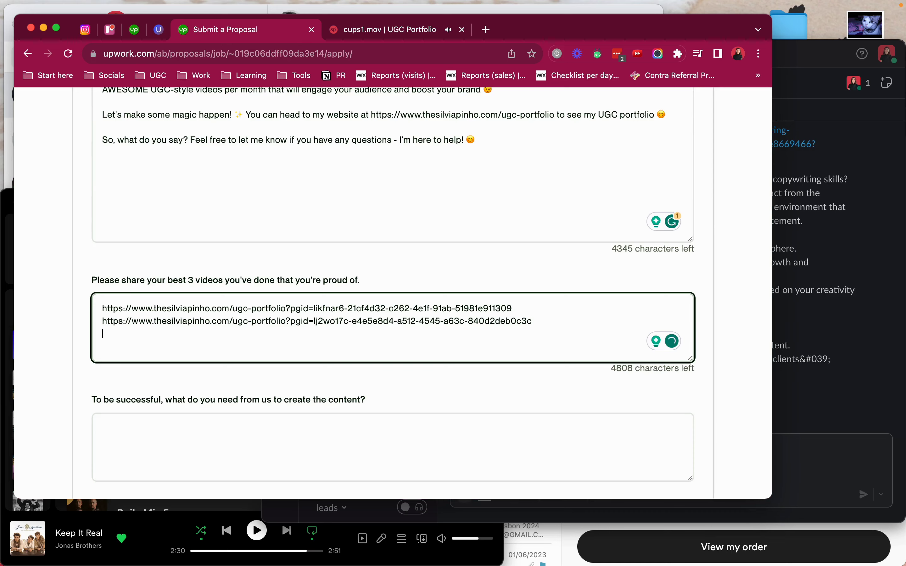
pyautogui.click(389, 29)
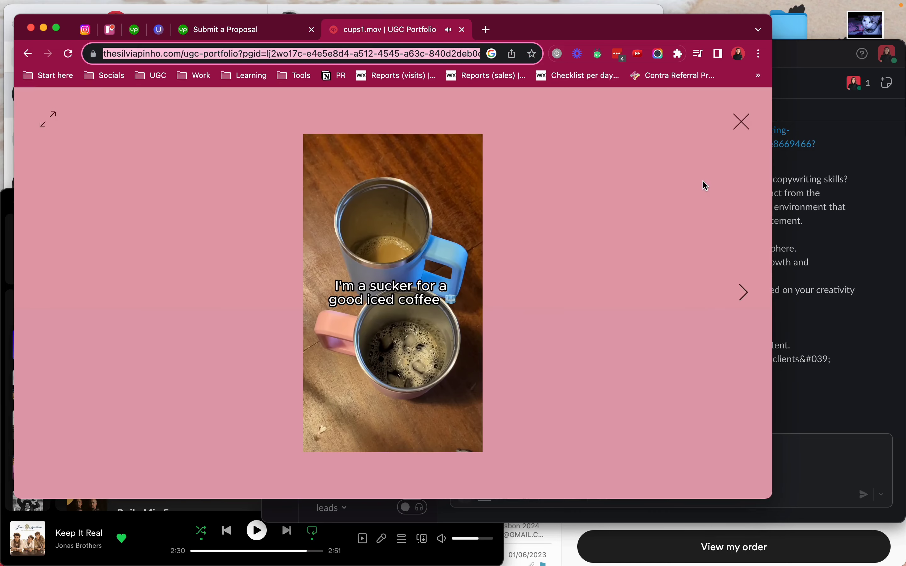
pyautogui.click(750, 117)
# Scroll through the portfolio page and pin the Wix website tab.
pyautogui.scroll(-5, 438, 259)
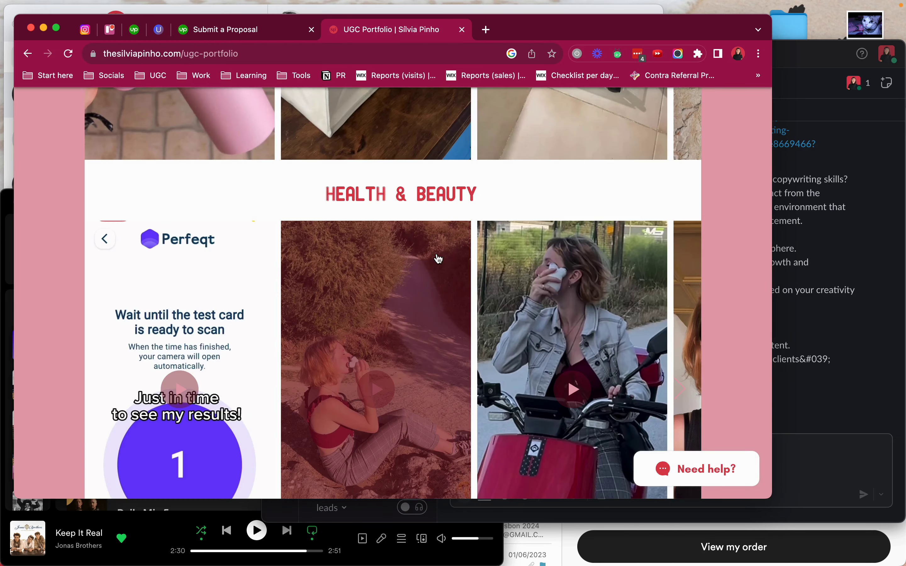
pyautogui.scroll(-15, 439, 259)
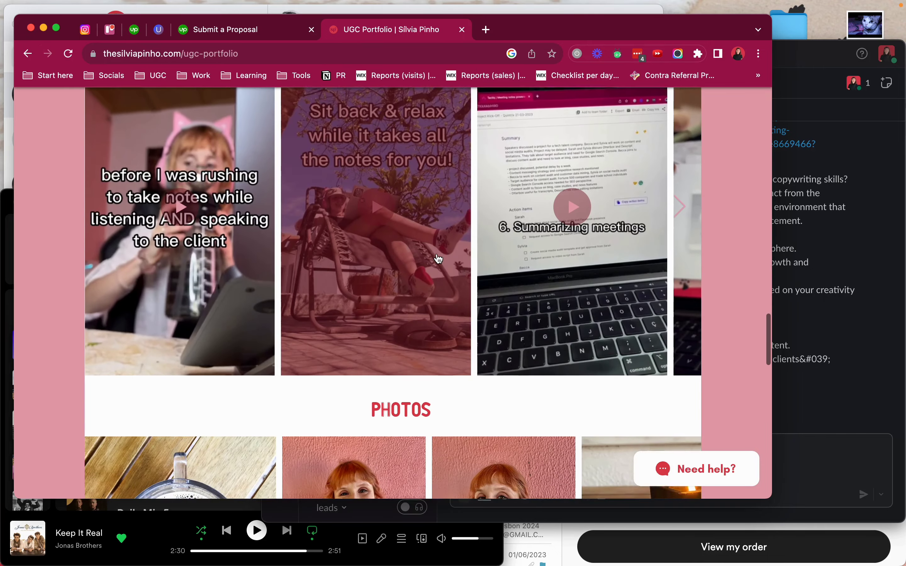
pyautogui.scroll(-5, 438, 259)
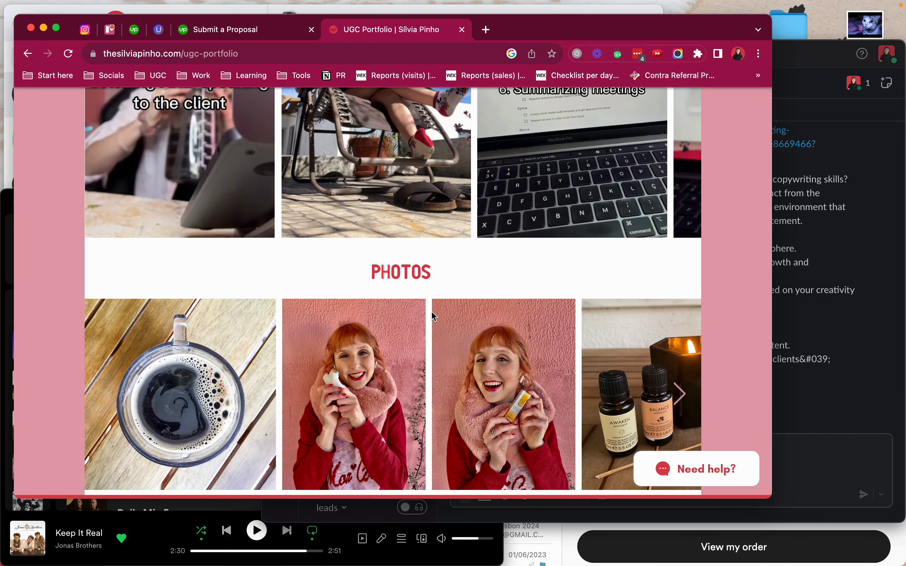
pyautogui.scroll(-1, 432, 285)
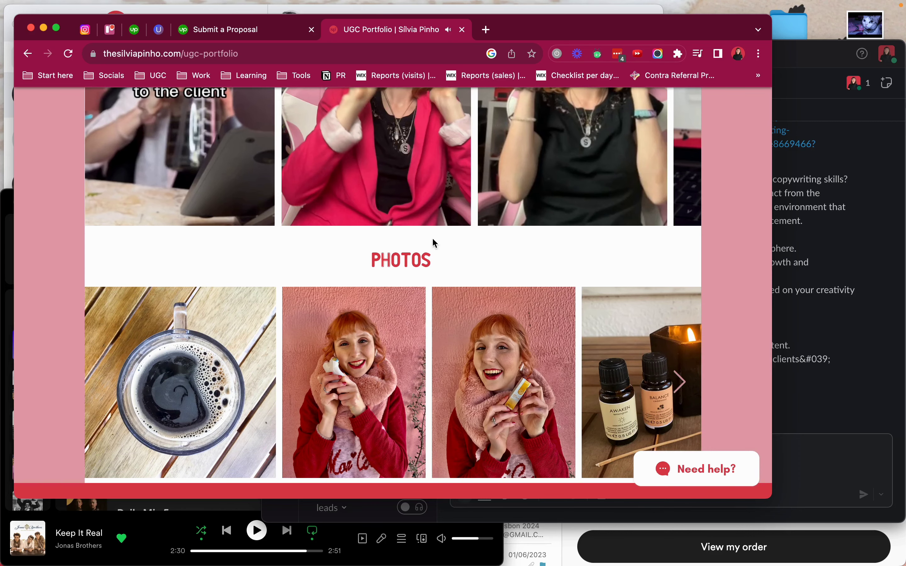
pyautogui.click(233, 32)
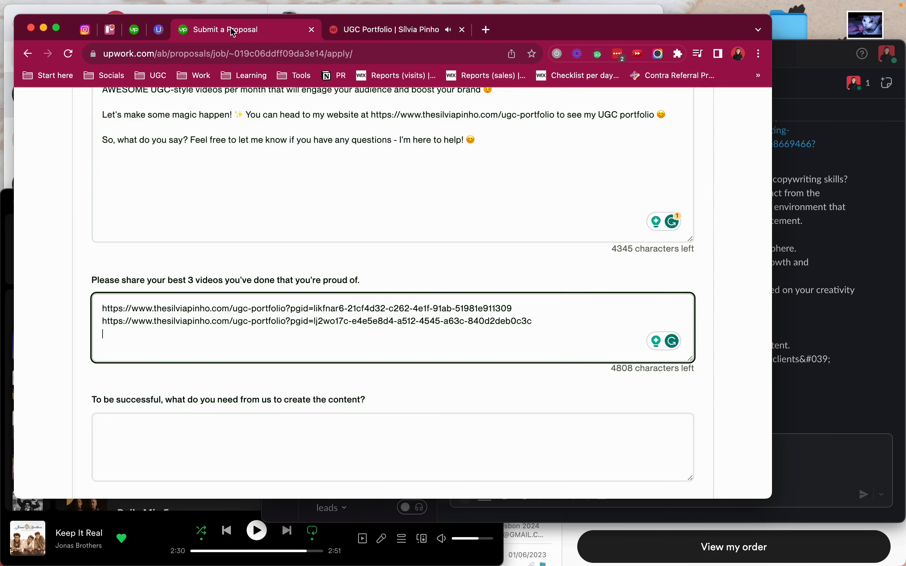
pyautogui.click(375, 29)
pyautogui.rightClick(501, 29)
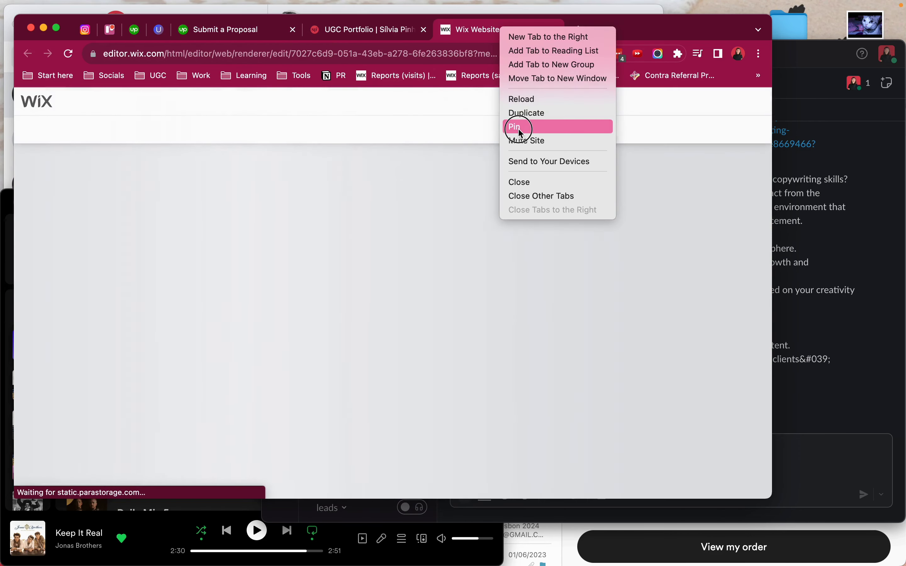
pyautogui.click(514, 127)
pyautogui.click(411, 29)
# Open the freestyleASMR and another Health & Beauty carousel video, then close the portfolio tab.
pyautogui.click(679, 339)
pyautogui.click(680, 339)
pyautogui.click(397, 277)
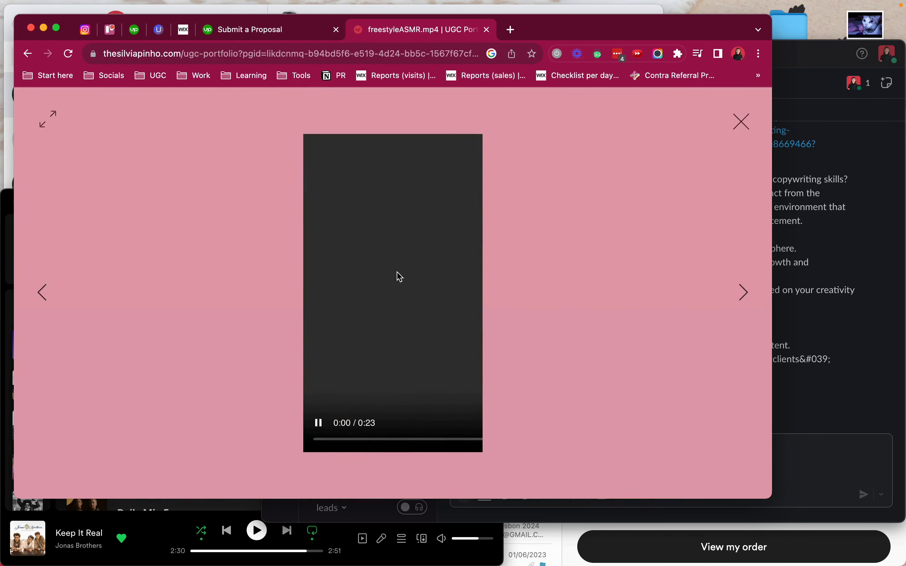
pyautogui.click(738, 118)
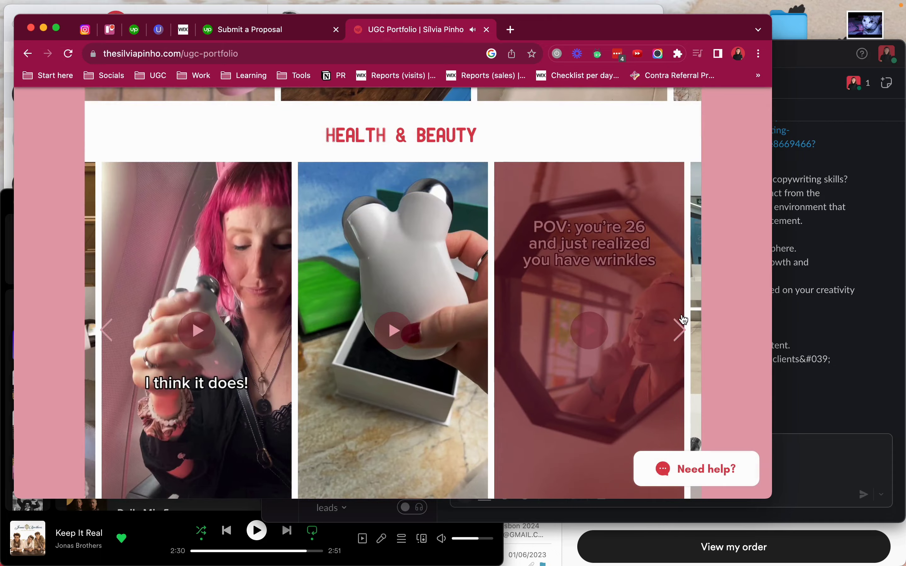
pyautogui.click(681, 318)
pyautogui.press('super+w')
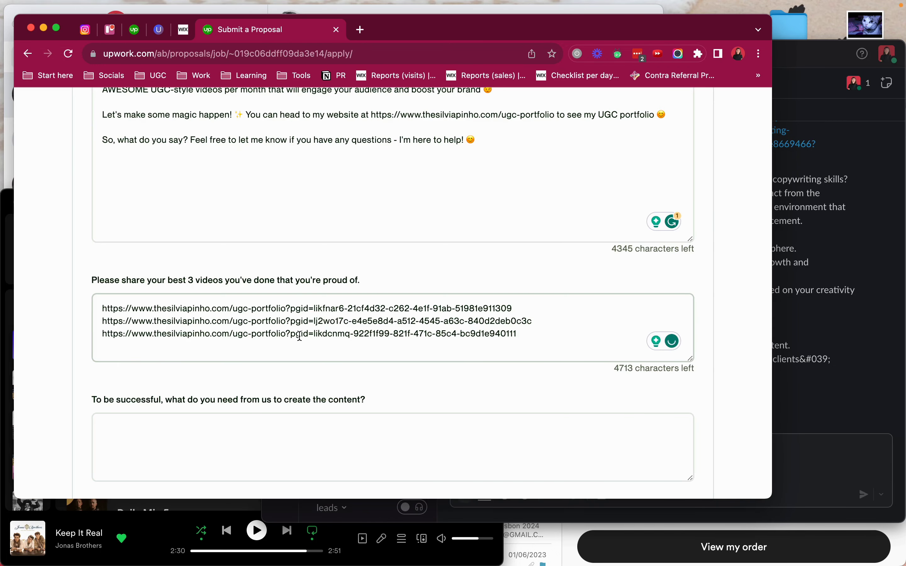
# Send the UGC video proposal for 6 Connects.
pyautogui.scroll(-15, 299, 337)
pyautogui.click(176, 332)
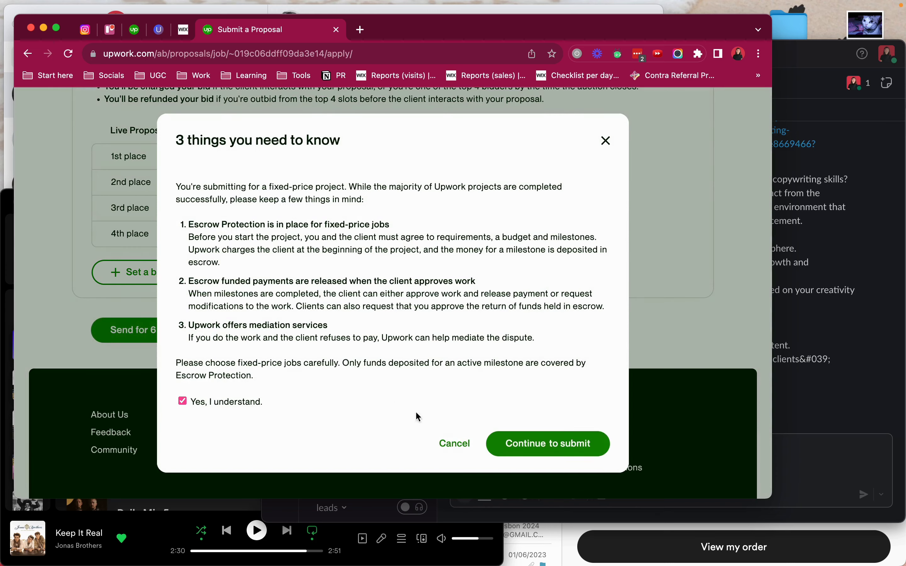